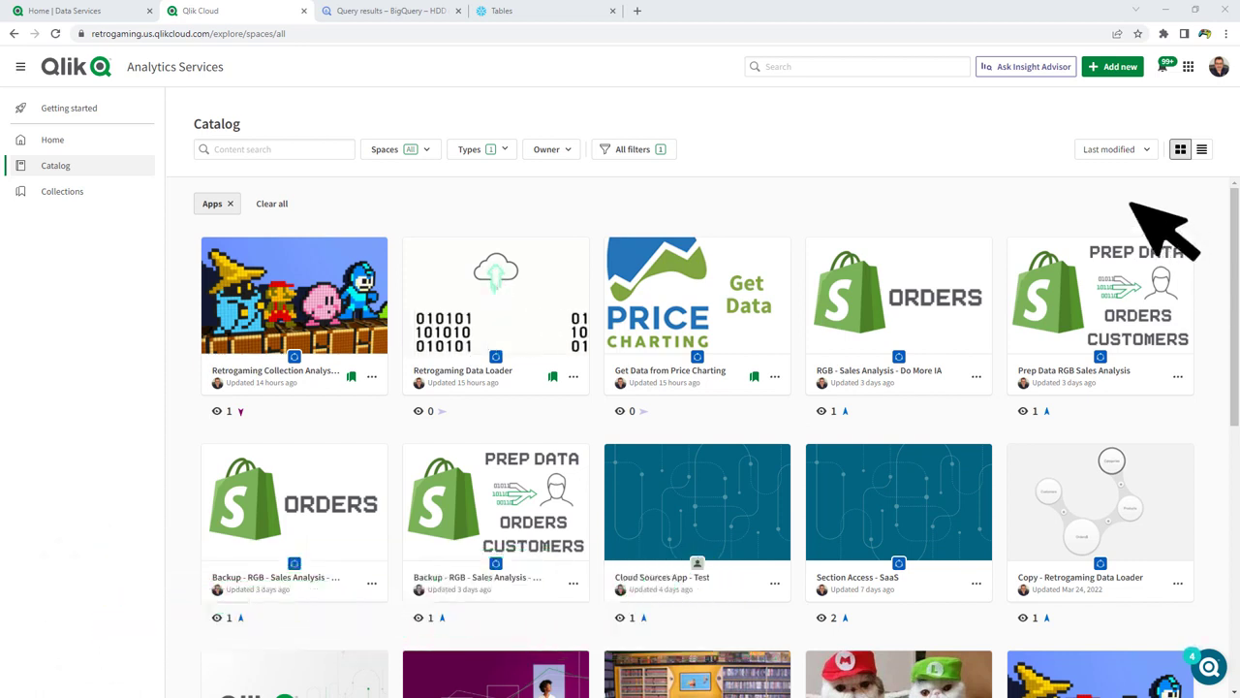
Step: Show the Qlik Cloud services list, including Data Services and Management Console, via the app switcher
{"action": "left_click", "coordinate": [1188, 65]}
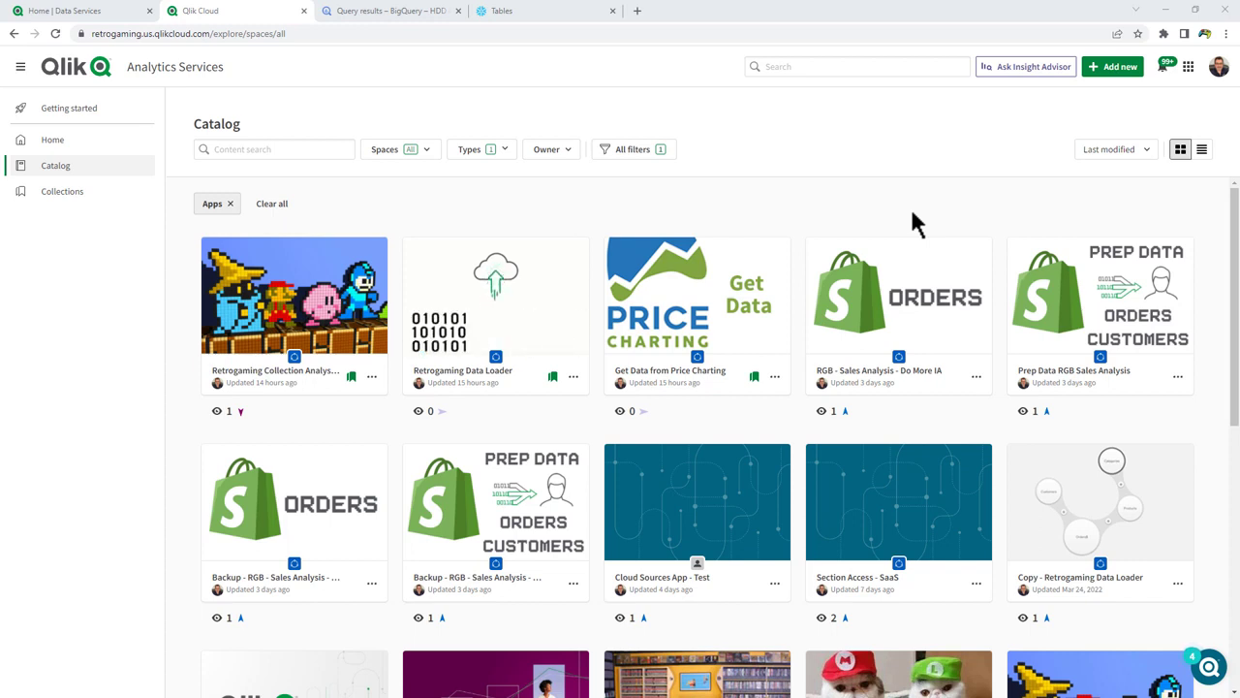
{"action": "left_click", "coordinate": [1190, 67]}
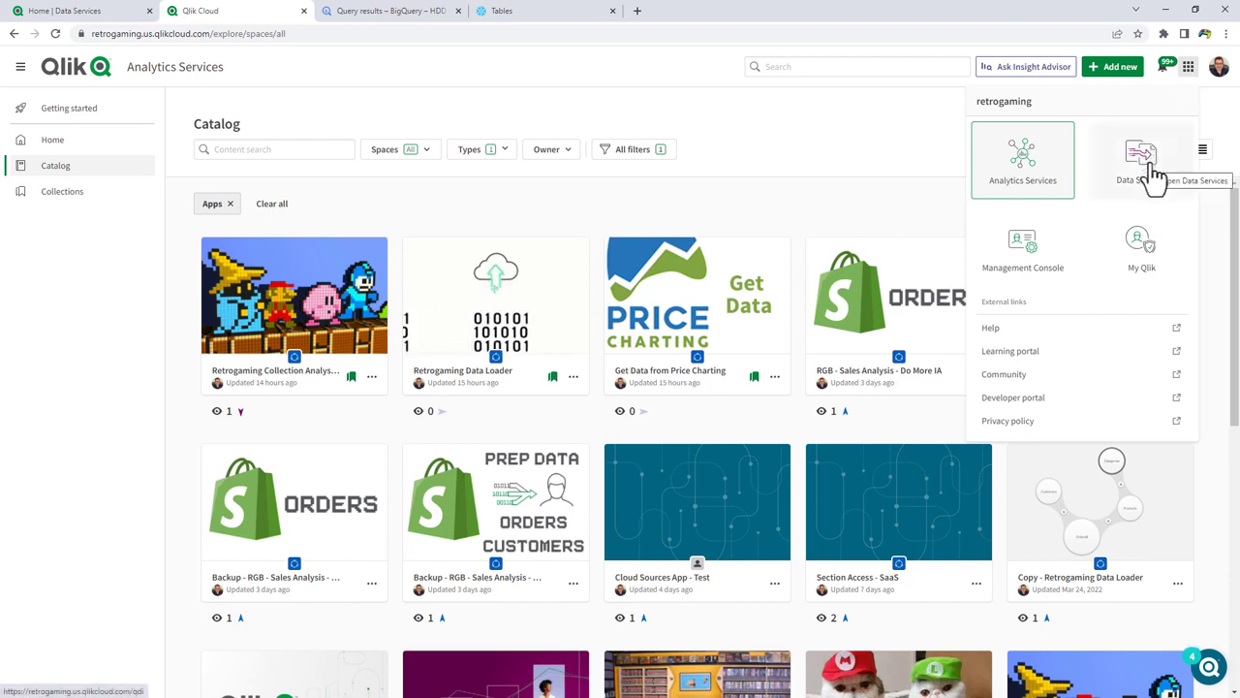
Step: Go to the Data Services home page and view the cloud data sources workflow
{"action": "left_click", "coordinate": [55, 34]}
{"action": "left_click", "coordinate": [49, 11]}
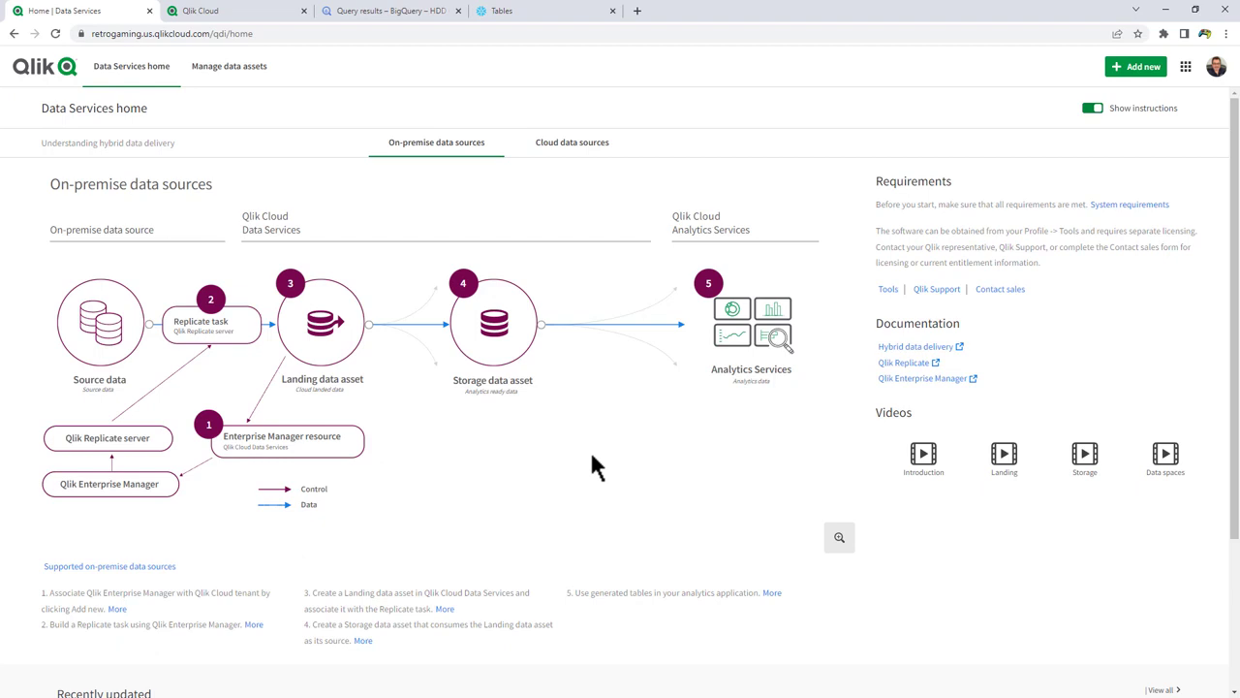
{"action": "left_click", "coordinate": [587, 146]}
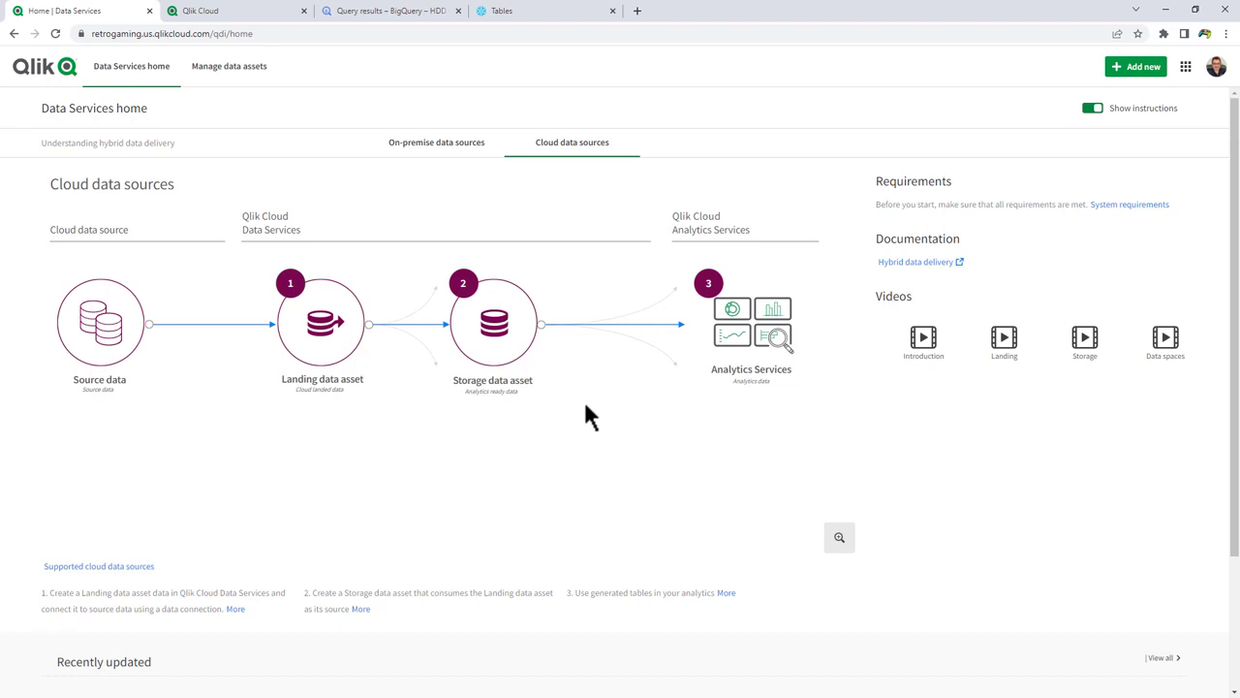
Step: Show managed data assets filtered to the Do More with Qlik - Data Space
{"action": "left_click", "coordinate": [252, 70]}
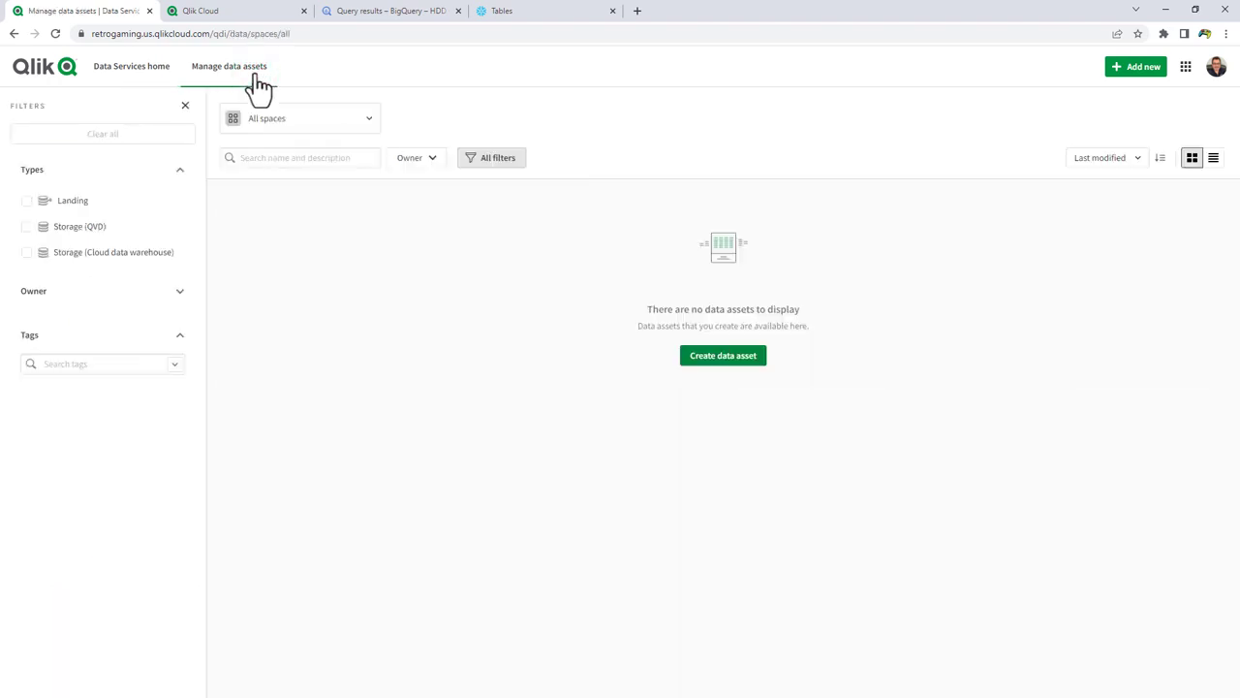
{"action": "left_click", "coordinate": [297, 120]}
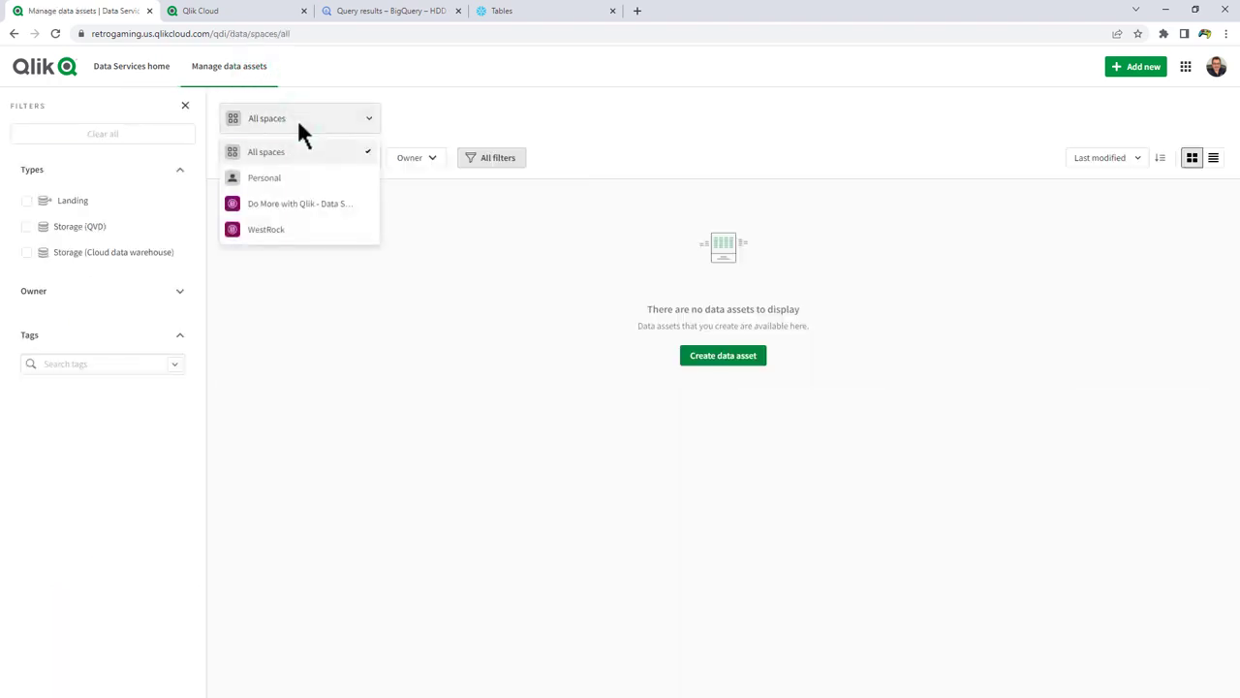
{"action": "left_click", "coordinate": [296, 206]}
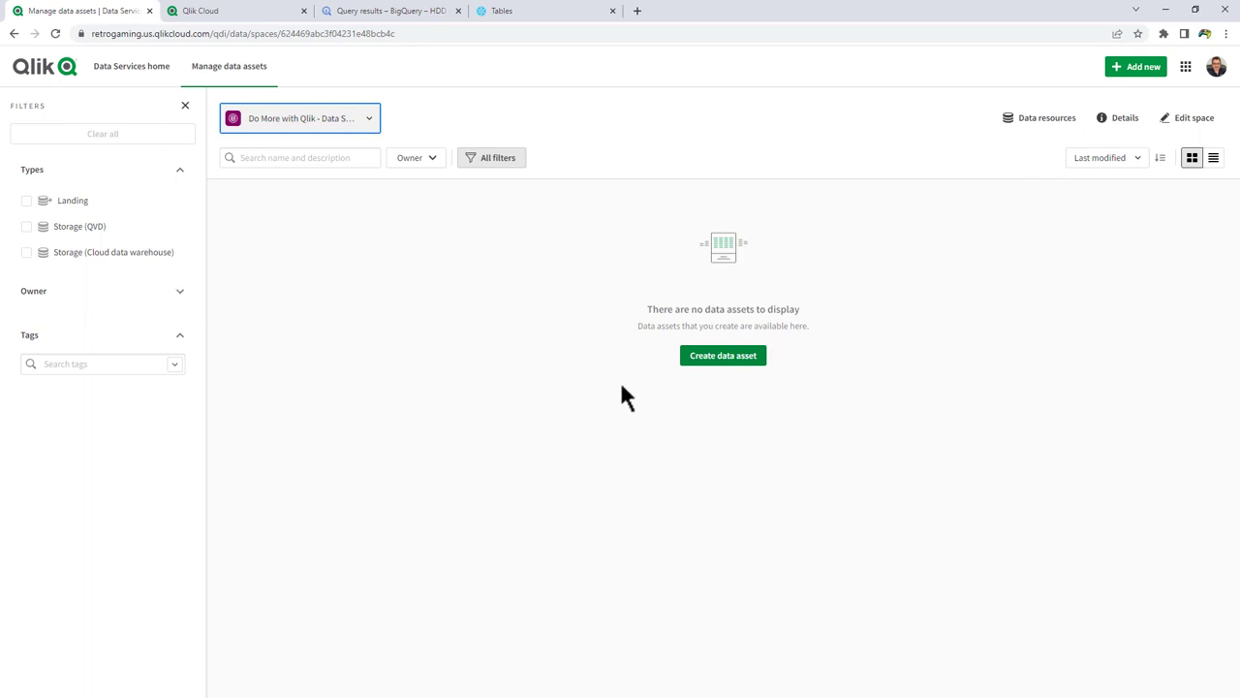
Step: Start a new landing data asset named 'Google BigQuery - Customers - Landing'
{"action": "left_click", "coordinate": [728, 357]}
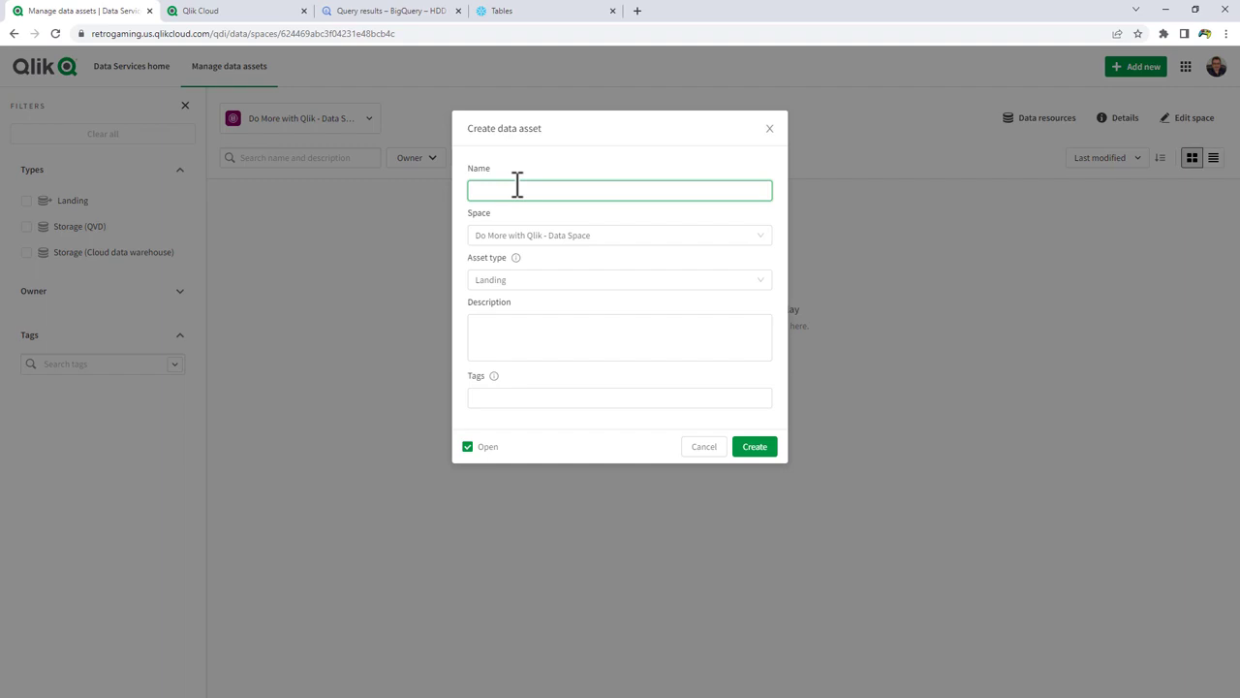
{"action": "type", "text": "Goo"}
{"action": "type", "text": "gle Bi"}
{"action": "type", "text": "gQuery - C"}
{"action": "type", "text": "ustomers - La"}
{"action": "type", "text": "nding"}
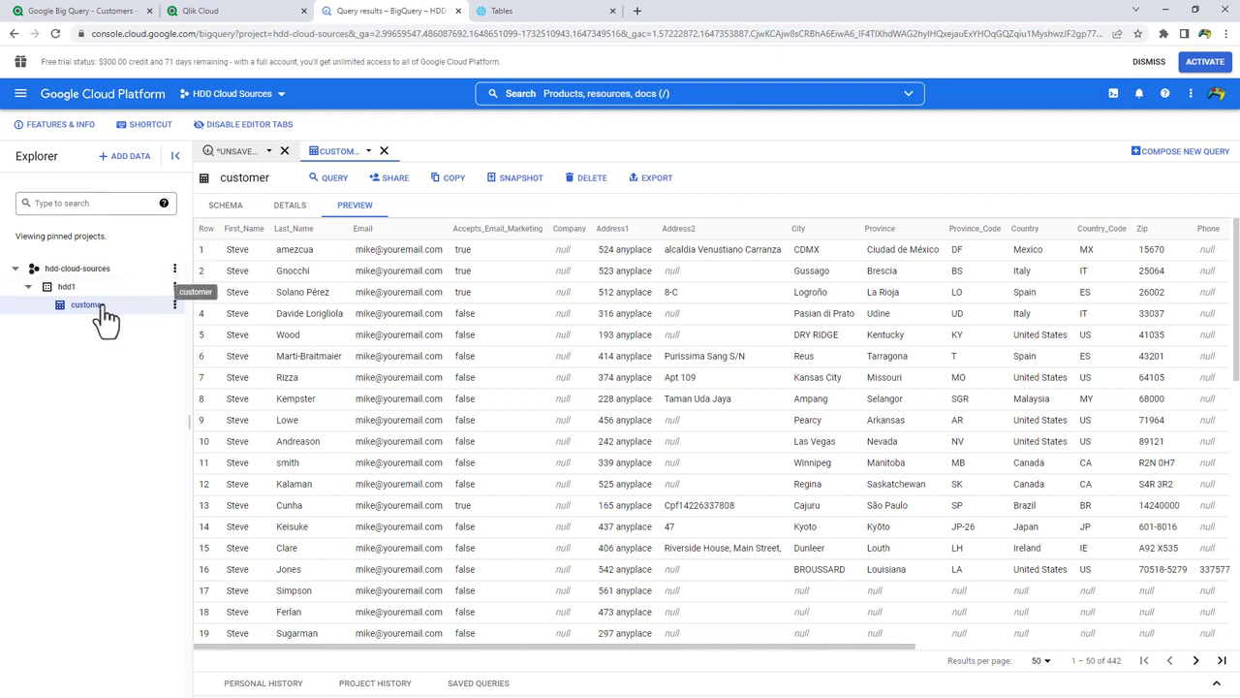
Step: Compare the existing Snowflake tables with the BigQuery customer table preview
{"action": "left_click", "coordinate": [519, 13]}
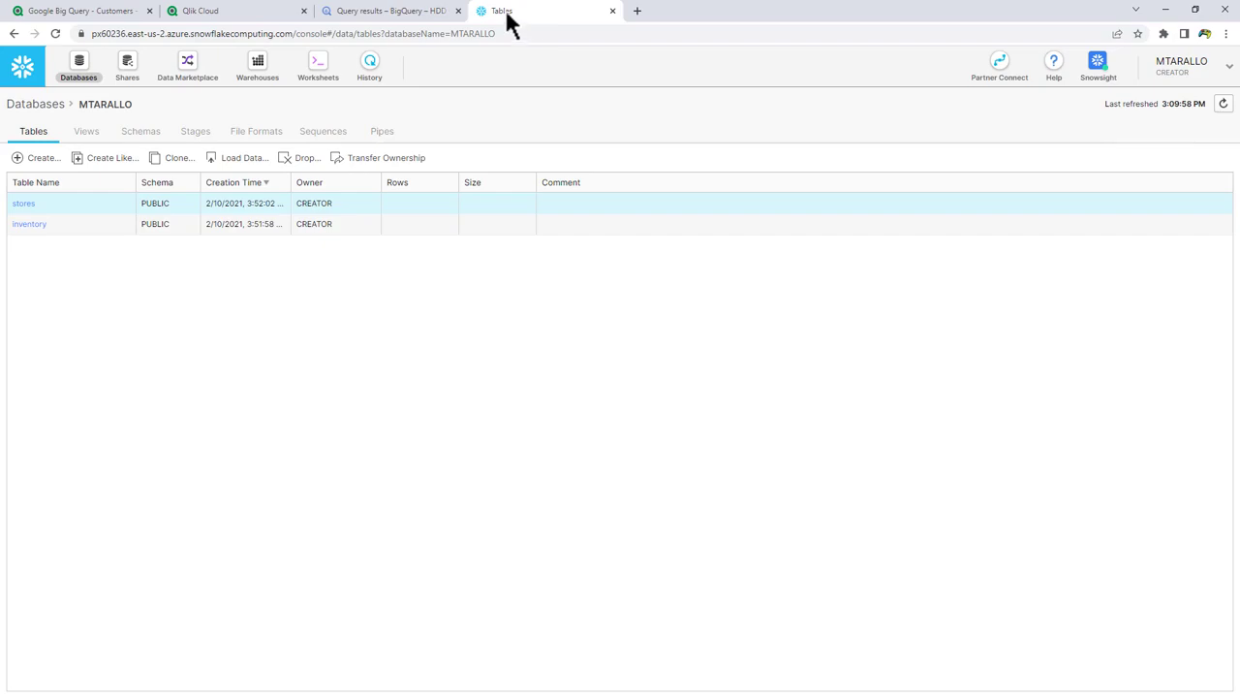
{"action": "left_click", "coordinate": [402, 14]}
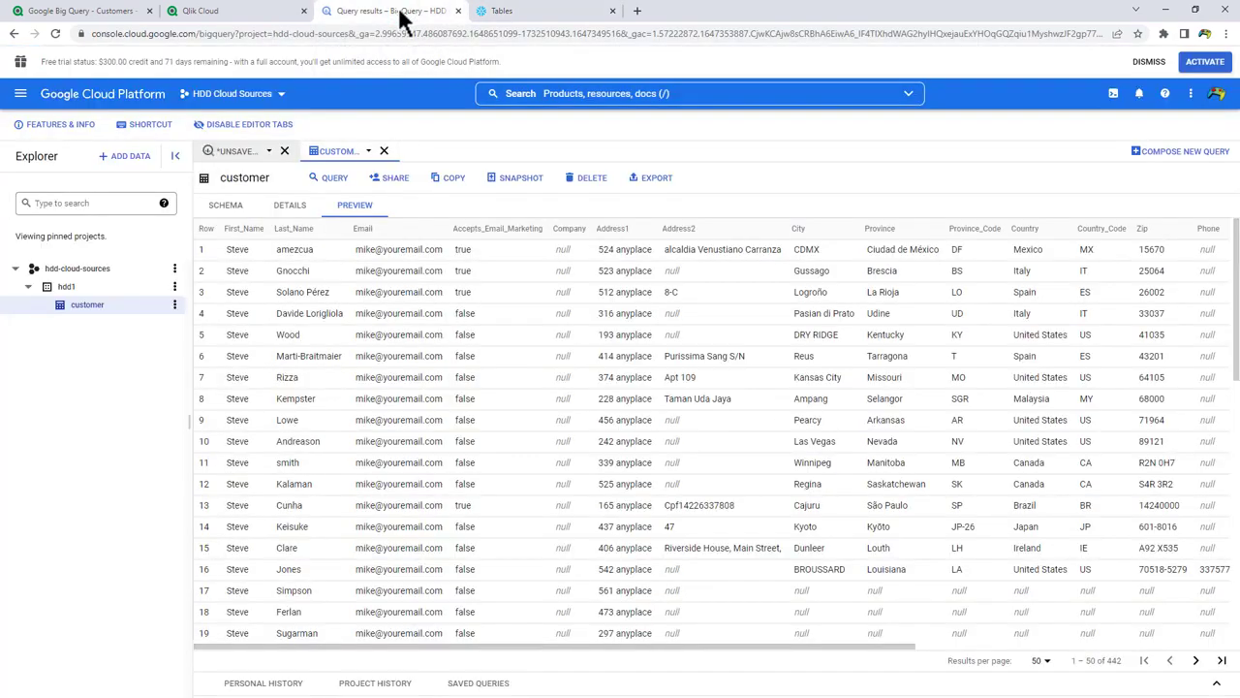
{"action": "left_click", "coordinate": [539, 14]}
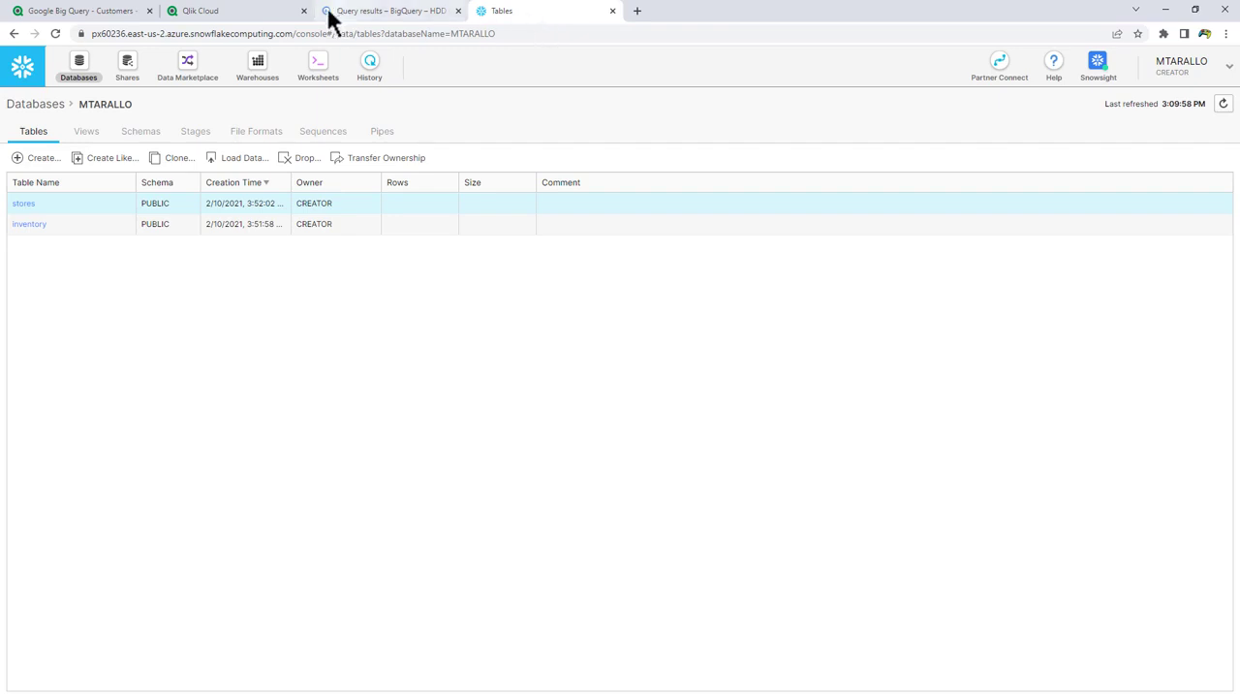
Step: Pick GBGConnectionSource as the landing source and select its customer table
{"action": "left_click", "coordinate": [82, 13]}
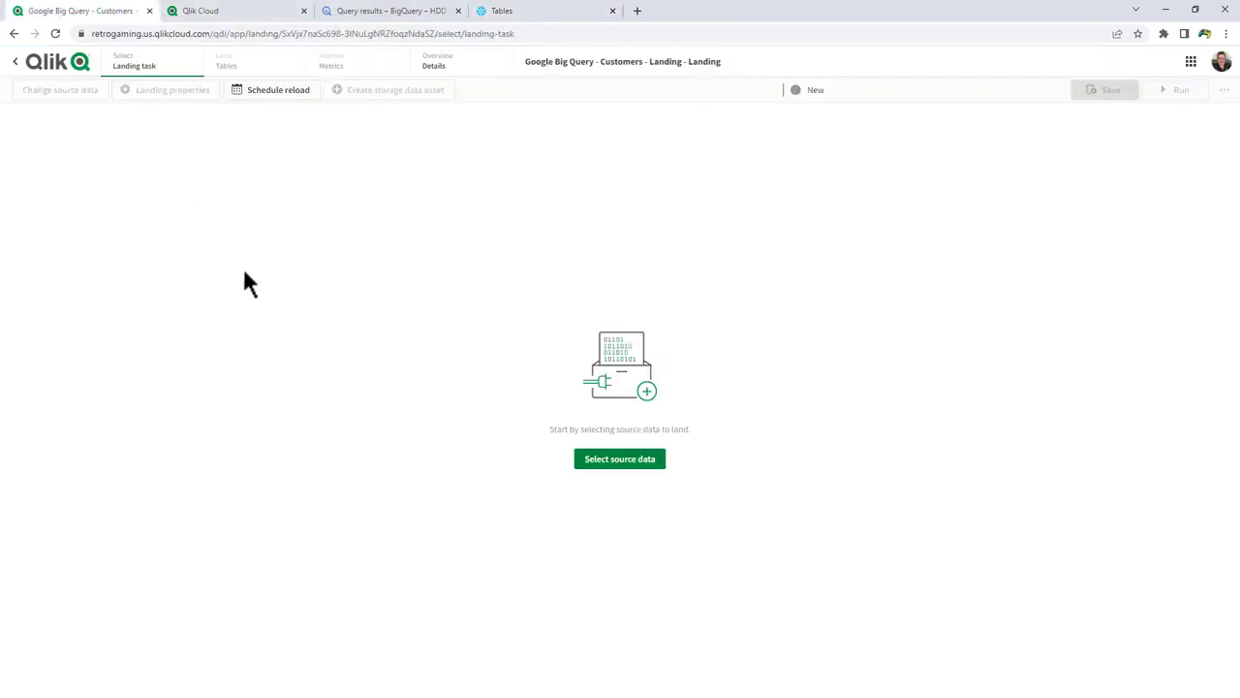
{"action": "left_click", "coordinate": [594, 461]}
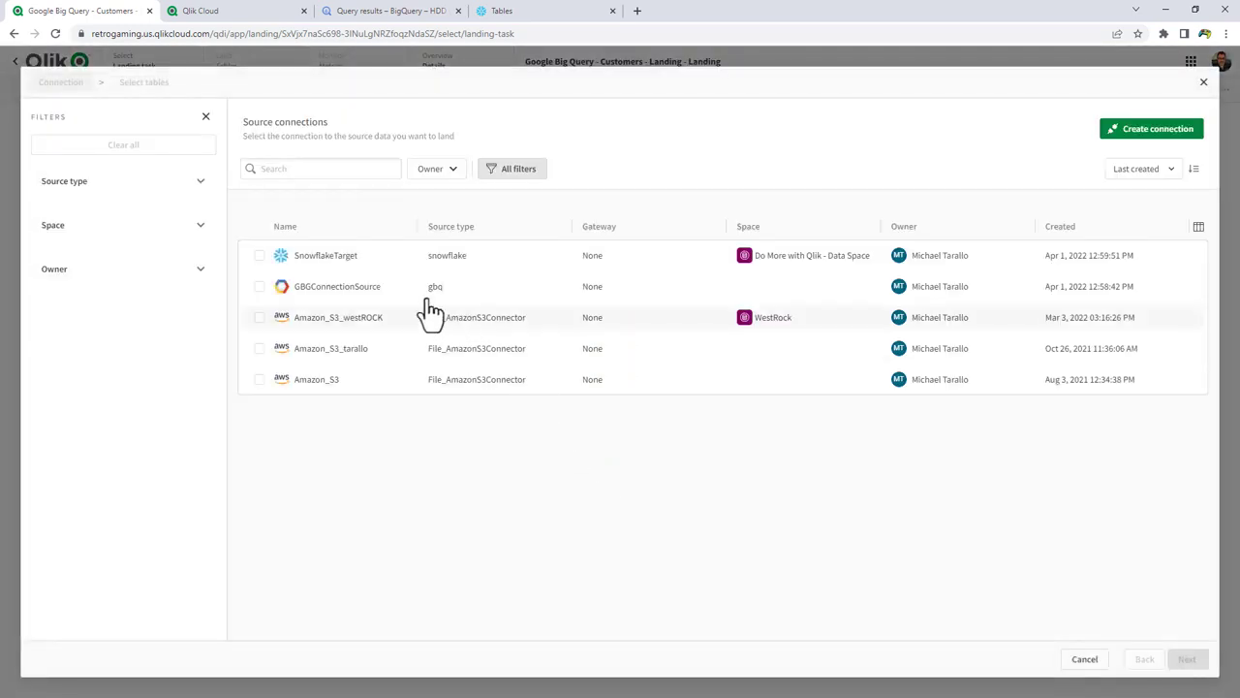
{"action": "left_click", "coordinate": [260, 287]}
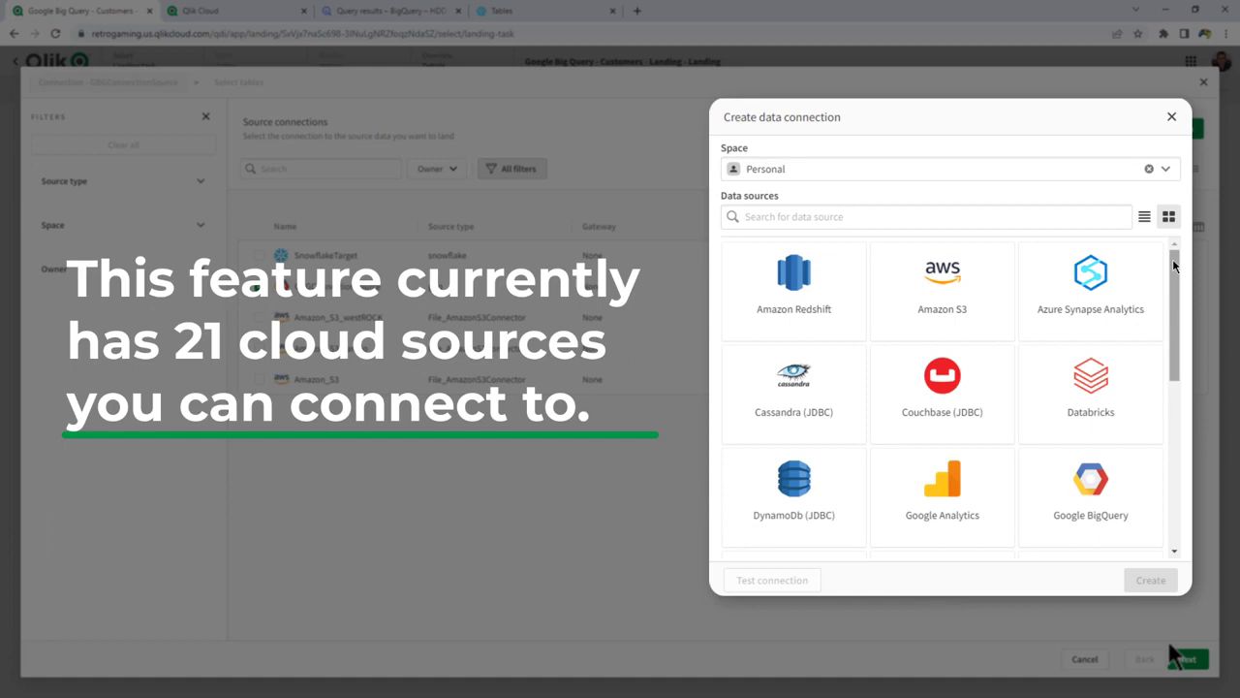
{"action": "left_click_drag", "start_coordinate": [1173, 272], "coordinate": [1189, 354]}
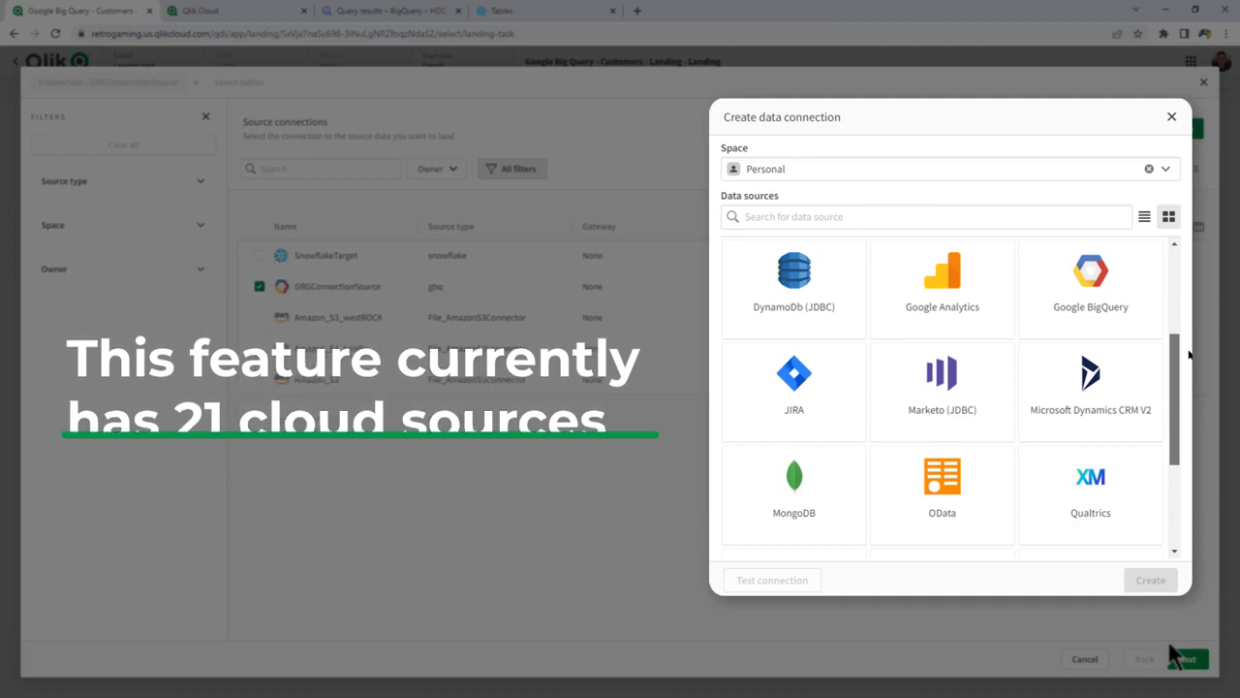
{"action": "left_click_drag", "start_coordinate": [1189, 354], "coordinate": [1190, 388]}
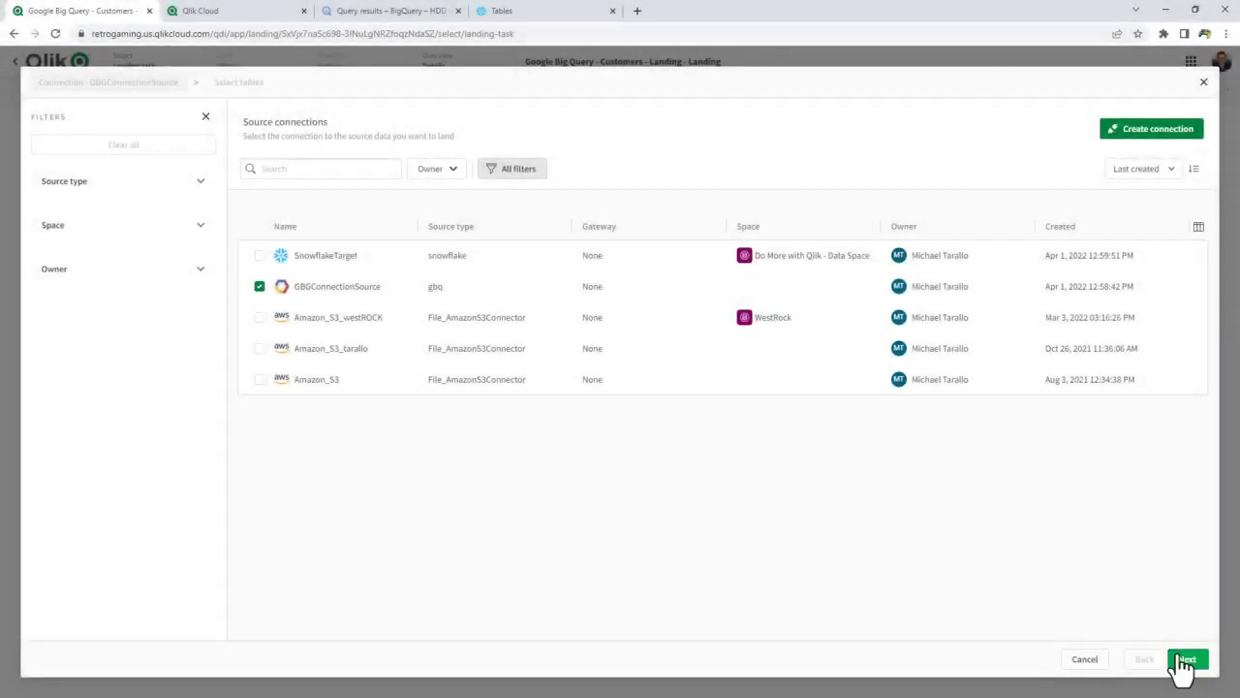
{"action": "left_click", "coordinate": [1184, 660]}
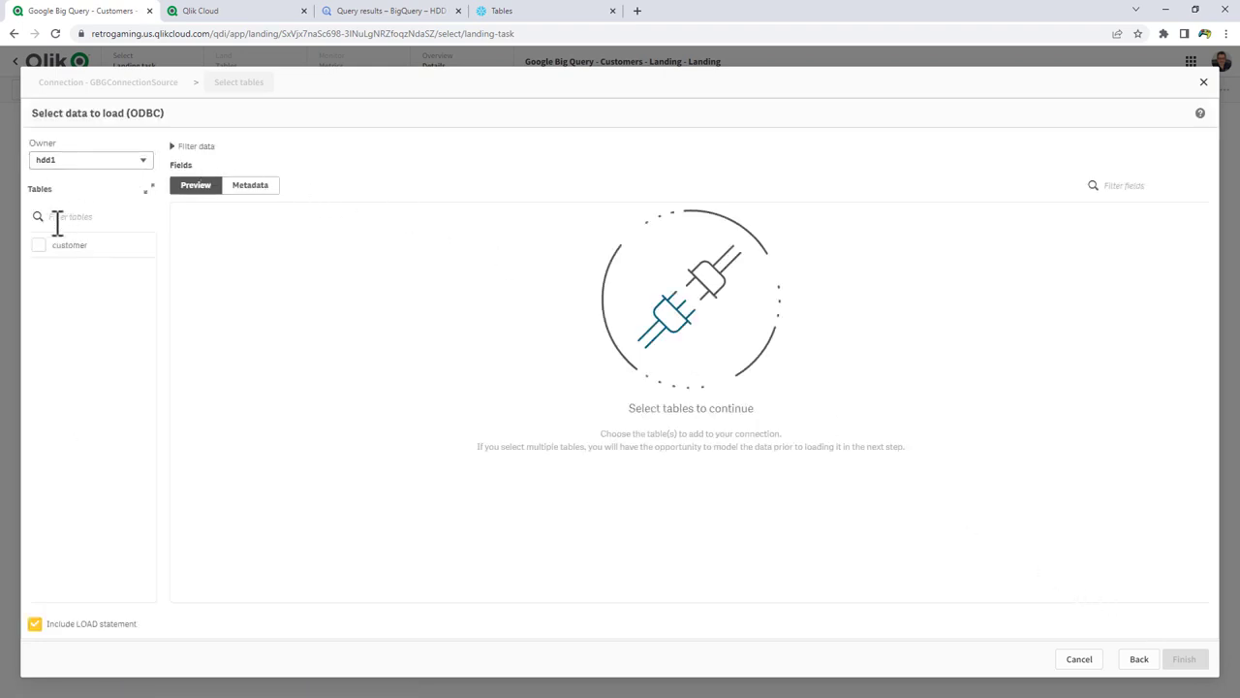
{"action": "left_click", "coordinate": [39, 245]}
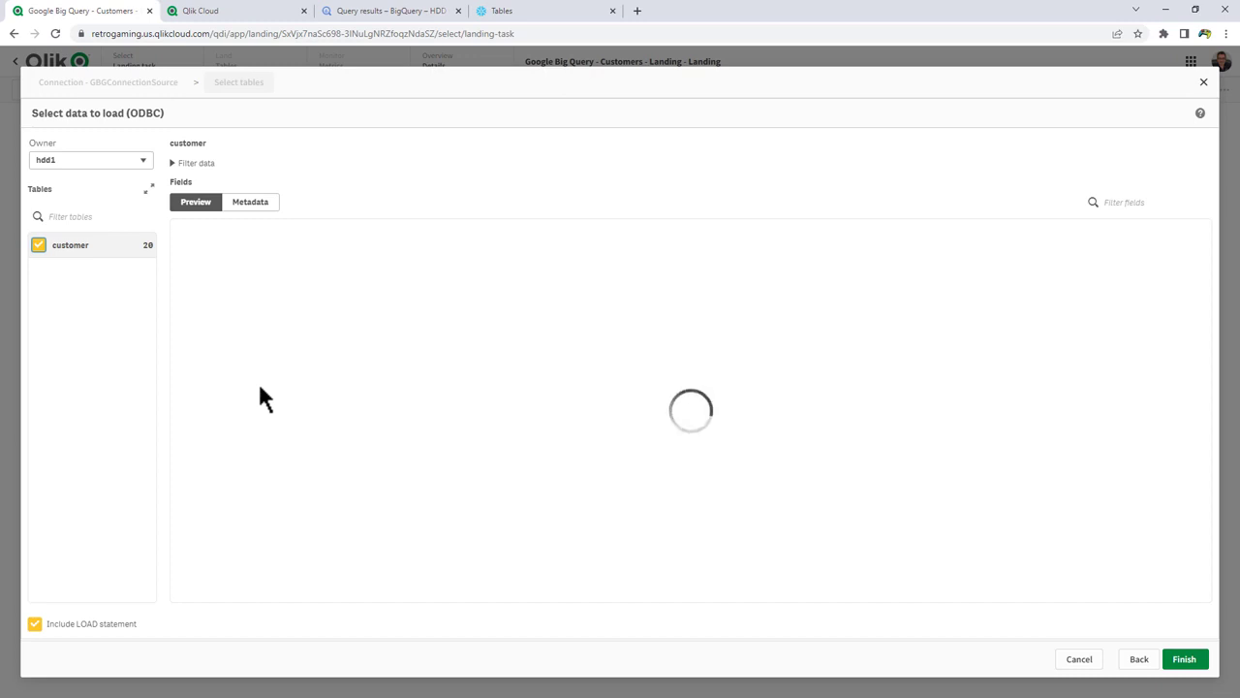
Step: Land into SnowflakeTarget's PUBLIC schema with table prefix 'tarallo' and confirm the properties
{"action": "left_click", "coordinate": [1182, 662]}
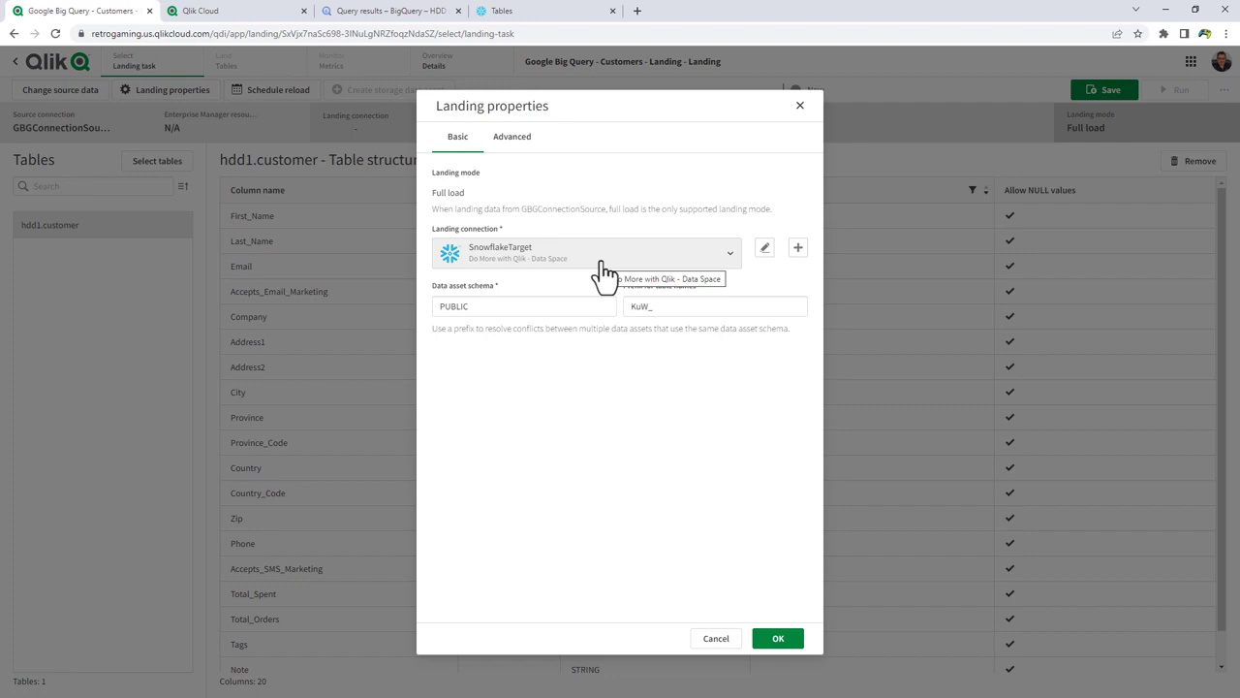
{"action": "left_click", "coordinate": [797, 248]}
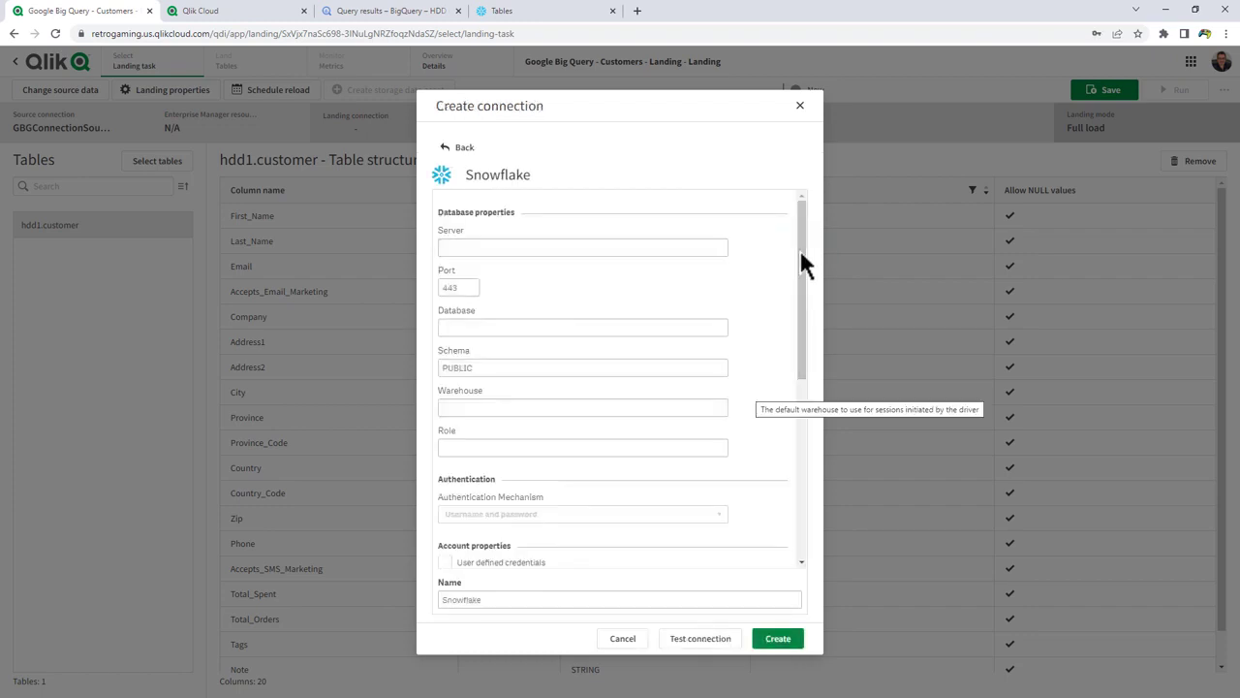
{"action": "mouse_move", "coordinate": [802, 291]}
{"action": "left_mouse_down"}
{"action": "mouse_move", "coordinate": [796, 527]}
{"action": "mouse_move", "coordinate": [795, 245]}
{"action": "left_mouse_up"}
{"action": "left_click", "coordinate": [485, 146]}
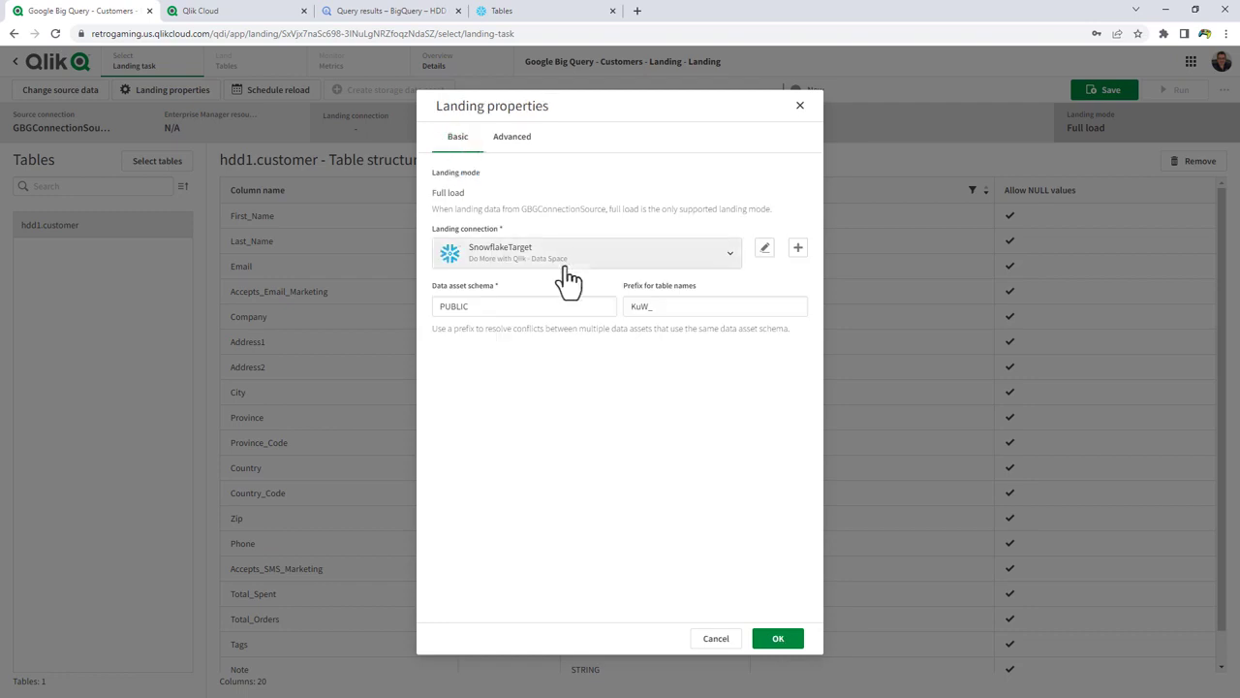
{"action": "left_click", "coordinate": [532, 308]}
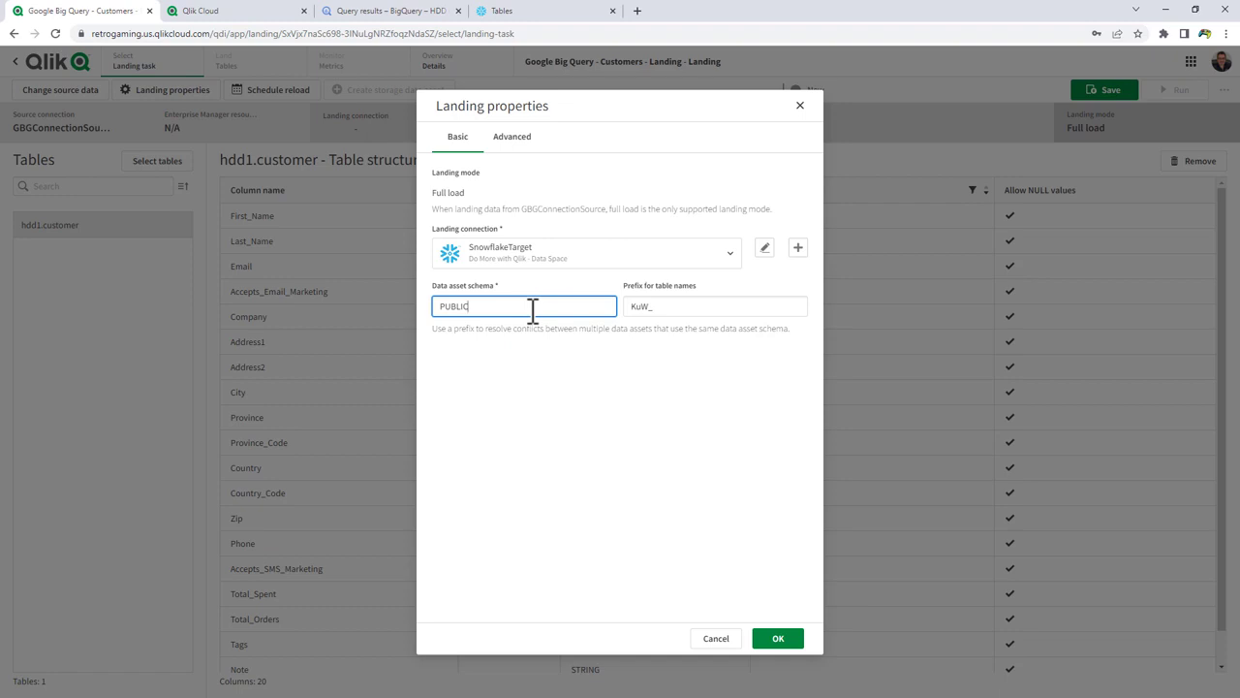
{"action": "double_click", "coordinate": [672, 306]}
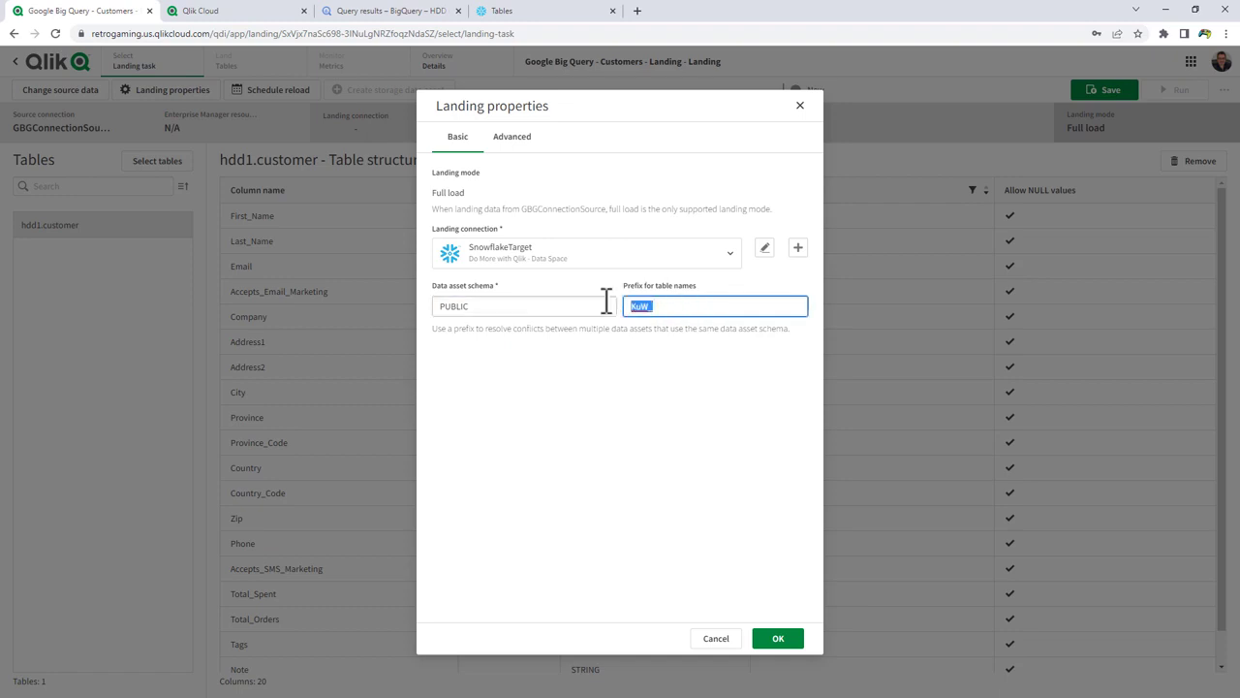
{"action": "type", "text": "tara"}
{"action": "type", "text": "llo_"}
{"action": "left_click", "coordinate": [780, 641]}
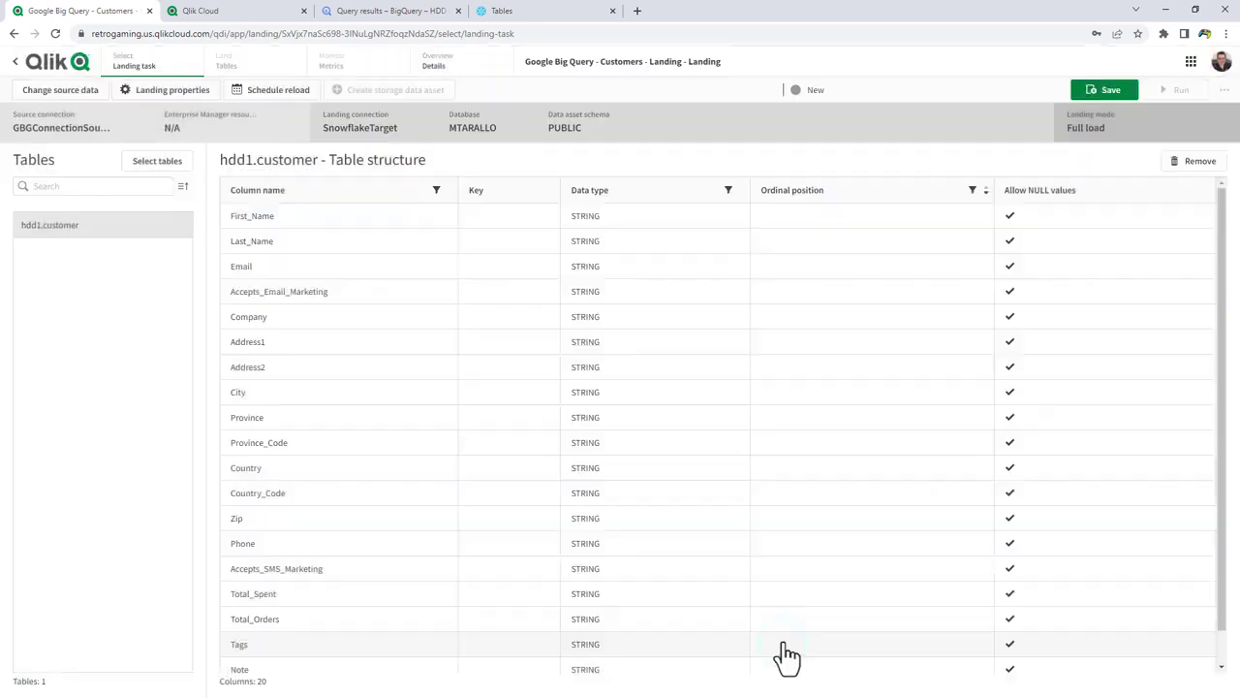
Step: Save the landing task, catalog the asset, and run the hdd1.customer load into Snowflake
{"action": "left_click", "coordinate": [1104, 90]}
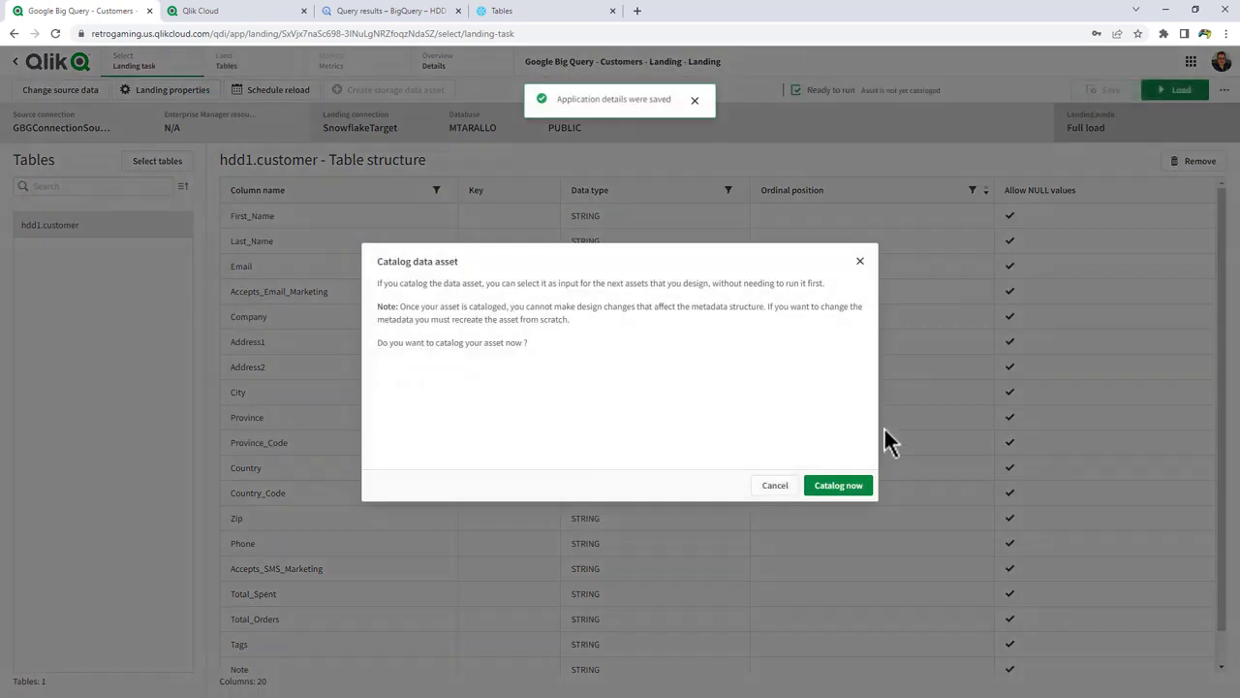
{"action": "left_click", "coordinate": [850, 485]}
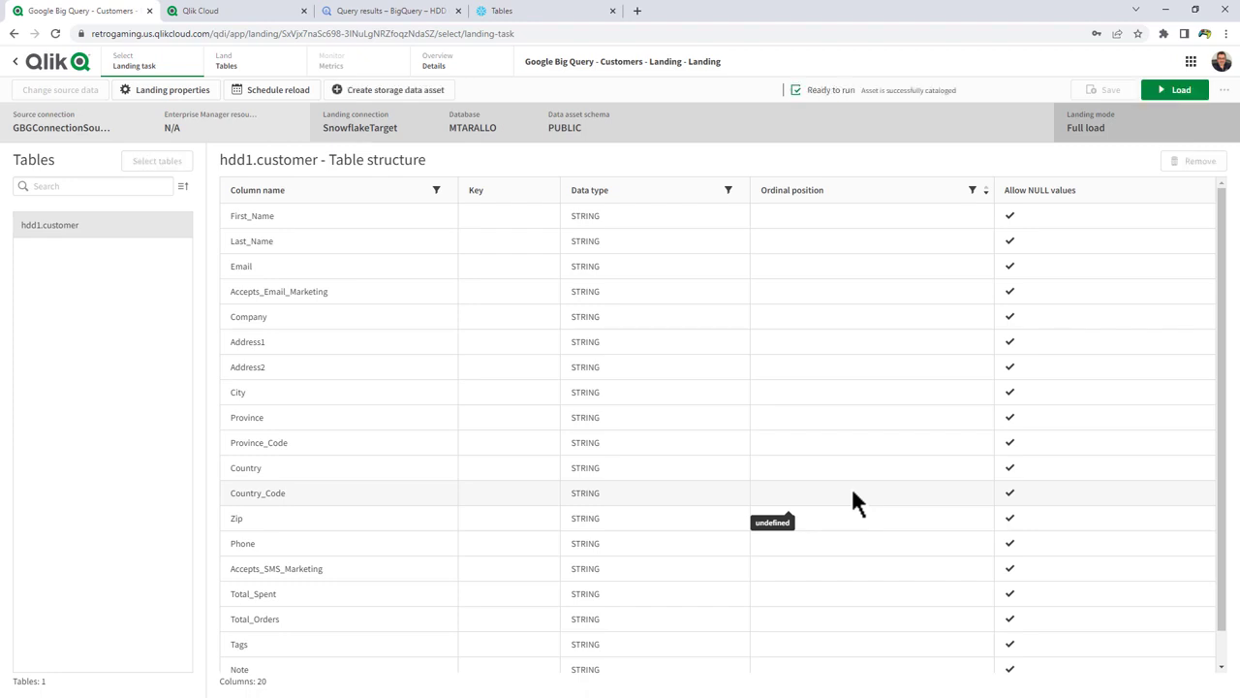
{"action": "left_click", "coordinate": [1172, 92]}
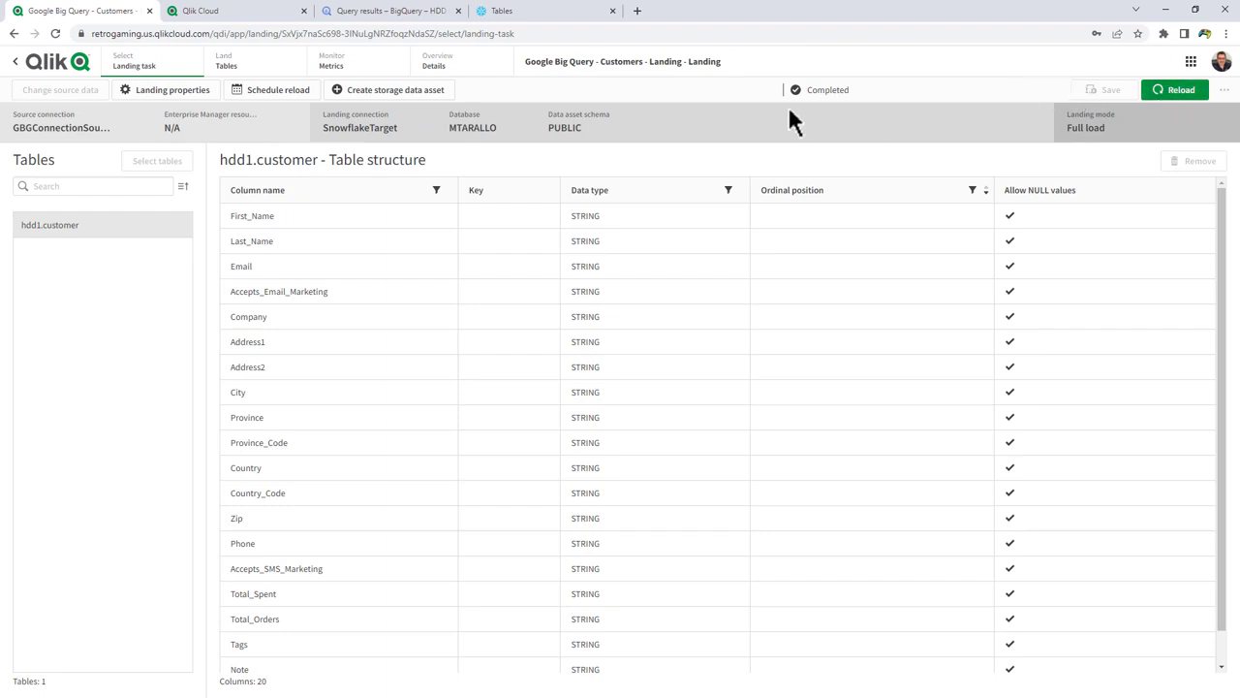
{"action": "left_click", "coordinate": [278, 90]}
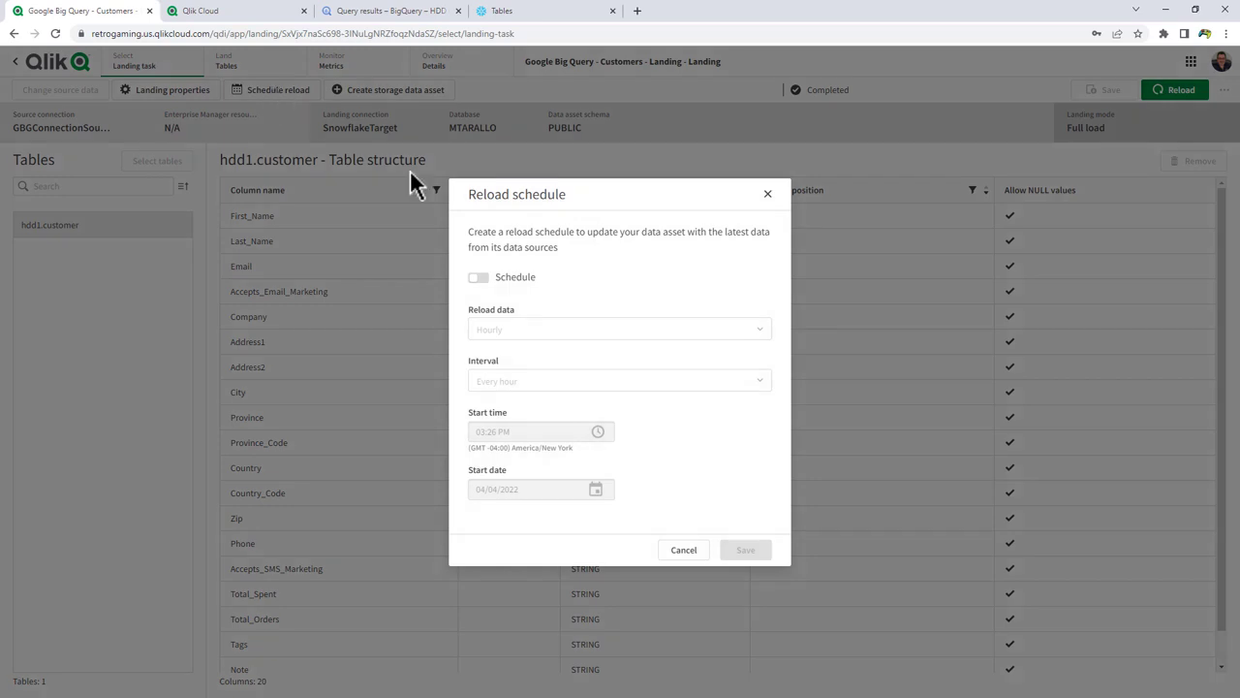
{"action": "left_click", "coordinate": [481, 277]}
{"action": "left_click", "coordinate": [518, 332]}
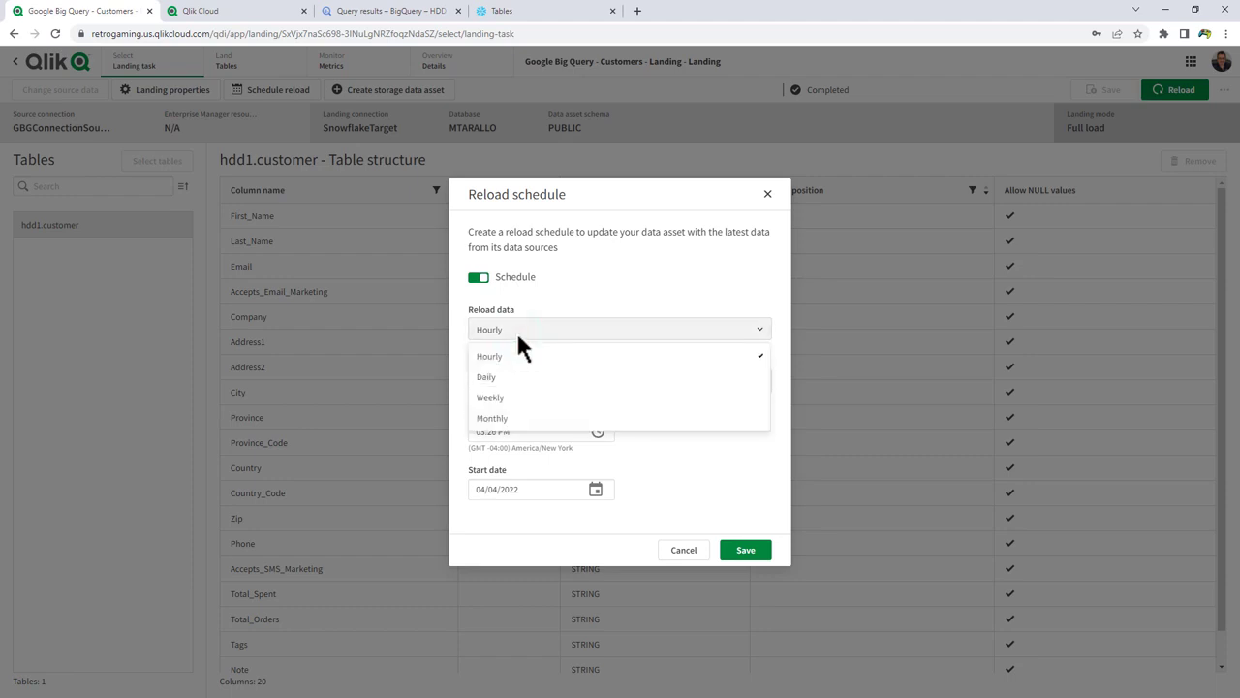
{"action": "left_click", "coordinate": [517, 332]}
{"action": "left_click", "coordinate": [525, 382]}
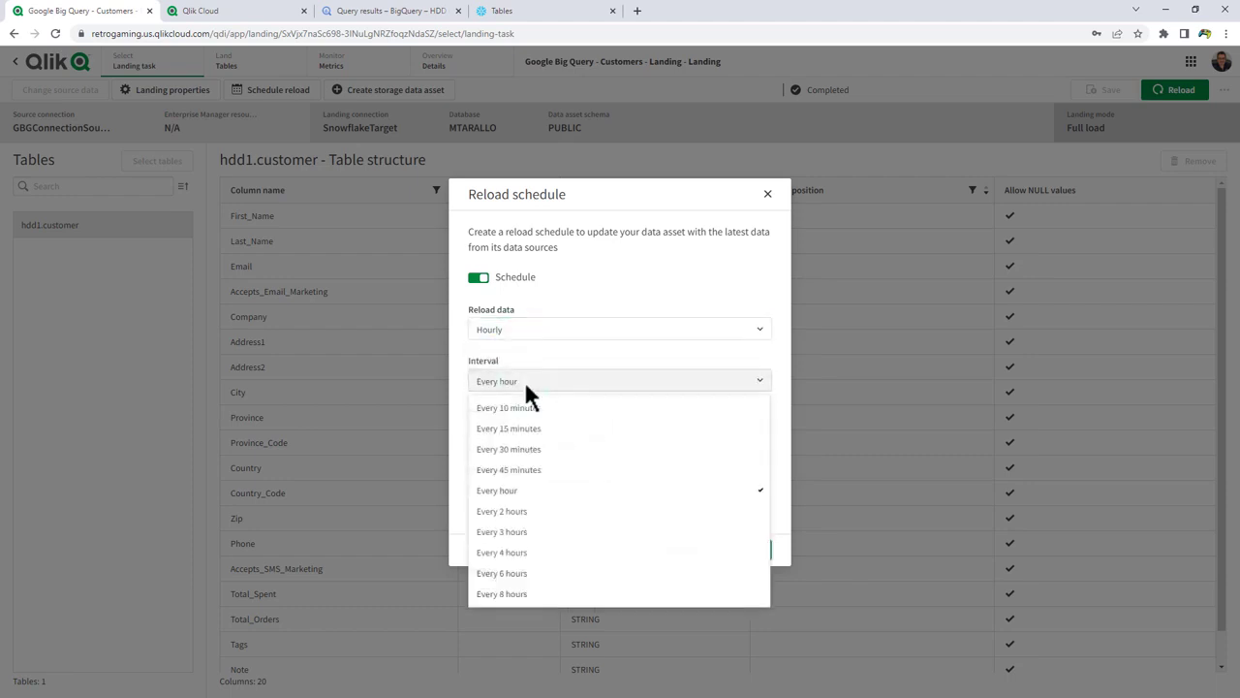
{"action": "left_click", "coordinate": [757, 230]}
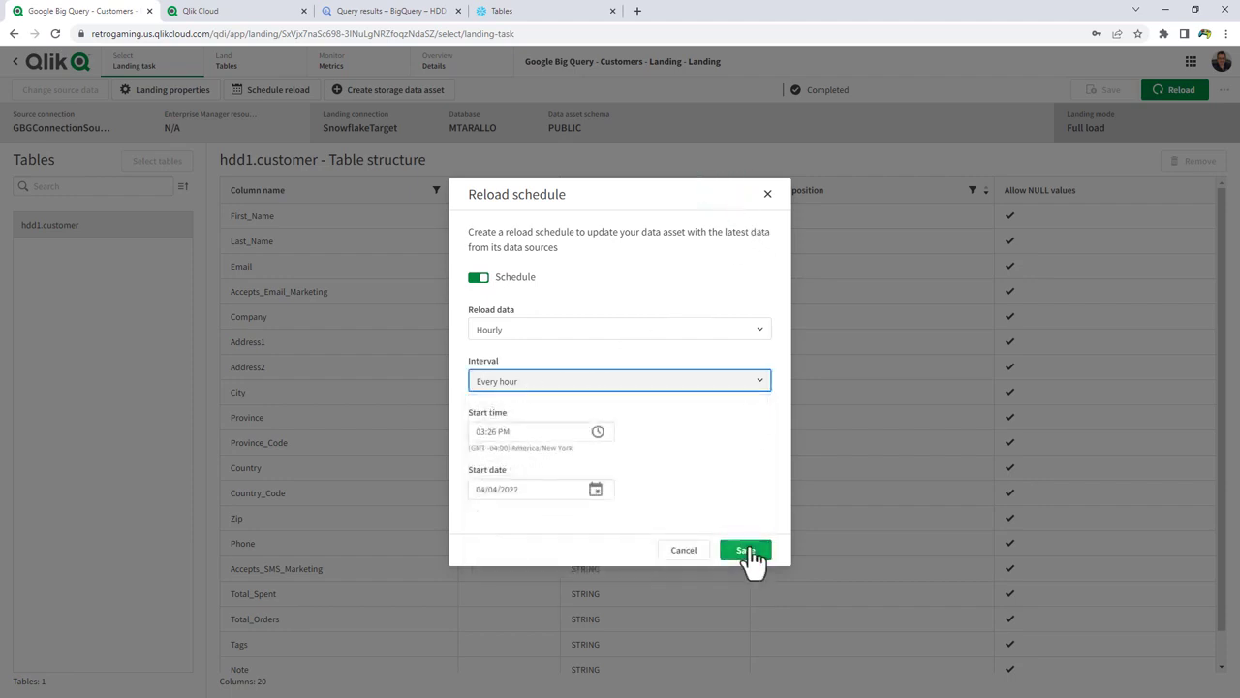
{"action": "left_click", "coordinate": [478, 277]}
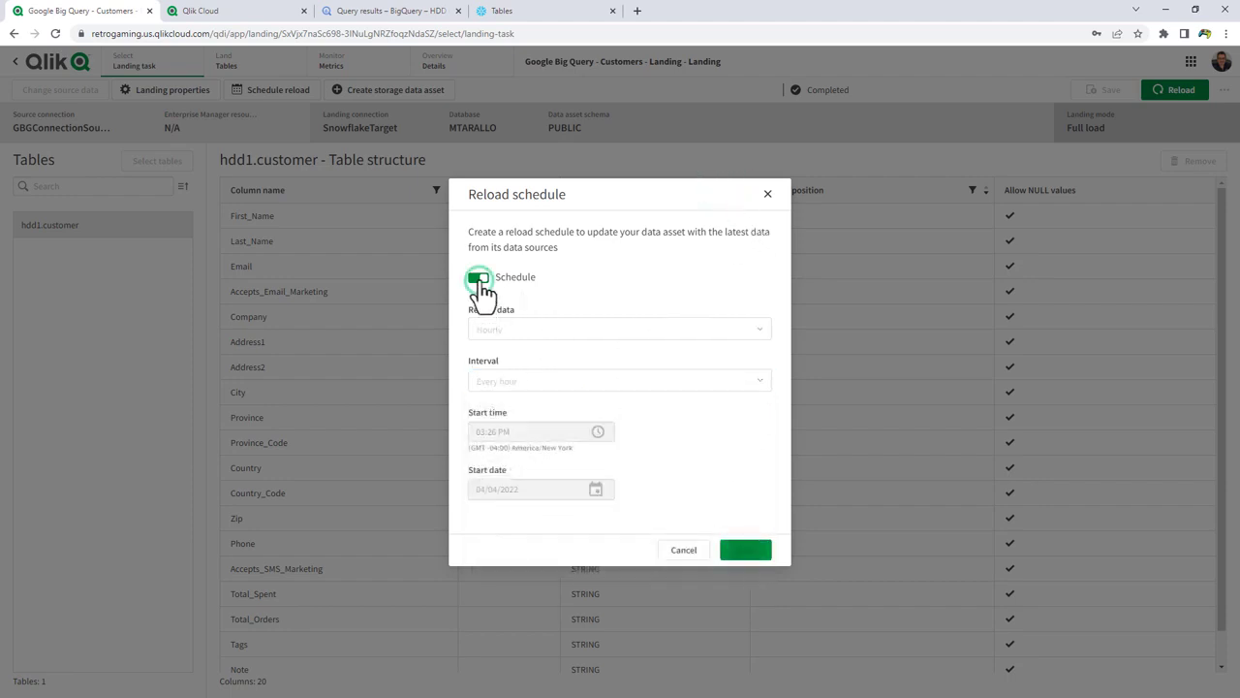
{"action": "left_click", "coordinate": [767, 195]}
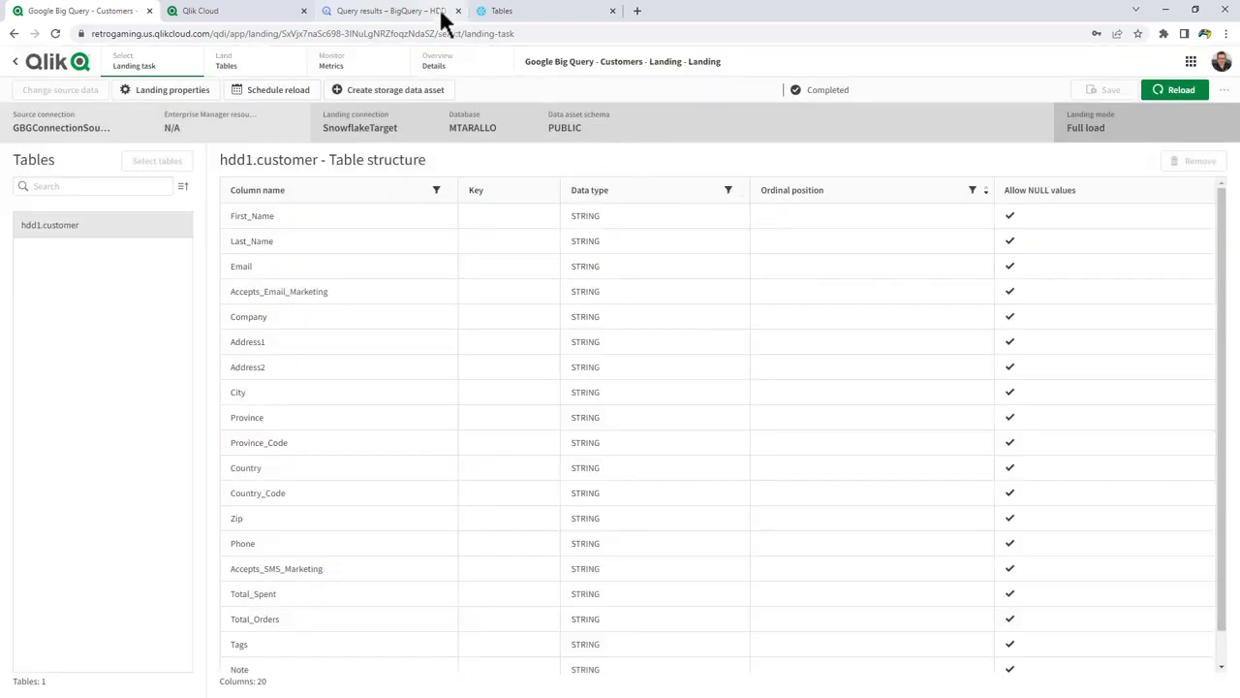
Step: Inspect the tarallo_hdd1.customer table and its columns in Snowflake's MTARALLO database
{"action": "left_click", "coordinate": [506, 11]}
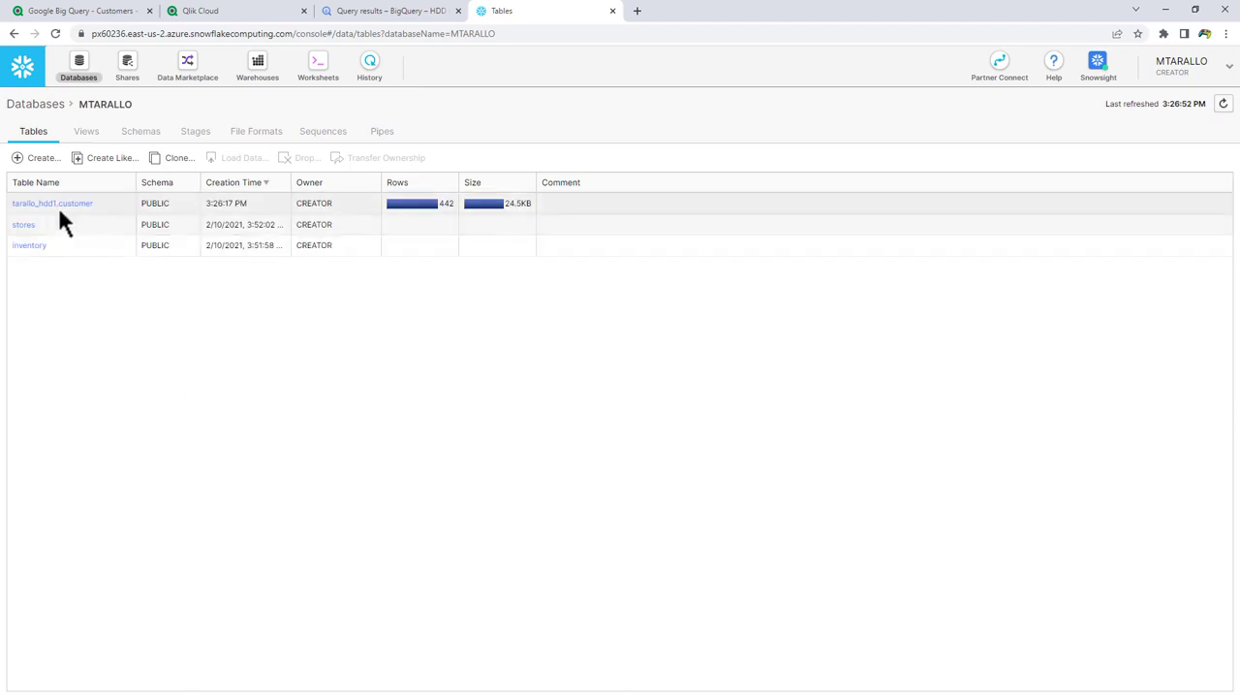
{"action": "left_click", "coordinate": [97, 207]}
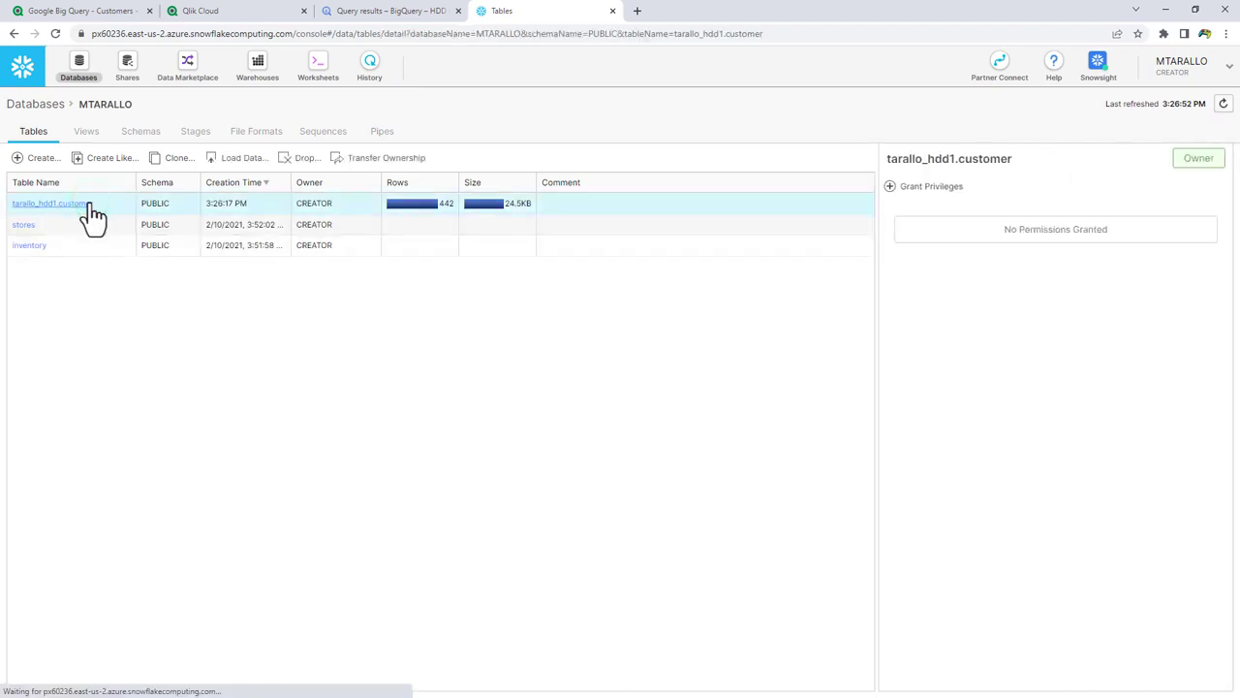
{"action": "left_click", "coordinate": [86, 206]}
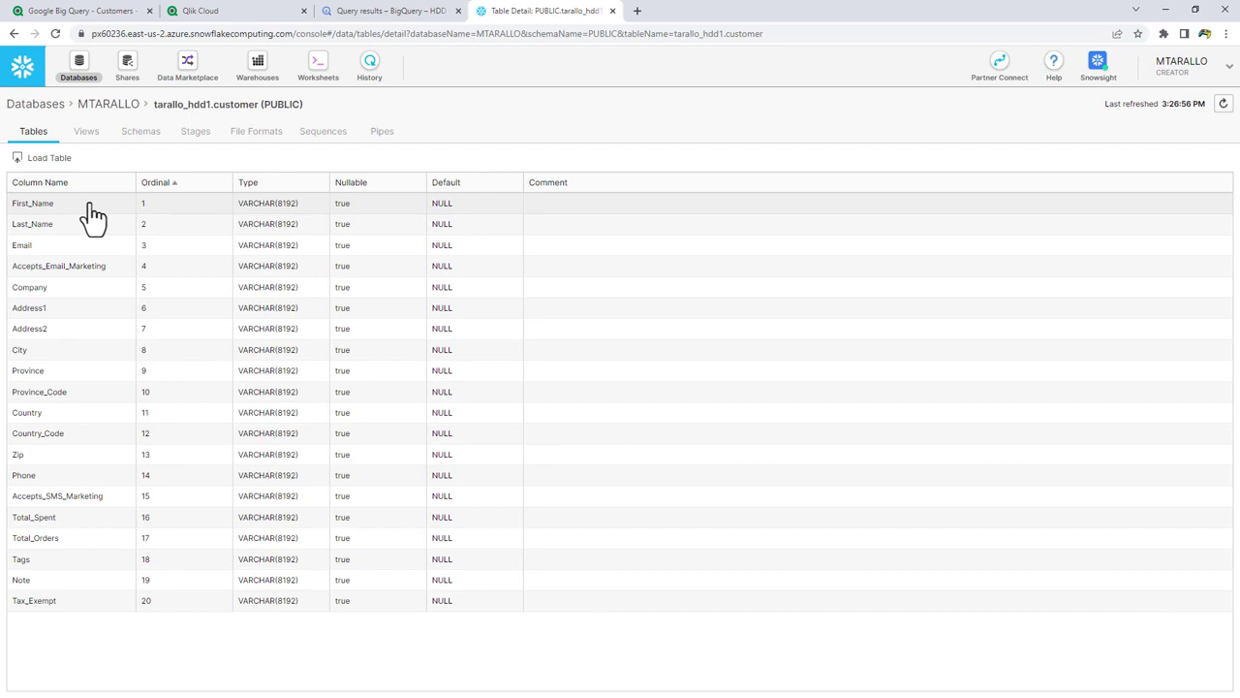
{"action": "left_click", "coordinate": [121, 104]}
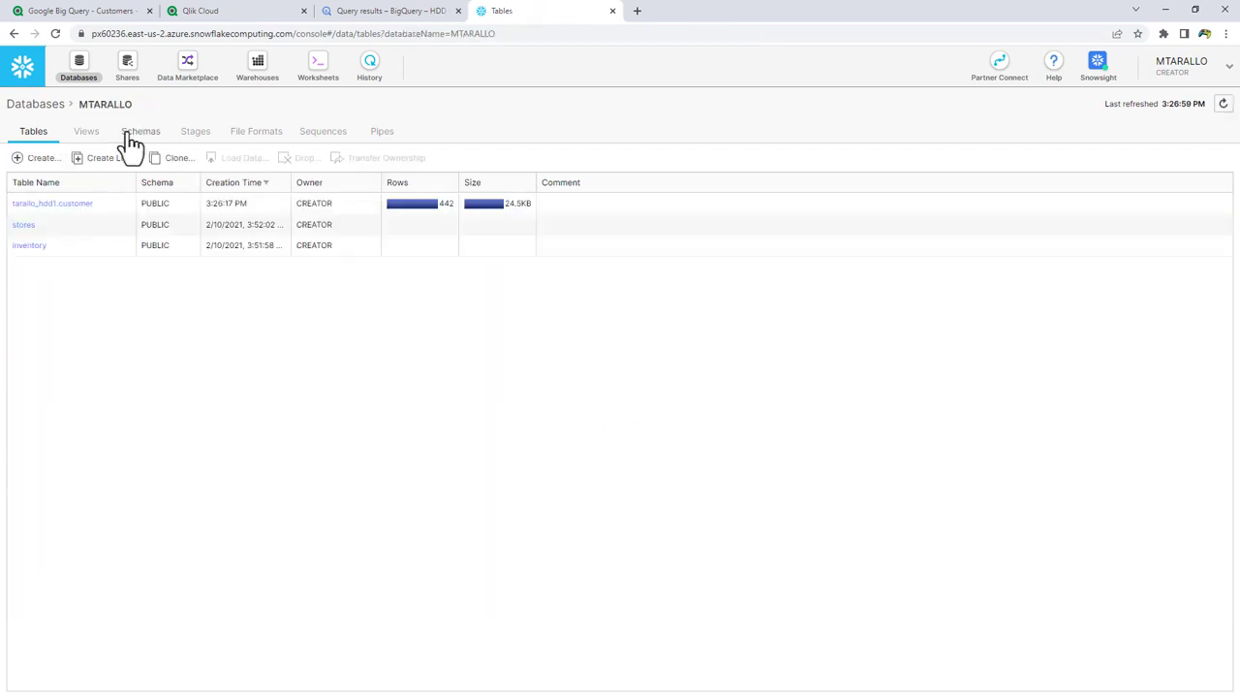
{"action": "left_click", "coordinate": [123, 203]}
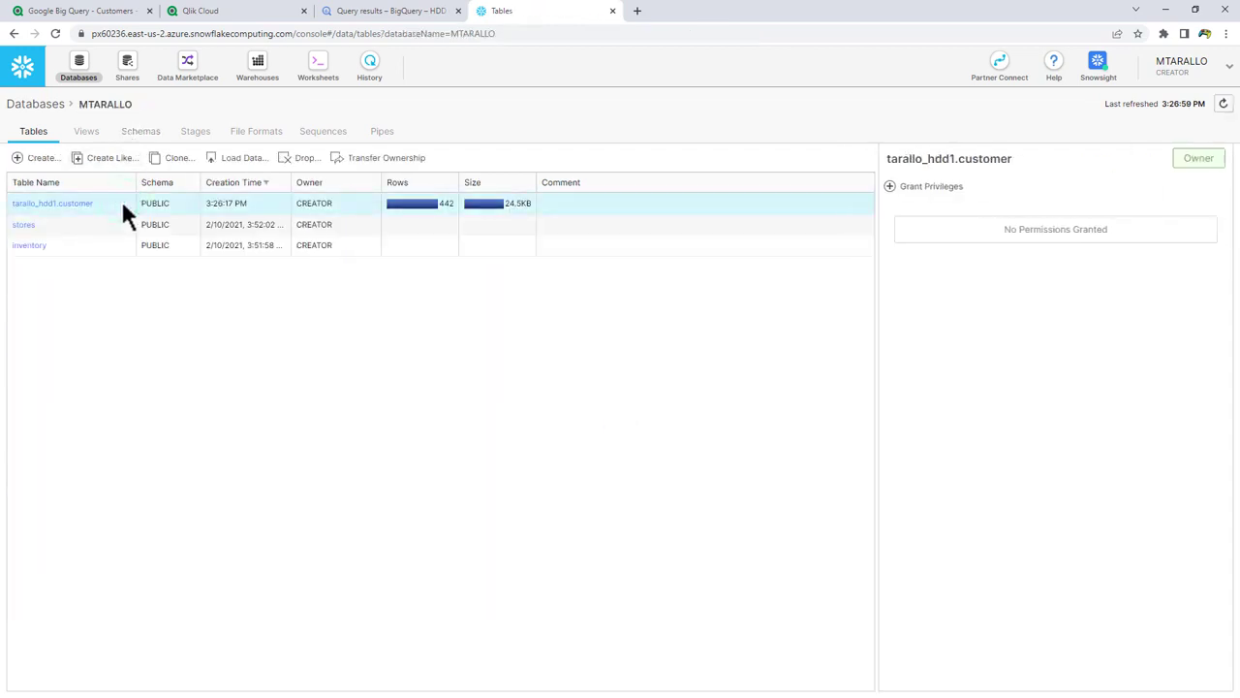
Step: Preview tarallo_hdd1.customer data from a Snowflake worksheet, then return to the Qlik landing task
{"action": "left_click", "coordinate": [317, 74]}
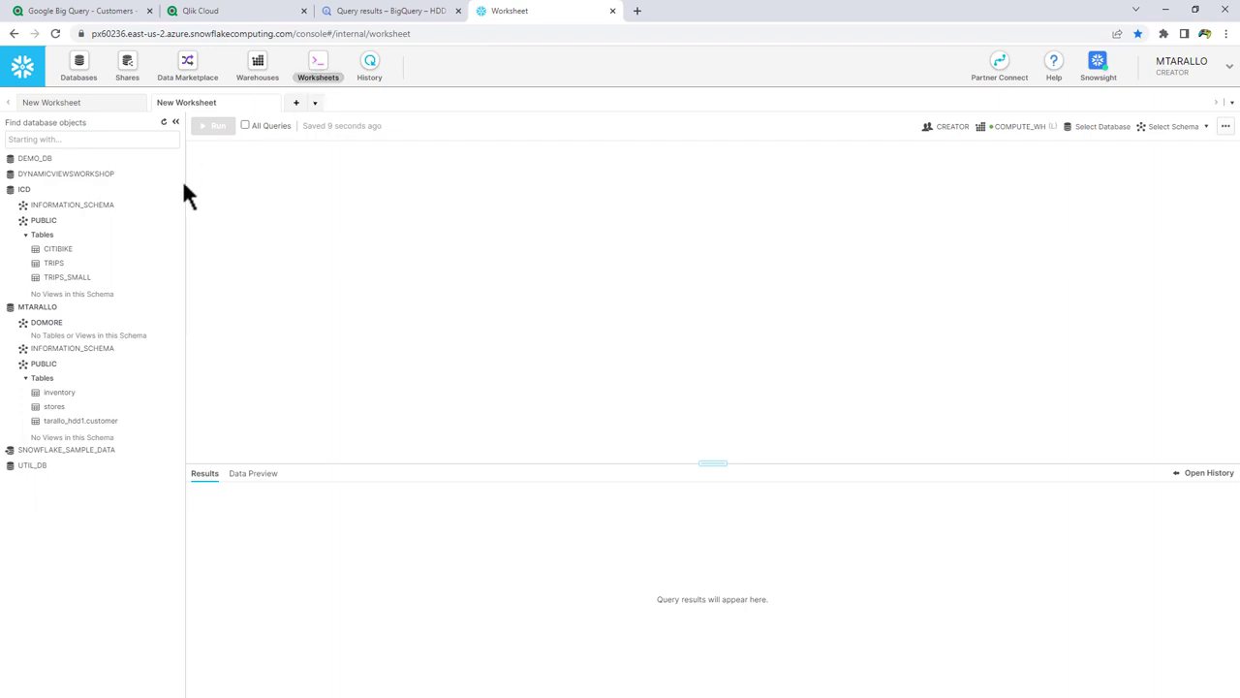
{"action": "left_click", "coordinate": [73, 427]}
{"action": "left_click", "coordinate": [174, 420]}
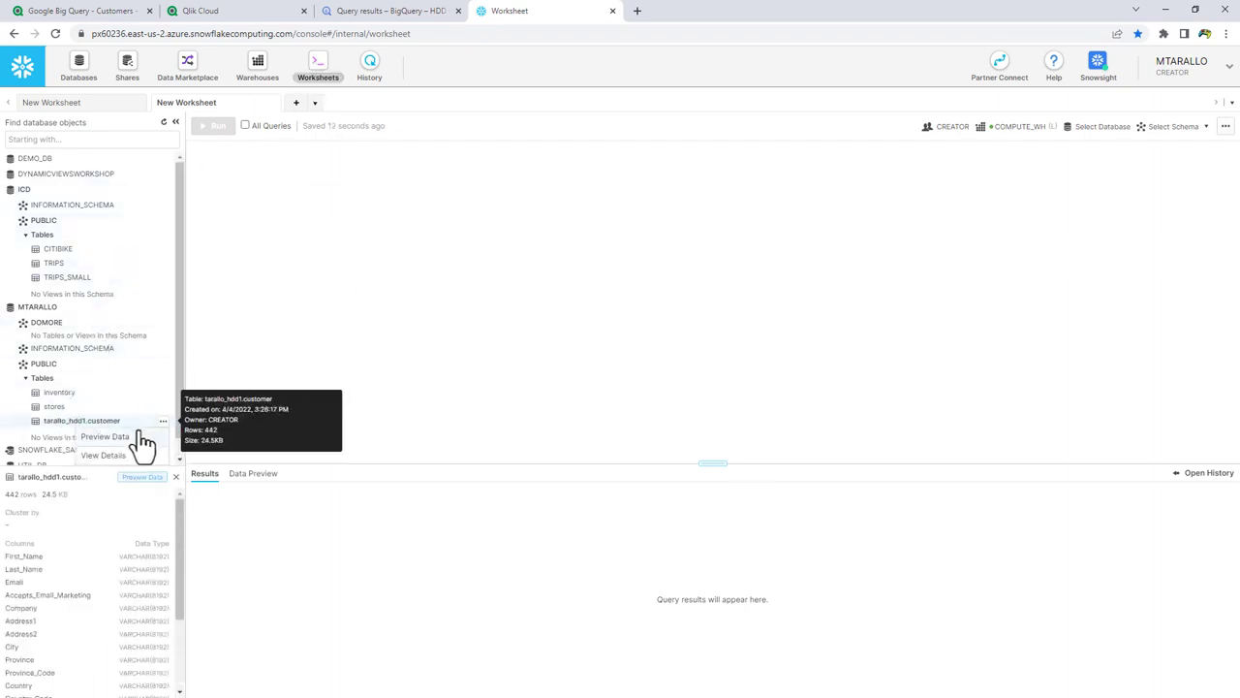
{"action": "left_click", "coordinate": [136, 436]}
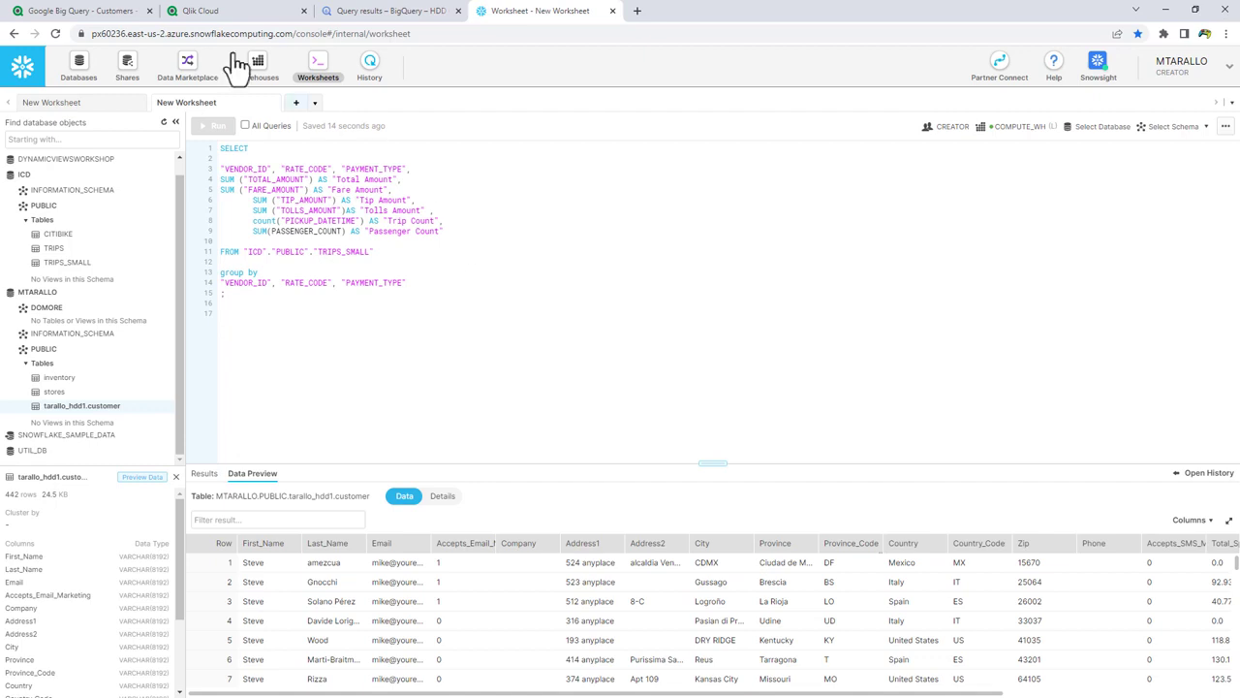
{"action": "left_click", "coordinate": [78, 10]}
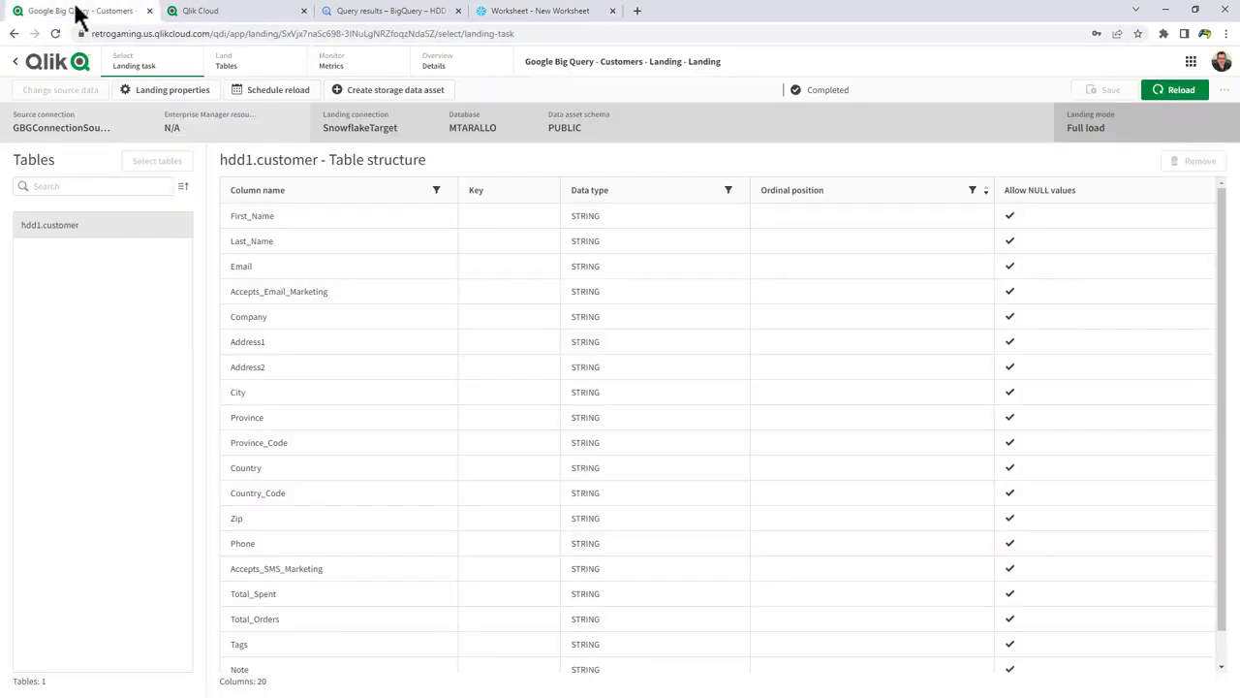
Step: Create the storage data asset 'SnowFlake _ Customer - Storage' and go to it
{"action": "left_click", "coordinate": [360, 94]}
{"action": "left_click", "coordinate": [497, 267]}
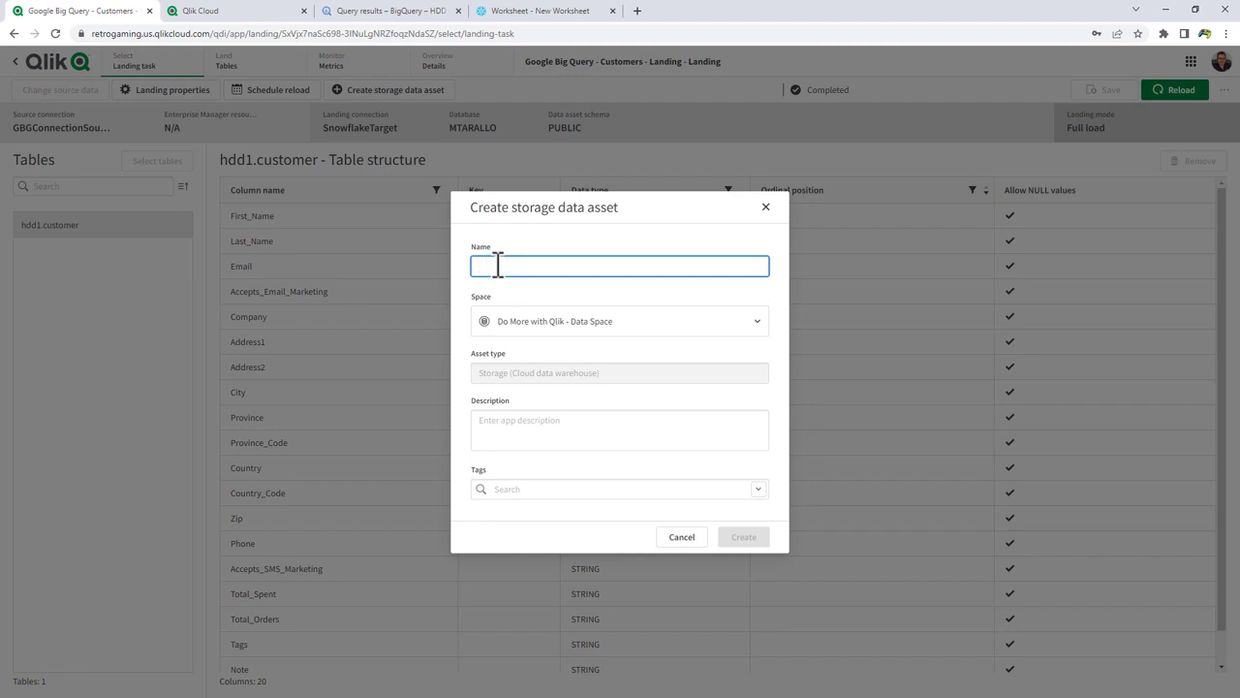
{"action": "type", "text": "Snow"}
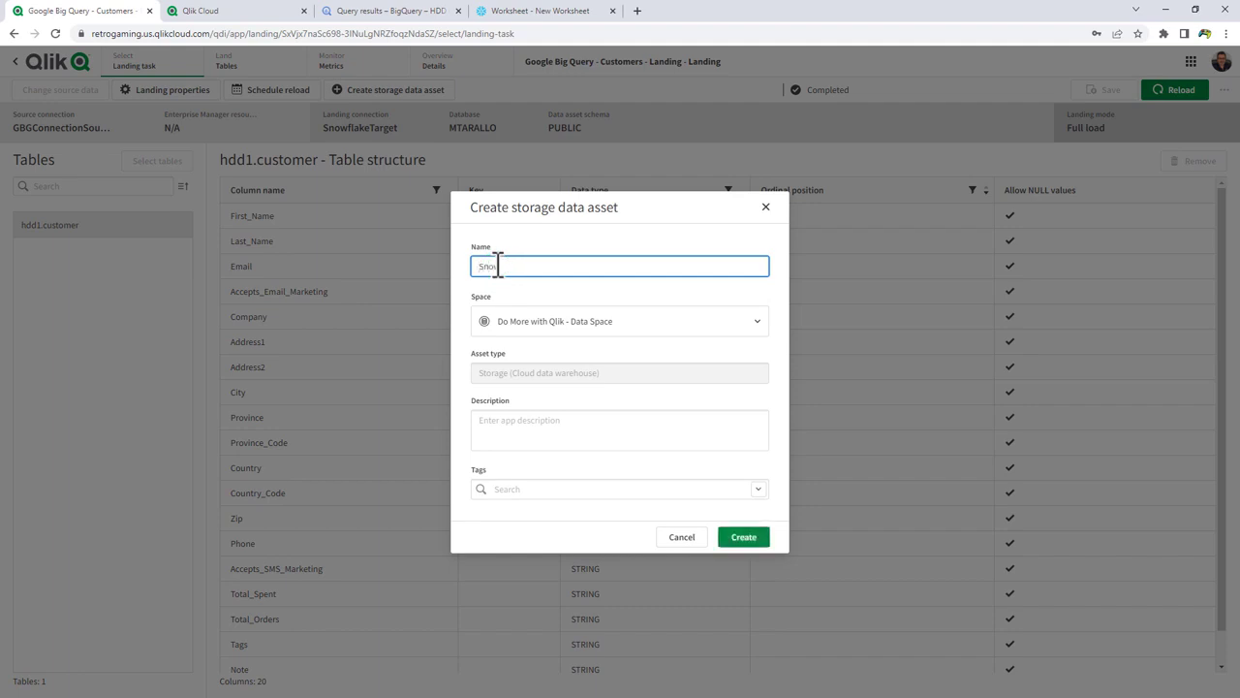
{"action": "type", "text": "Flake _"}
{"action": "type", "text": " Customer"}
{"action": "type", "text": " - Storage"}
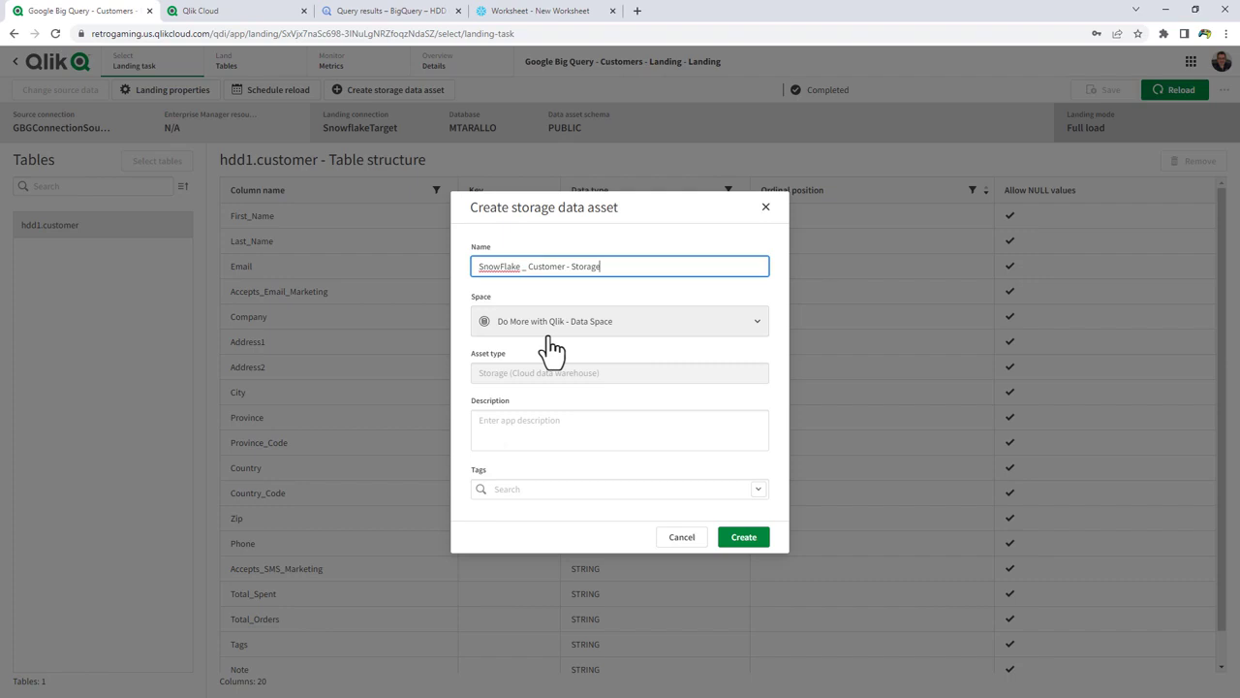
{"action": "left_click", "coordinate": [741, 539]}
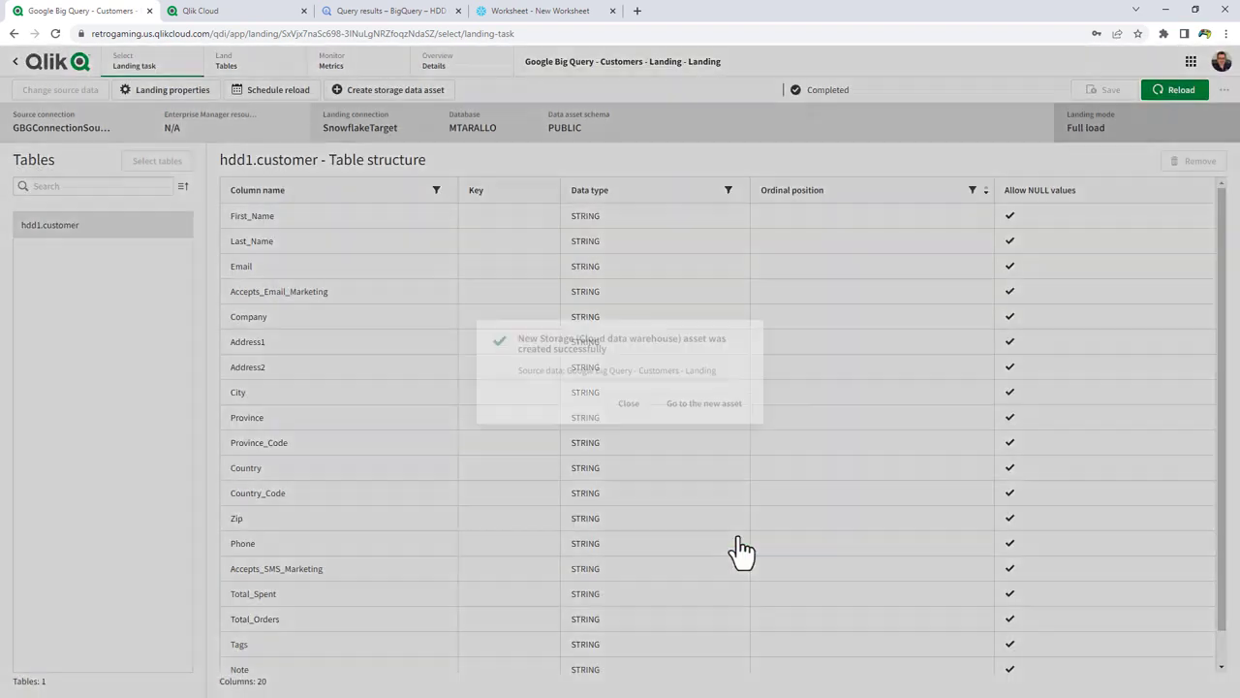
{"action": "left_click", "coordinate": [715, 407]}
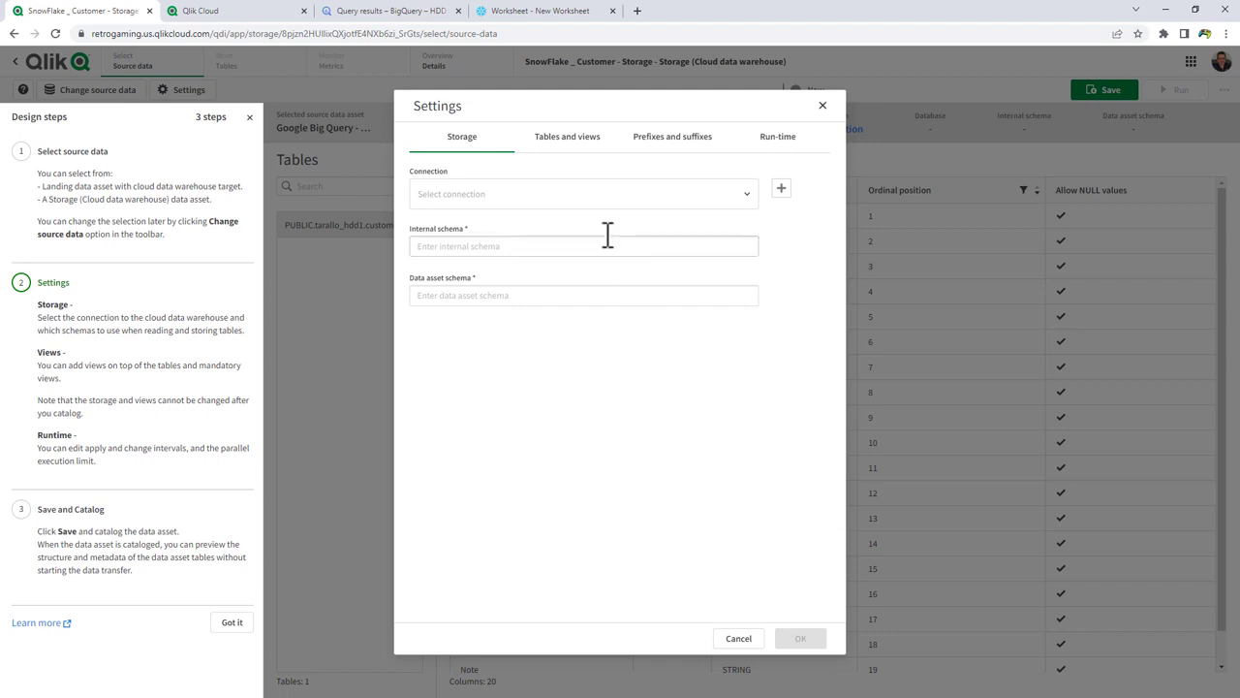
Step: Choose the SnowflakeTarget connection, keep PUBLIC as internal schema, and set data asset schema DOMORE
{"action": "left_click", "coordinate": [609, 199]}
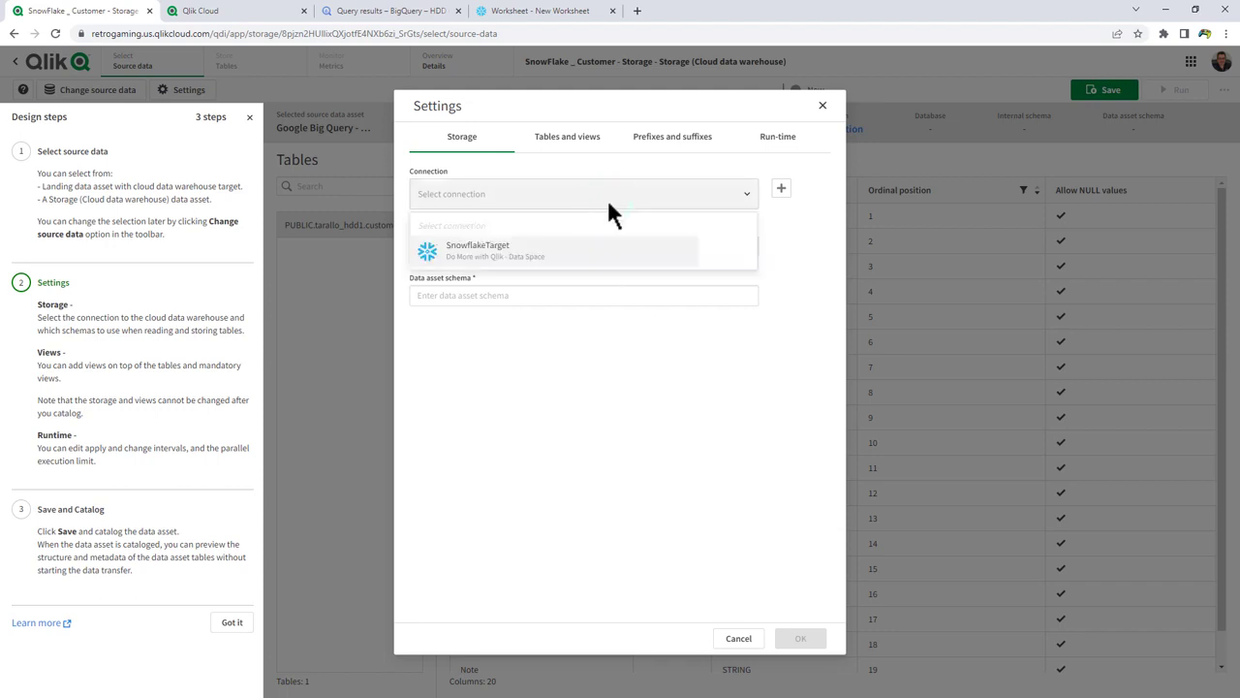
{"action": "left_click", "coordinate": [567, 254]}
{"action": "left_click", "coordinate": [568, 248]}
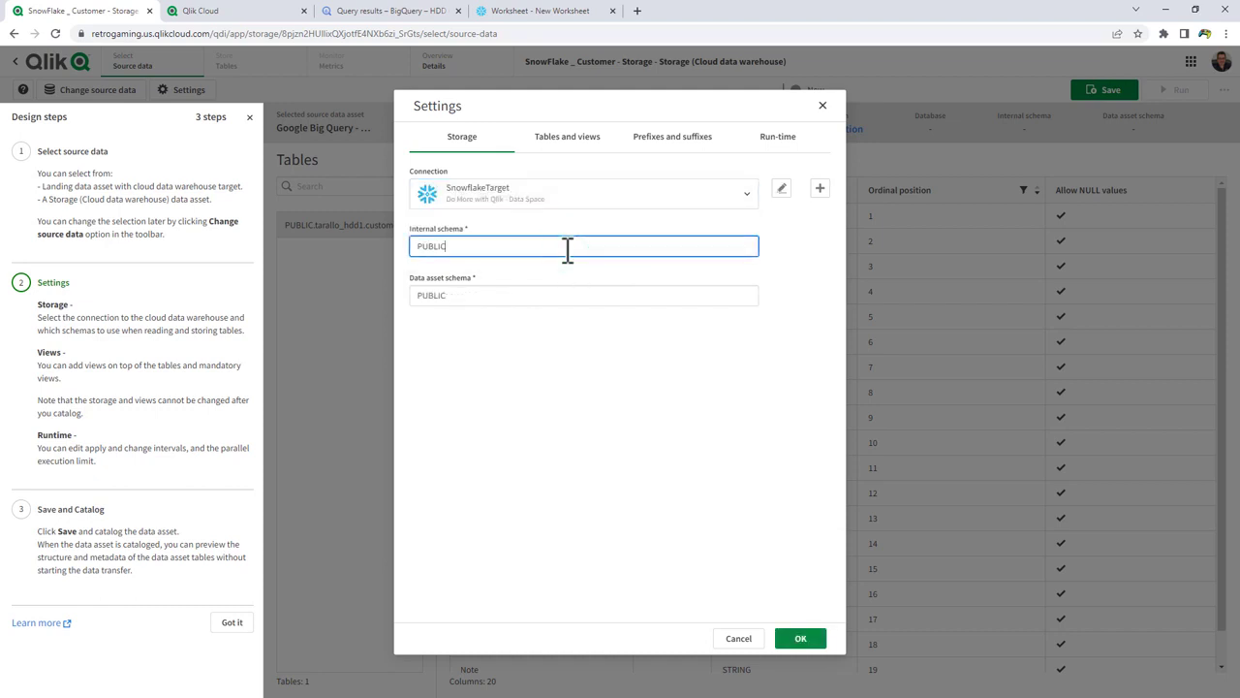
{"action": "left_click_drag", "start_coordinate": [495, 296], "coordinate": [369, 298]}
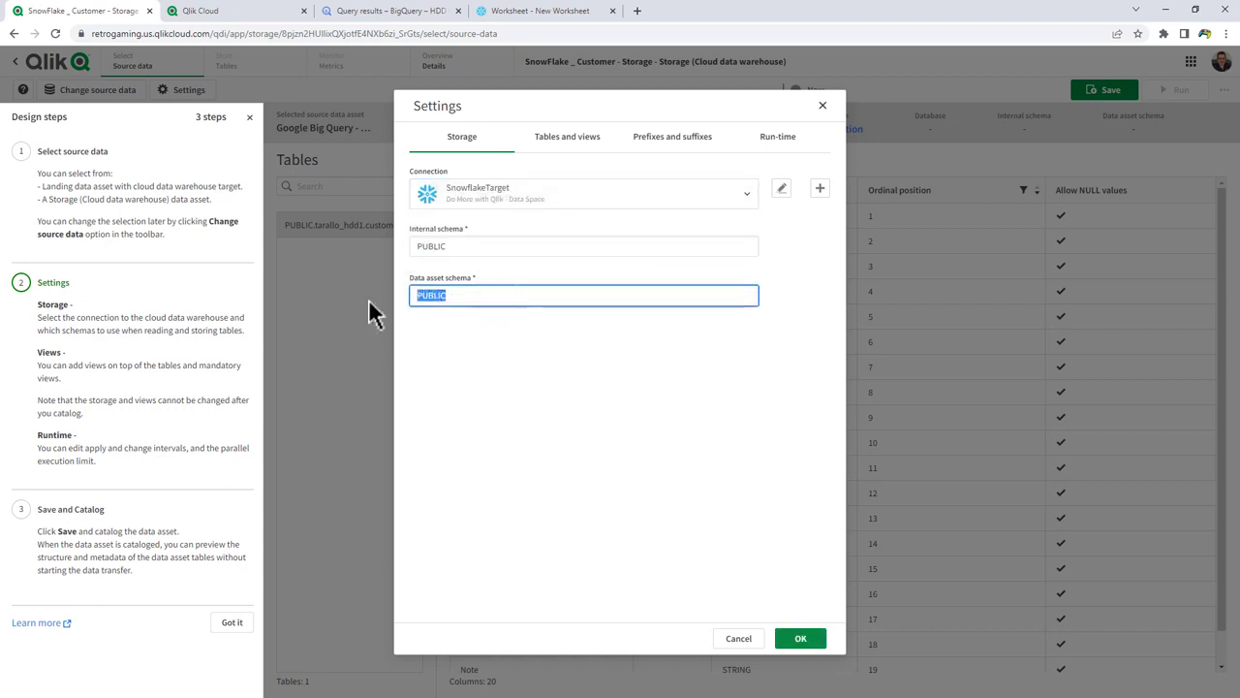
{"action": "type", "text": "D"}
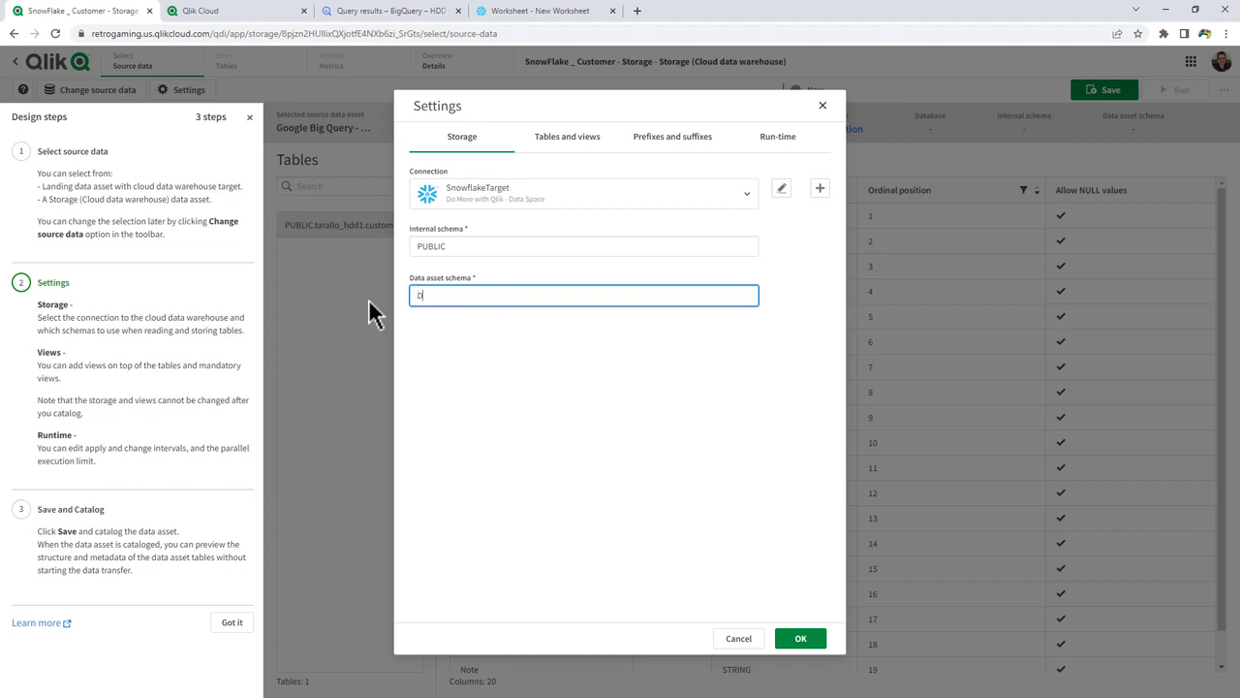
{"action": "type", "text": "OMORE"}
Step: Check the MTARALLO database's schemas in the Snowflake worksheet
{"action": "left_click", "coordinate": [485, 12]}
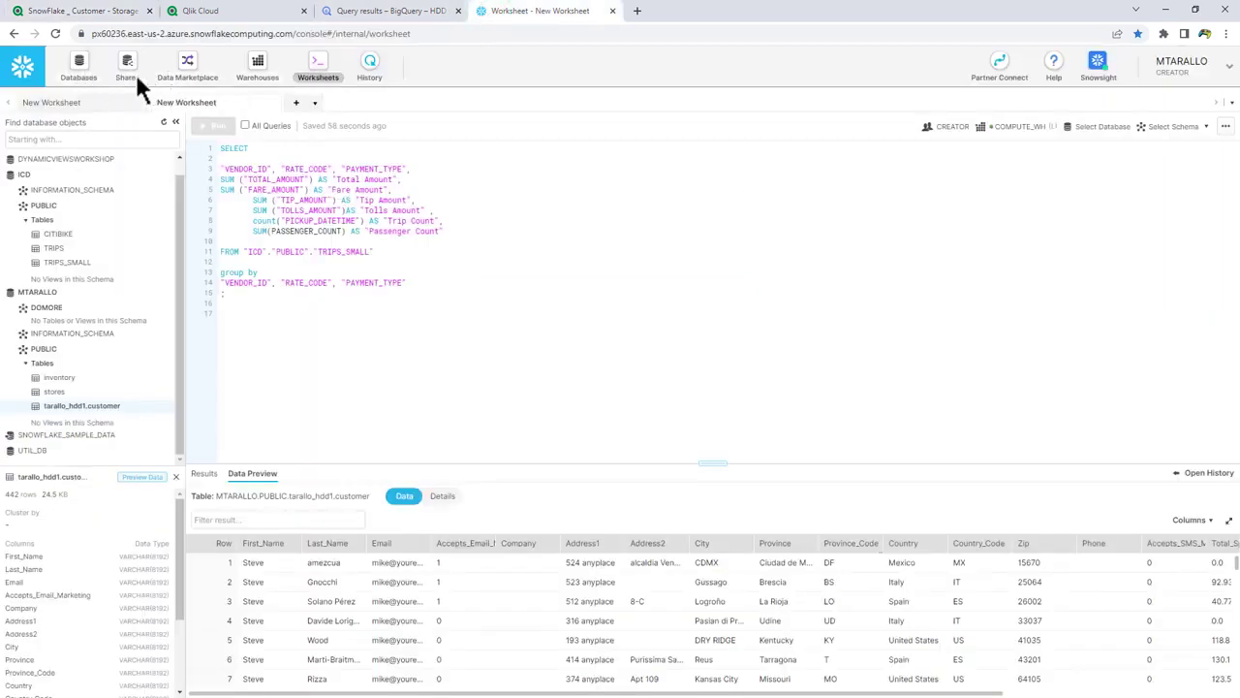
{"action": "left_click", "coordinate": [14, 33]}
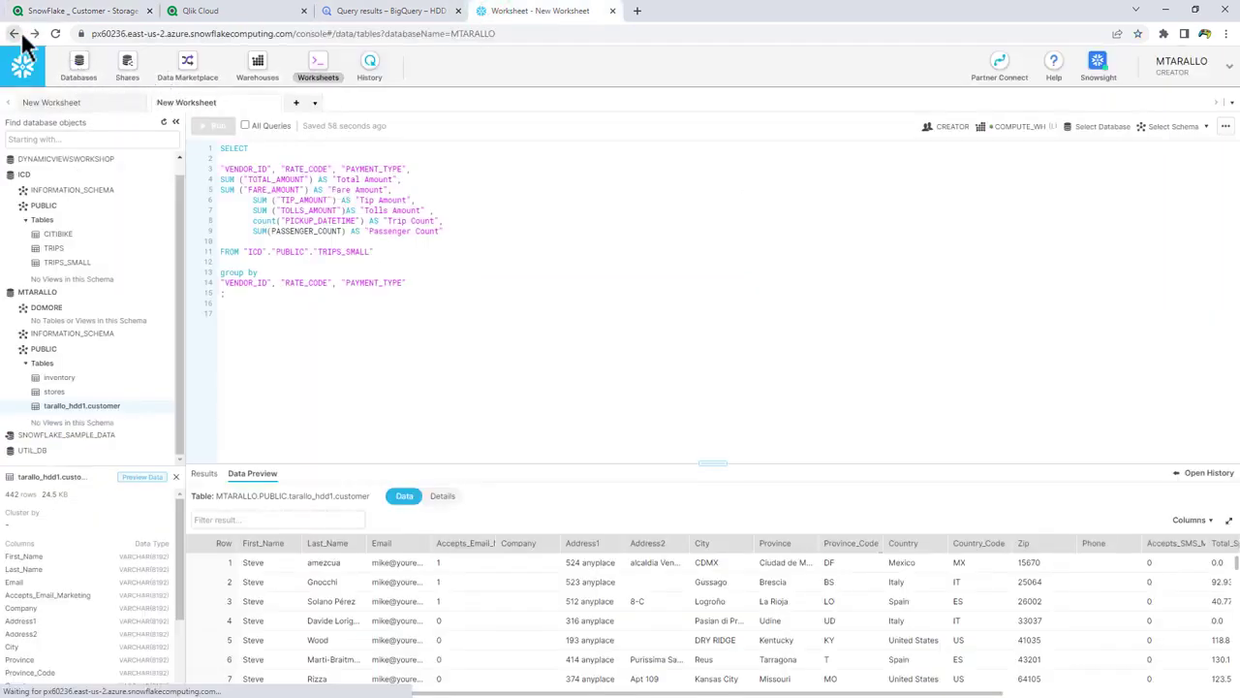
{"action": "left_click", "coordinate": [135, 138]}
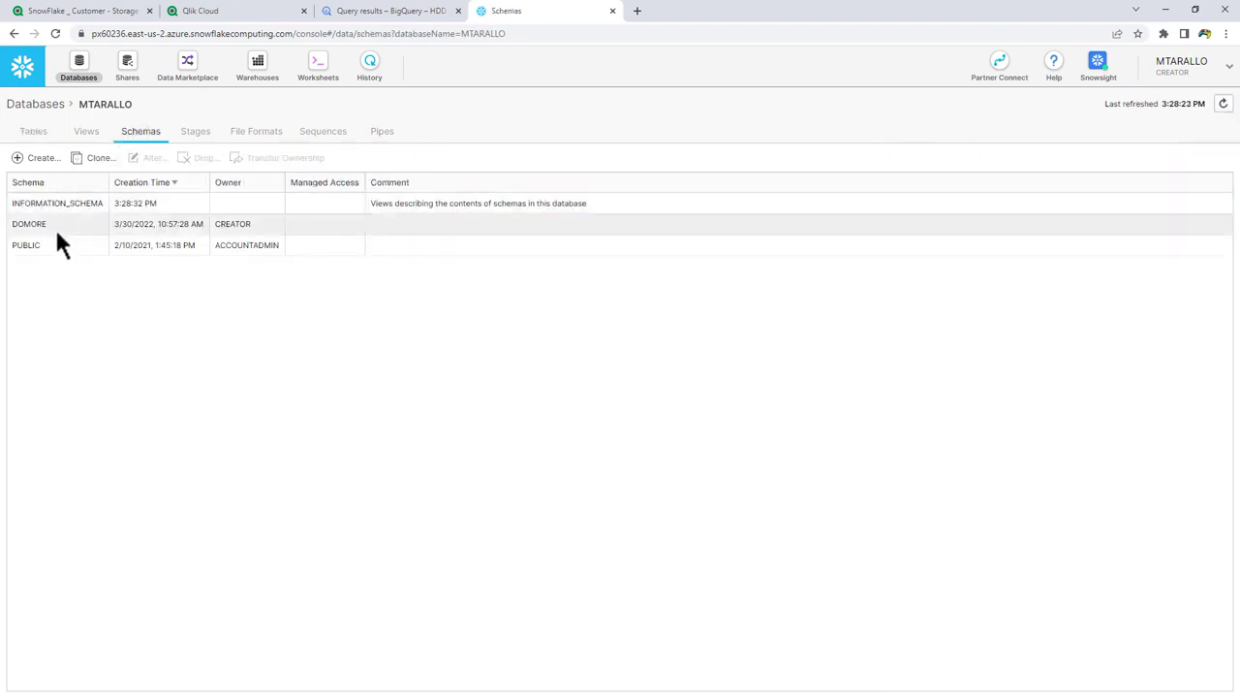
Step: Review the tables/views and prefix settings, apply them, and save the data asset
{"action": "left_click", "coordinate": [109, 14]}
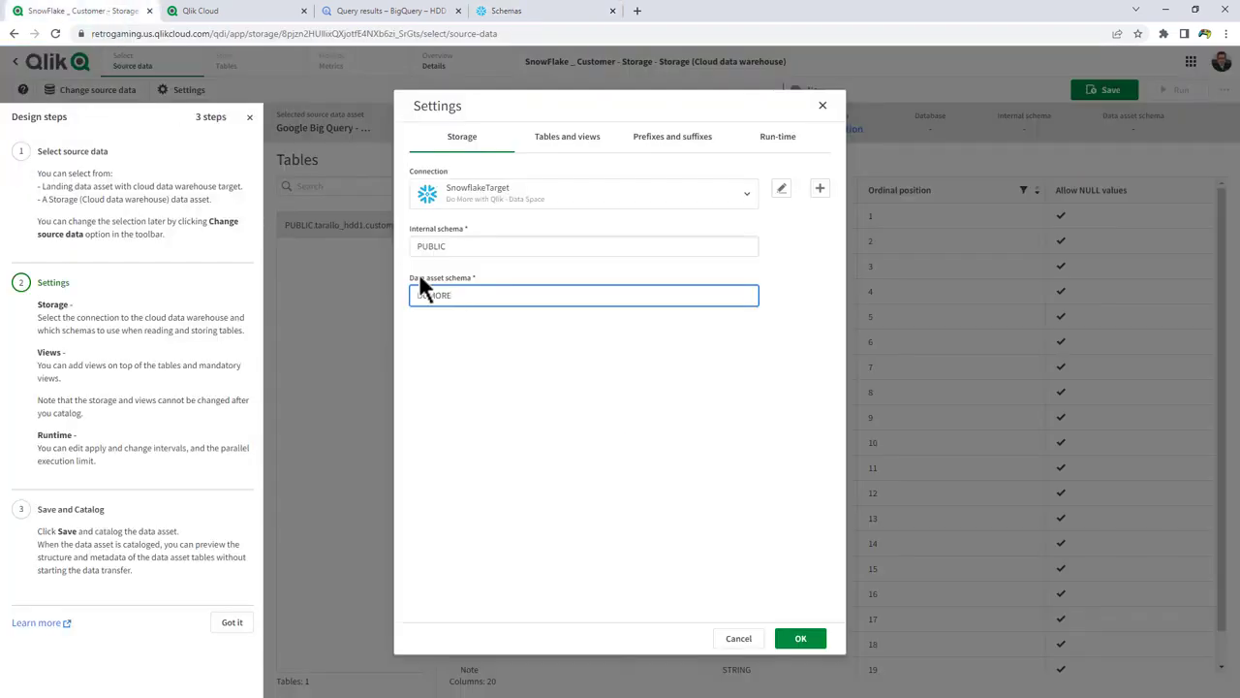
{"action": "left_click", "coordinate": [580, 140]}
{"action": "left_click", "coordinate": [709, 142]}
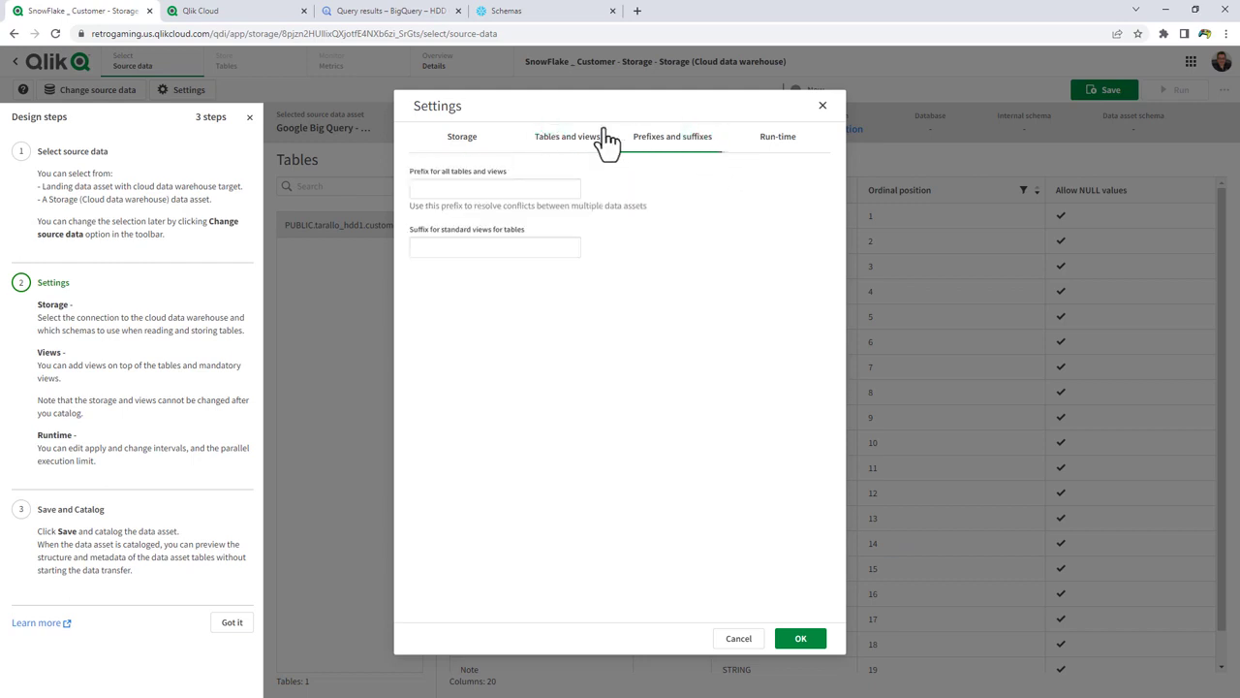
{"action": "left_click", "coordinate": [451, 143]}
{"action": "left_click", "coordinate": [802, 639]}
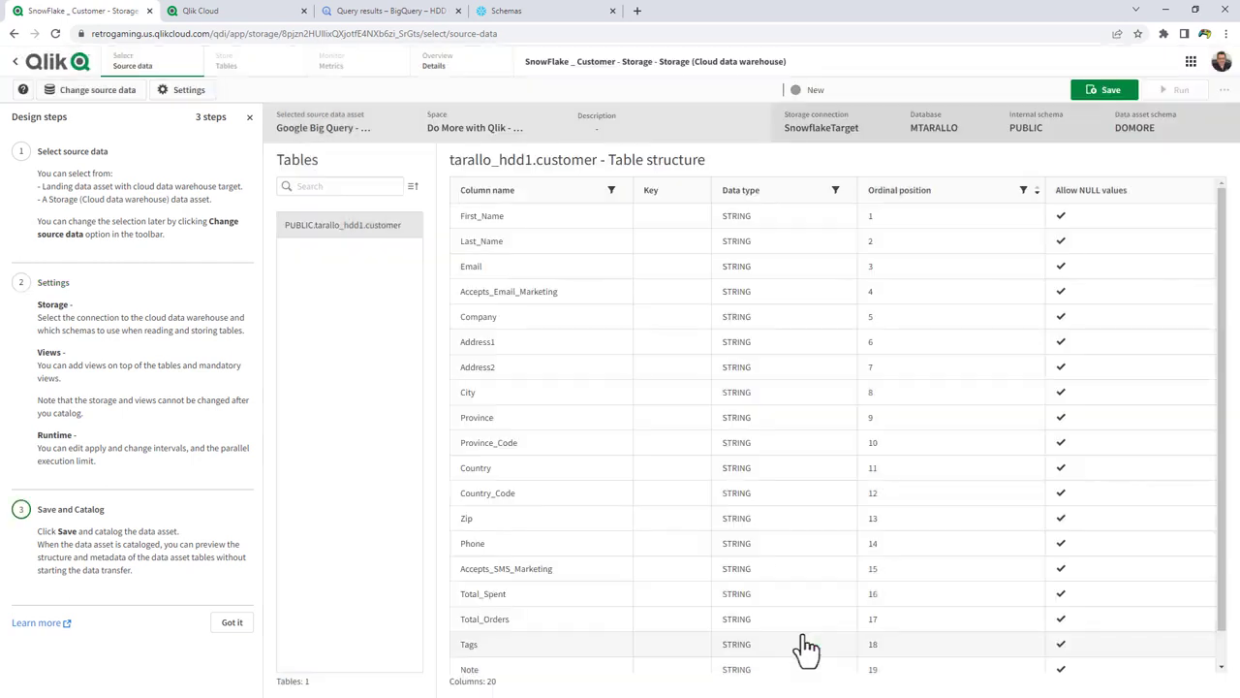
{"action": "left_click", "coordinate": [1099, 97]}
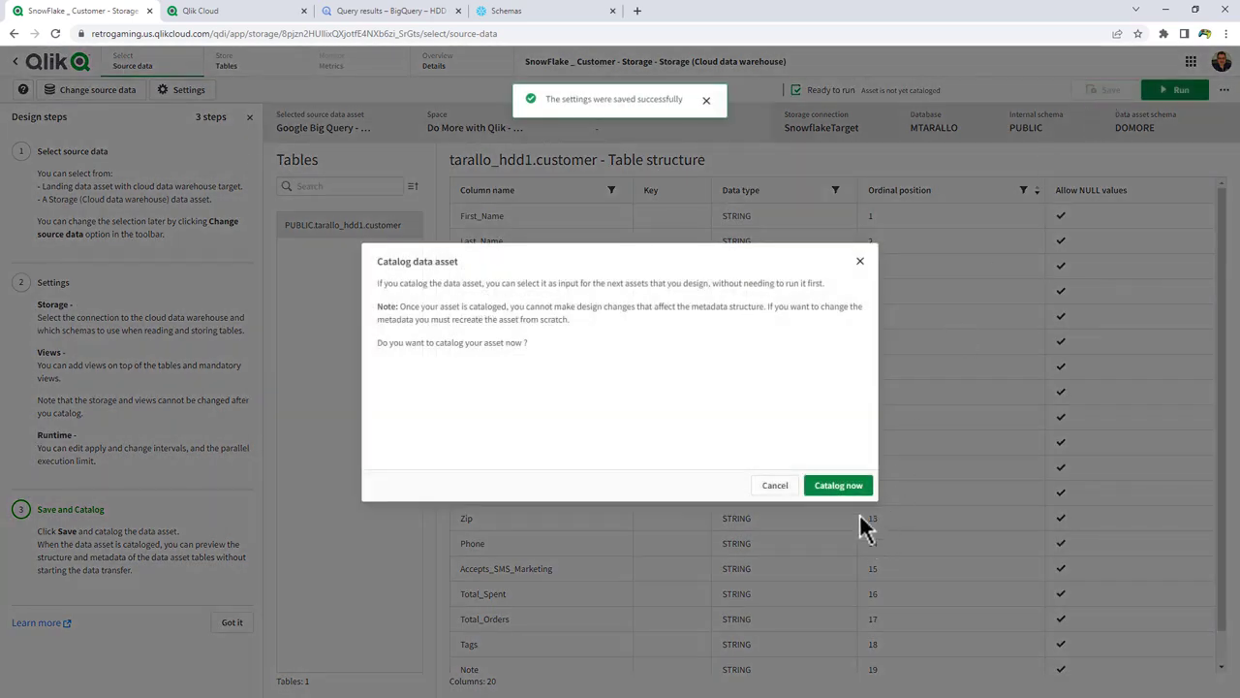
Step: Catalog the SnowFlake _ Customer - Storage asset now and run it
{"action": "left_click", "coordinate": [844, 490]}
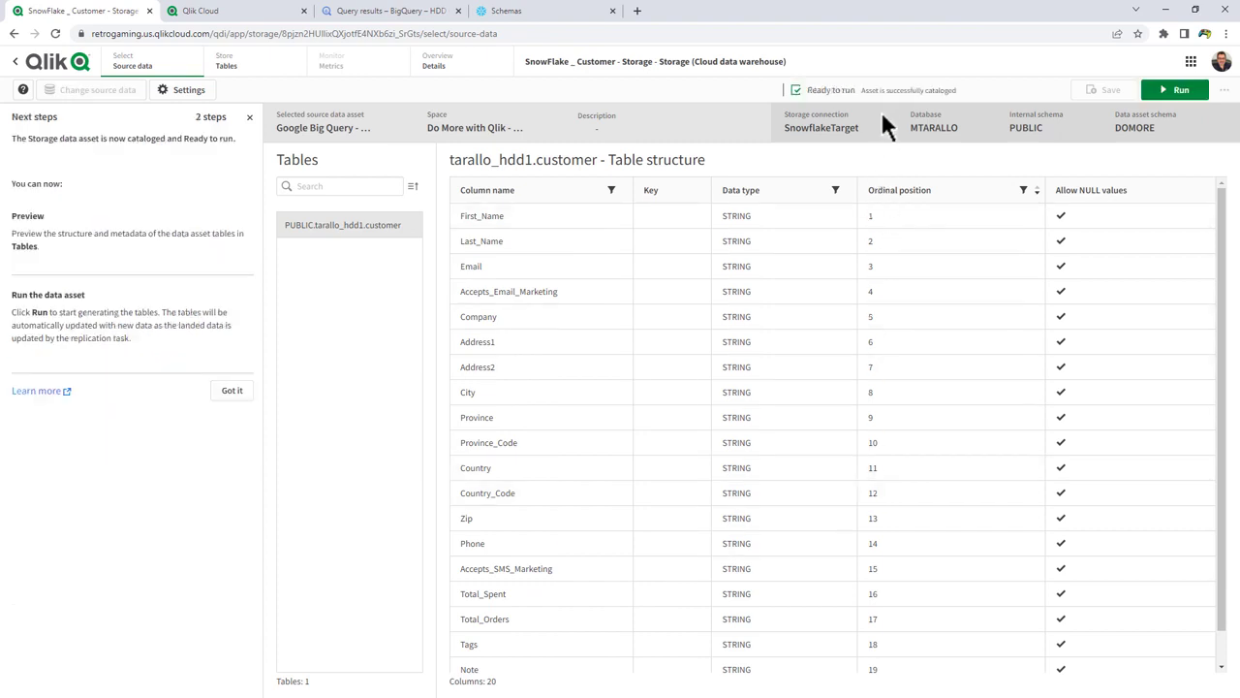
{"action": "left_click", "coordinate": [1175, 92]}
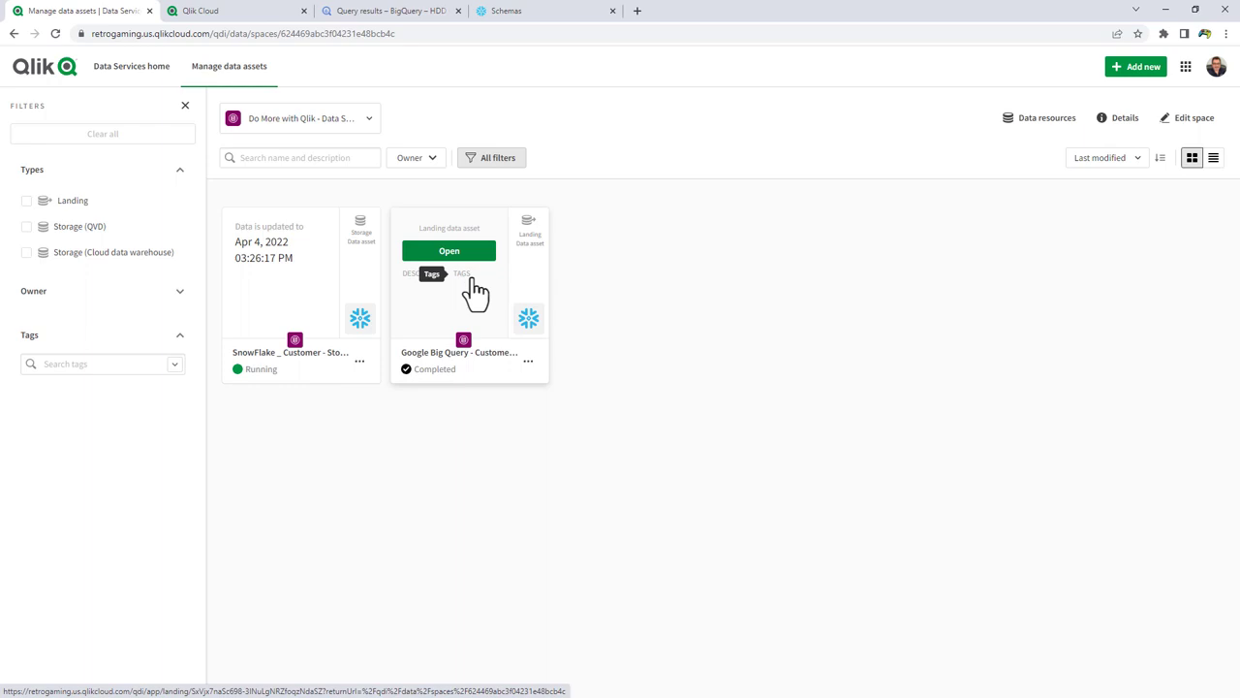
{"action": "mouse_move", "coordinate": [301, 291]}
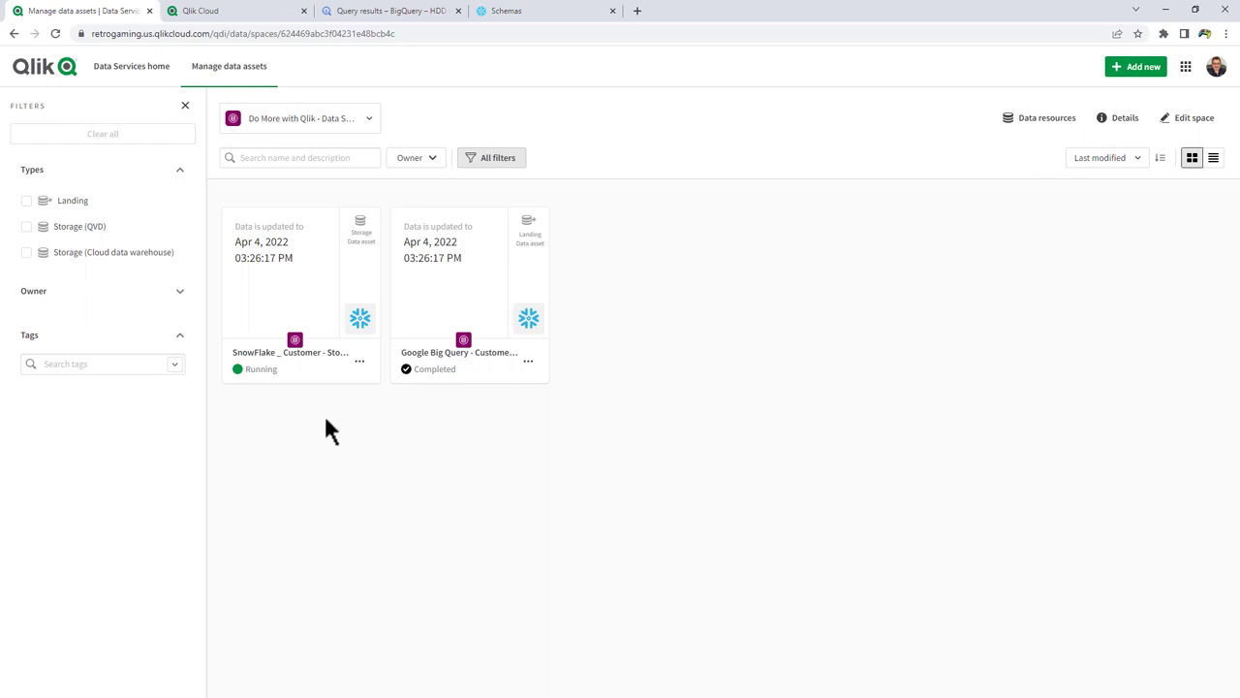
{"action": "mouse_move", "coordinate": [469, 291]}
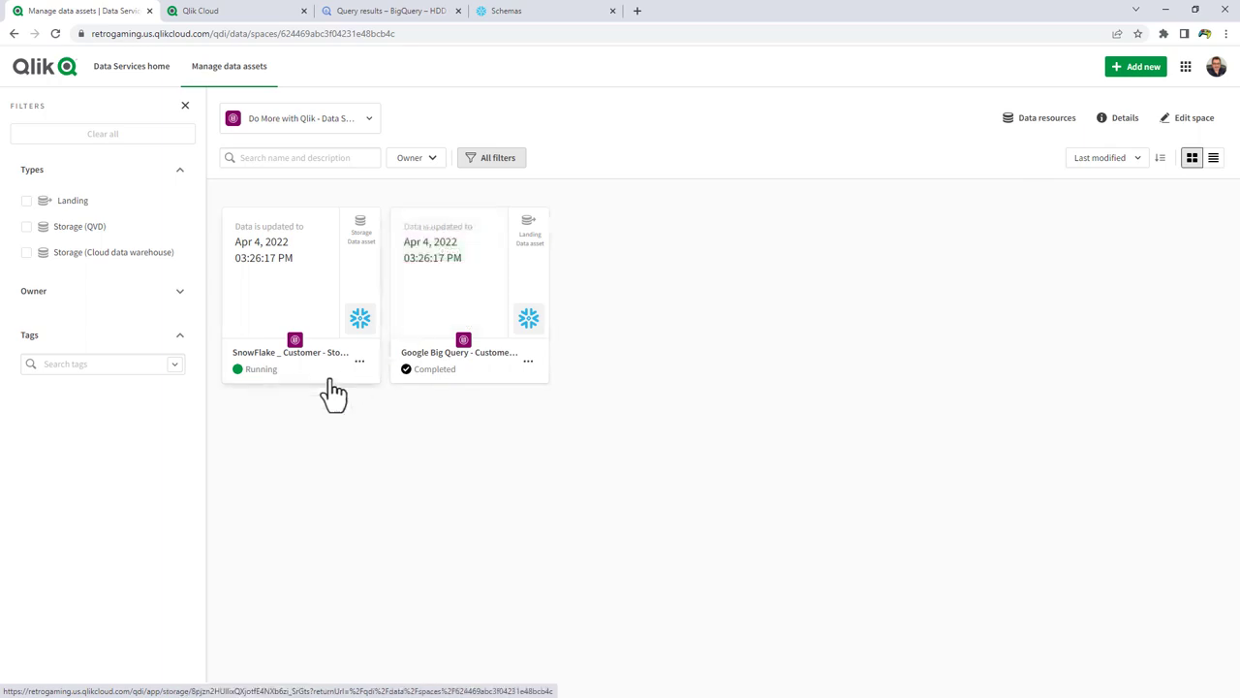
Step: Create the analytics app 'Hybrid Data Delivery - Test App' and add data from Files and other sources
{"action": "left_click", "coordinate": [252, 15]}
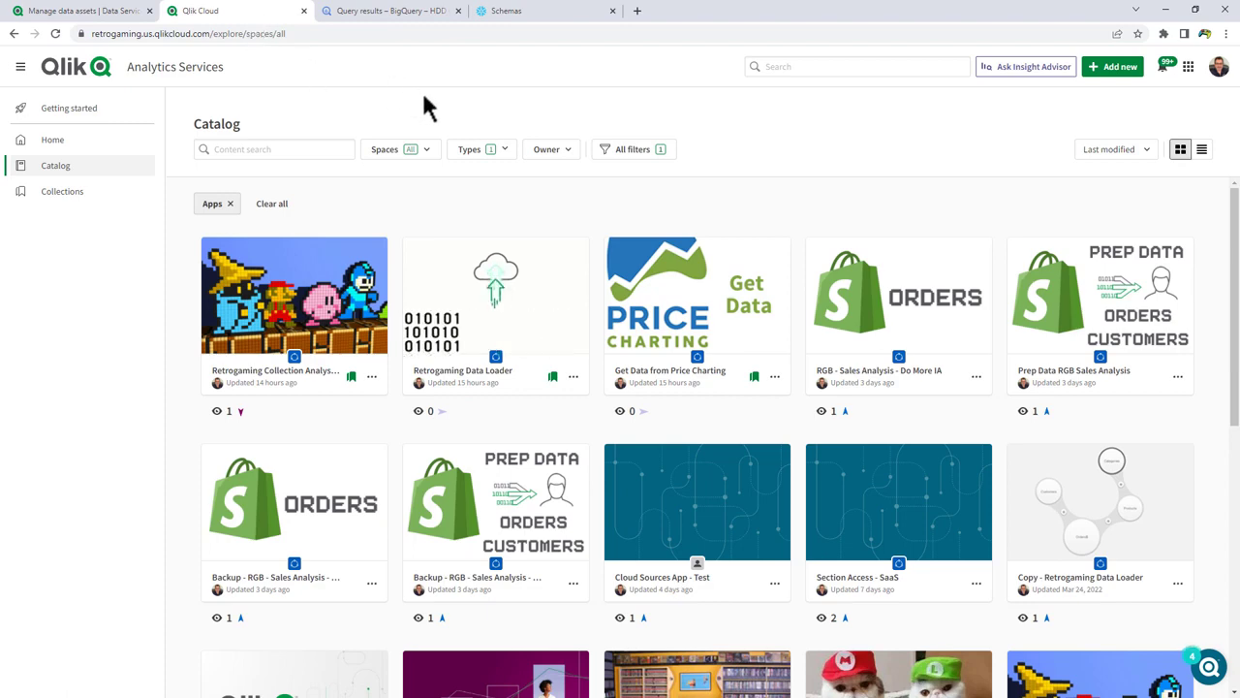
{"action": "left_click", "coordinate": [1118, 65]}
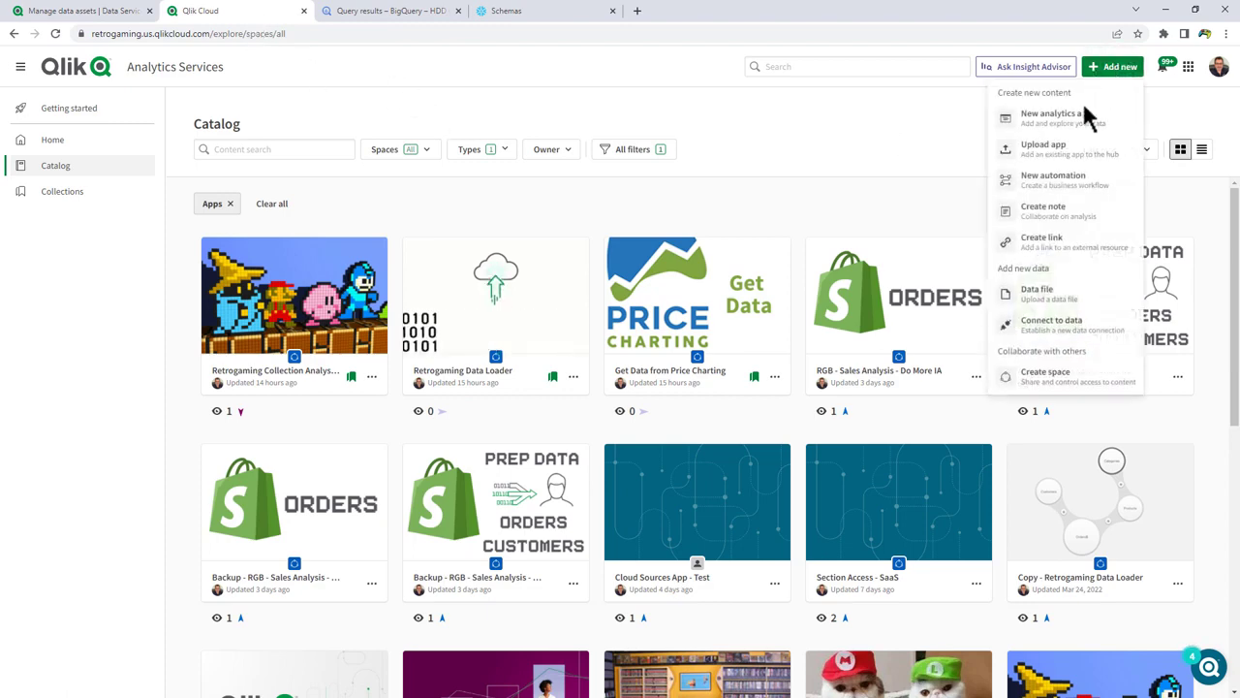
{"action": "left_click", "coordinate": [1069, 133]}
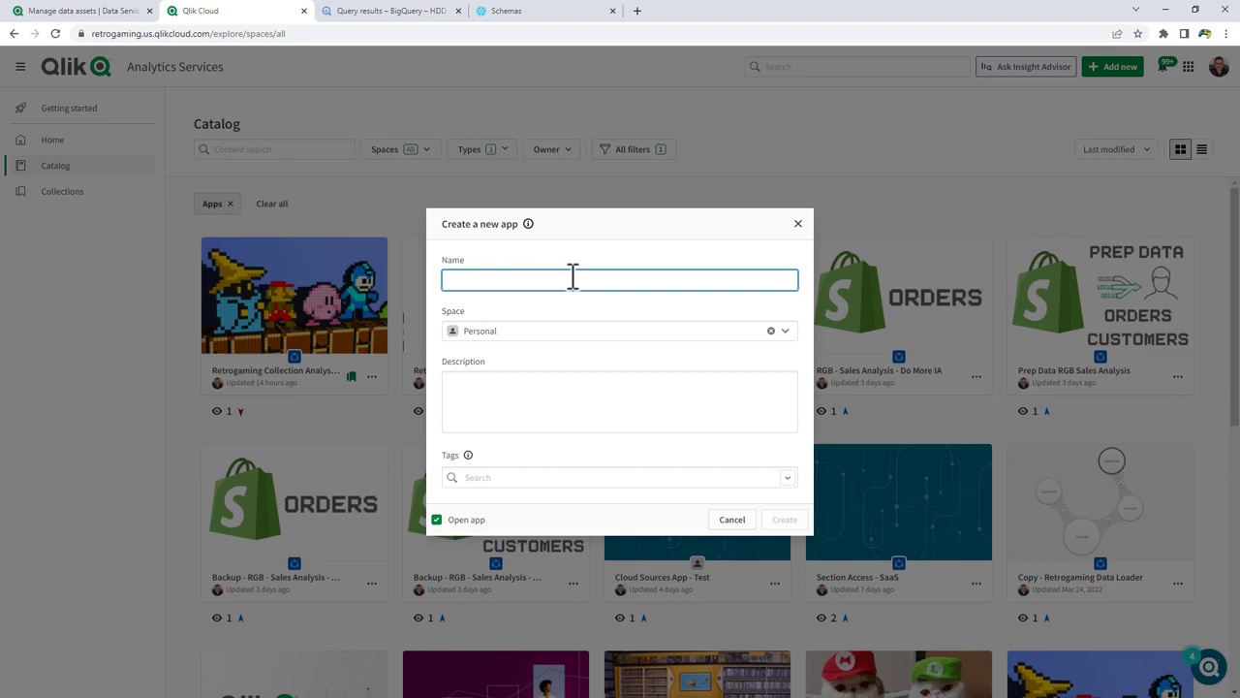
{"action": "type", "text": "Hybrid Data Delivery - Test App"}
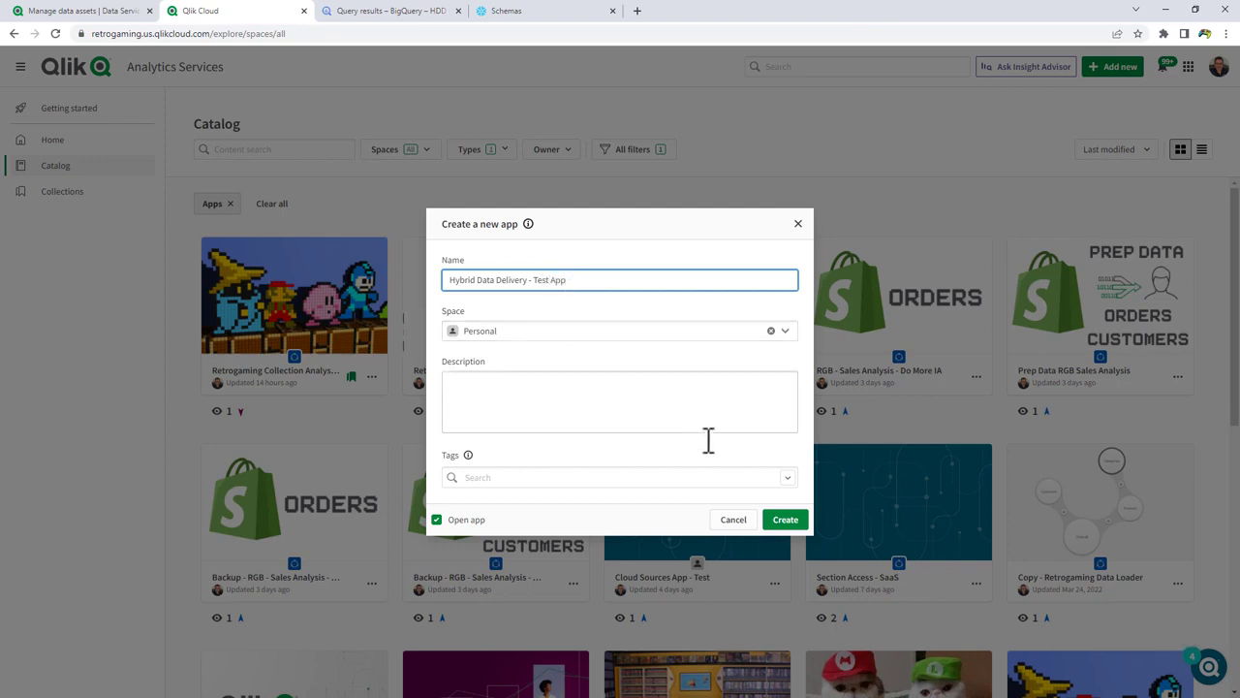
{"action": "left_click", "coordinate": [789, 526]}
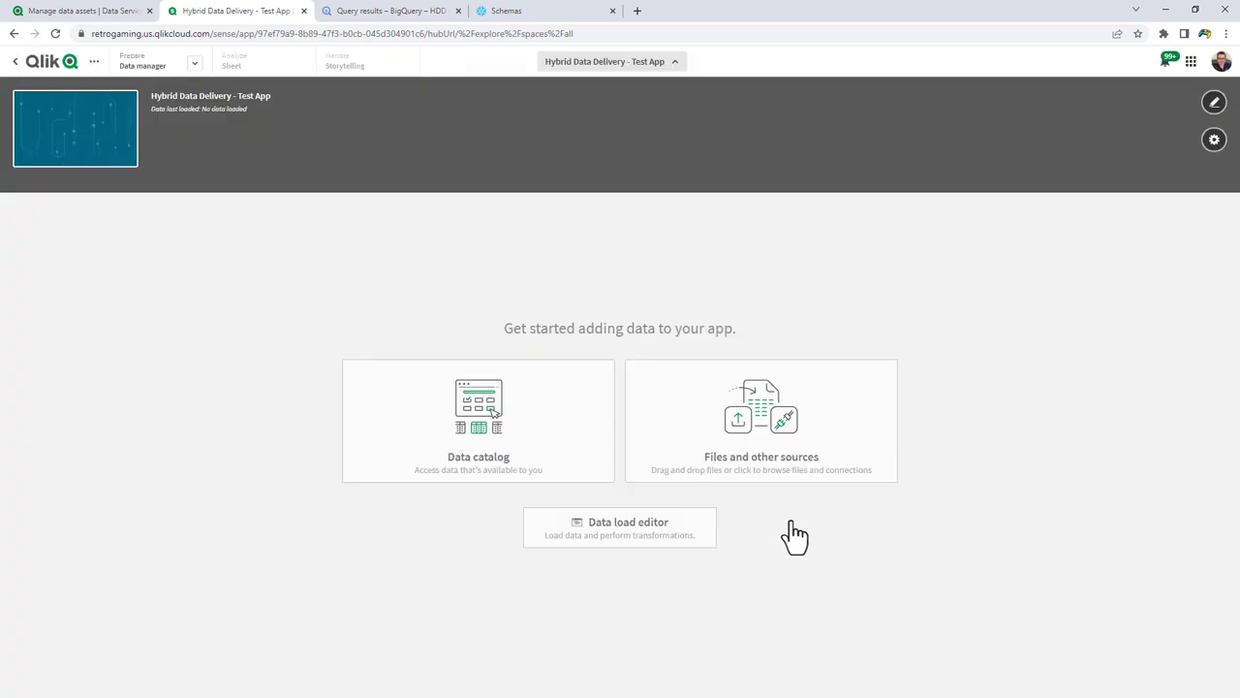
{"action": "left_click", "coordinate": [766, 469]}
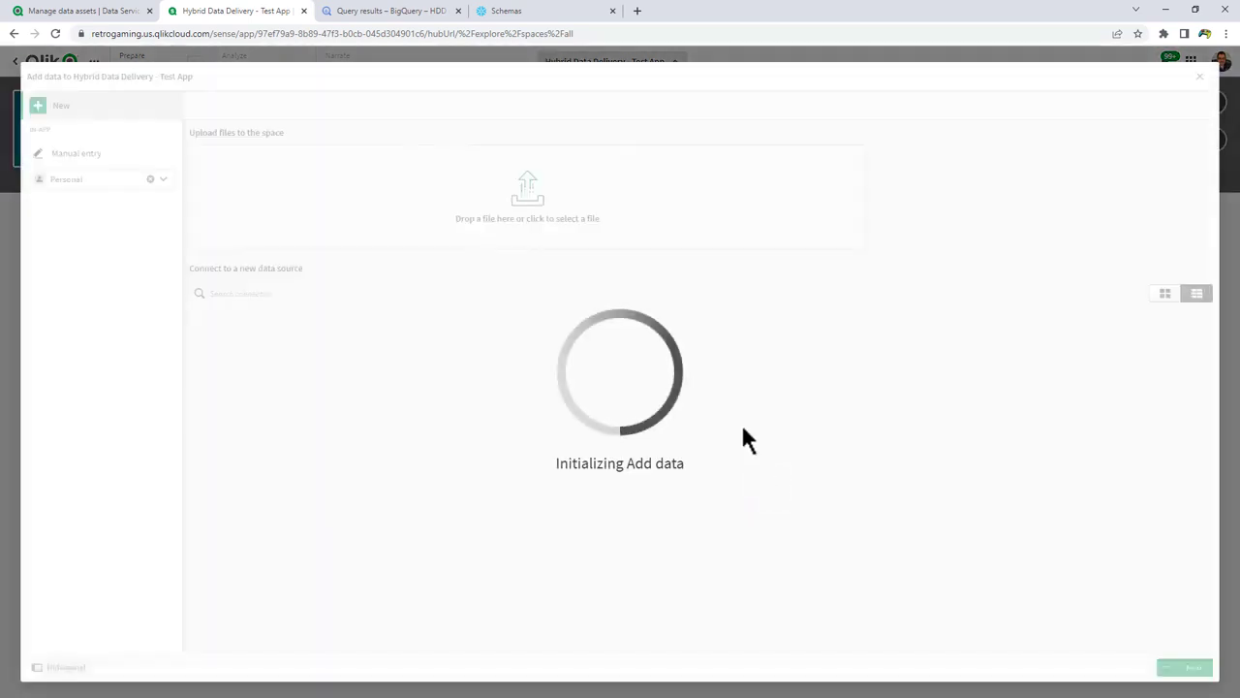
Step: Inspect the DOMORE schema under MTARALLO and open a Snowflake worksheet
{"action": "left_click", "coordinate": [557, 13]}
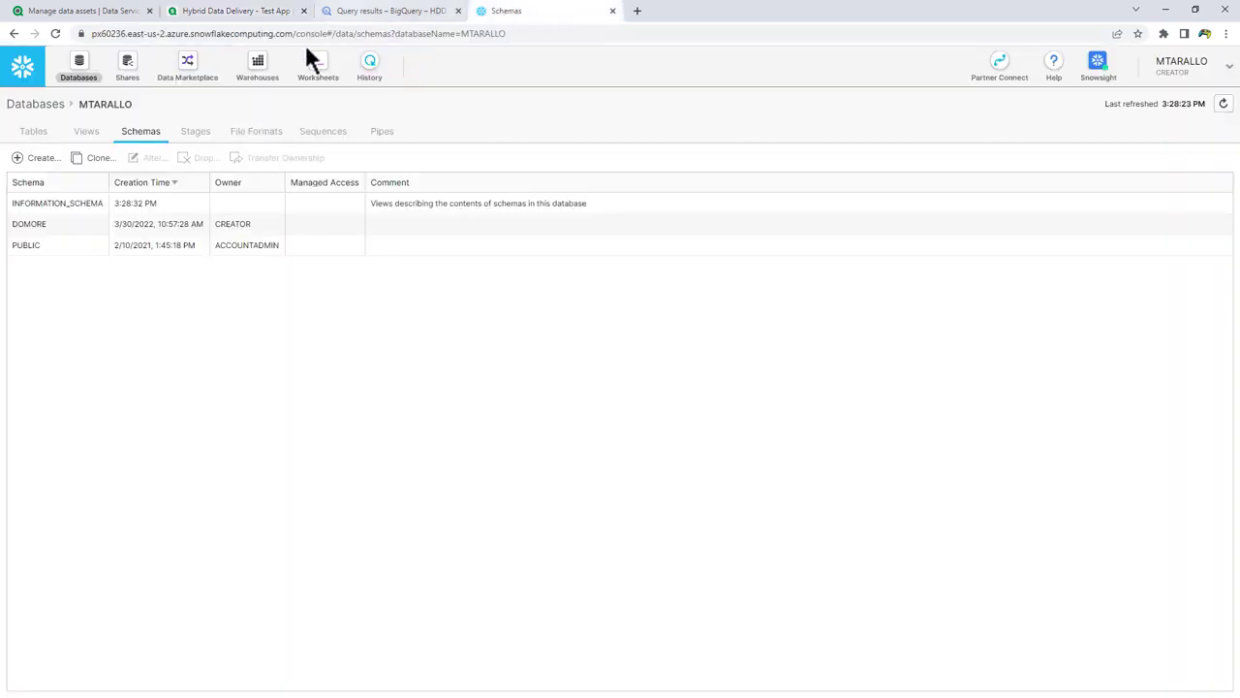
{"action": "left_click", "coordinate": [60, 233]}
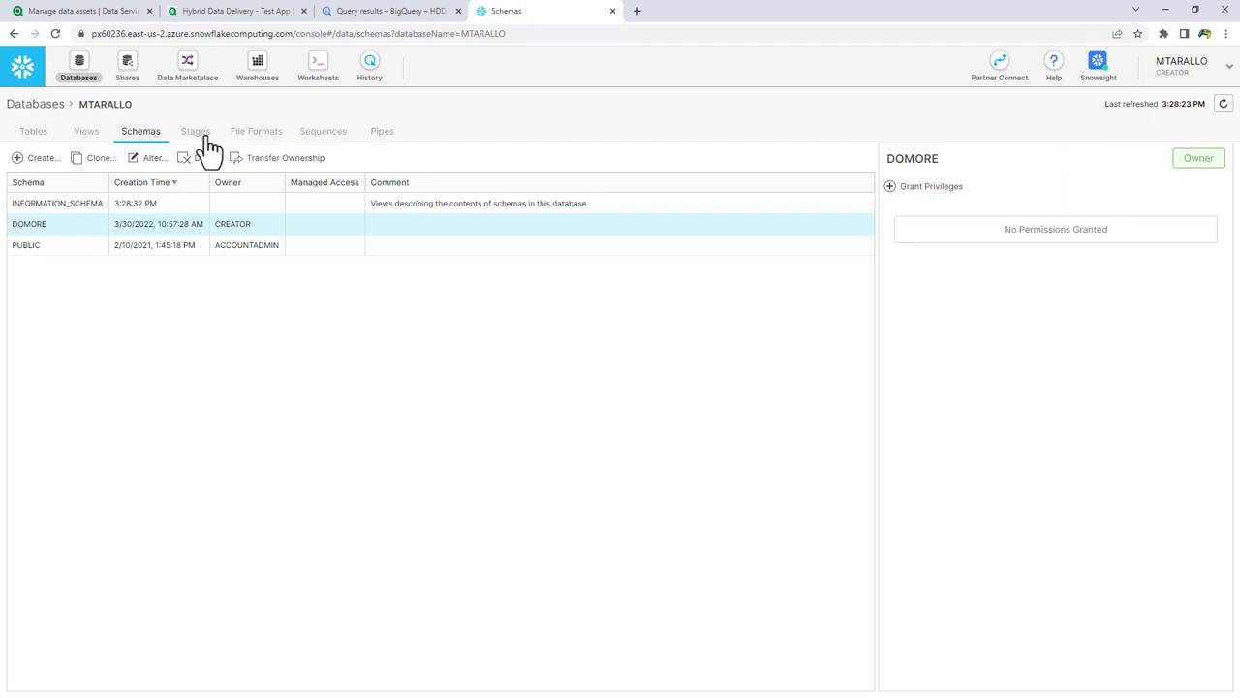
{"action": "left_click", "coordinate": [317, 73]}
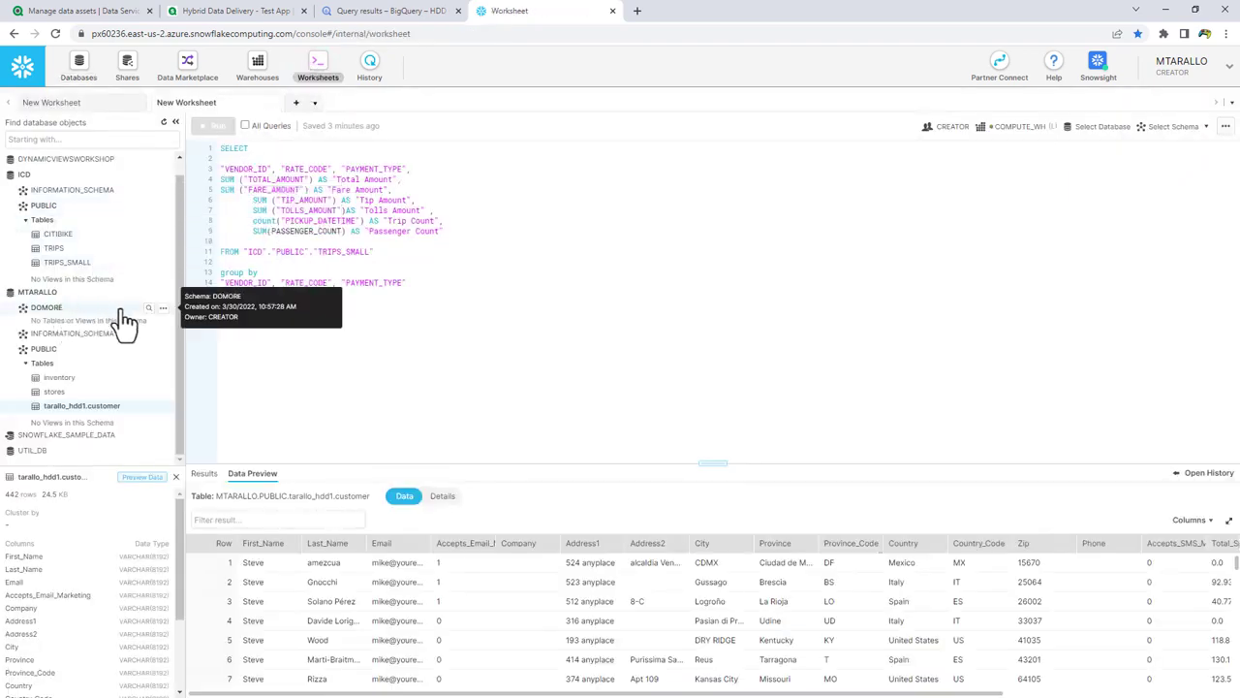
Step: Expand DOMORE in the object tree and preview the tarallo_hdd1.customer view's data
{"action": "left_click", "coordinate": [59, 318]}
{"action": "left_click", "coordinate": [55, 317]}
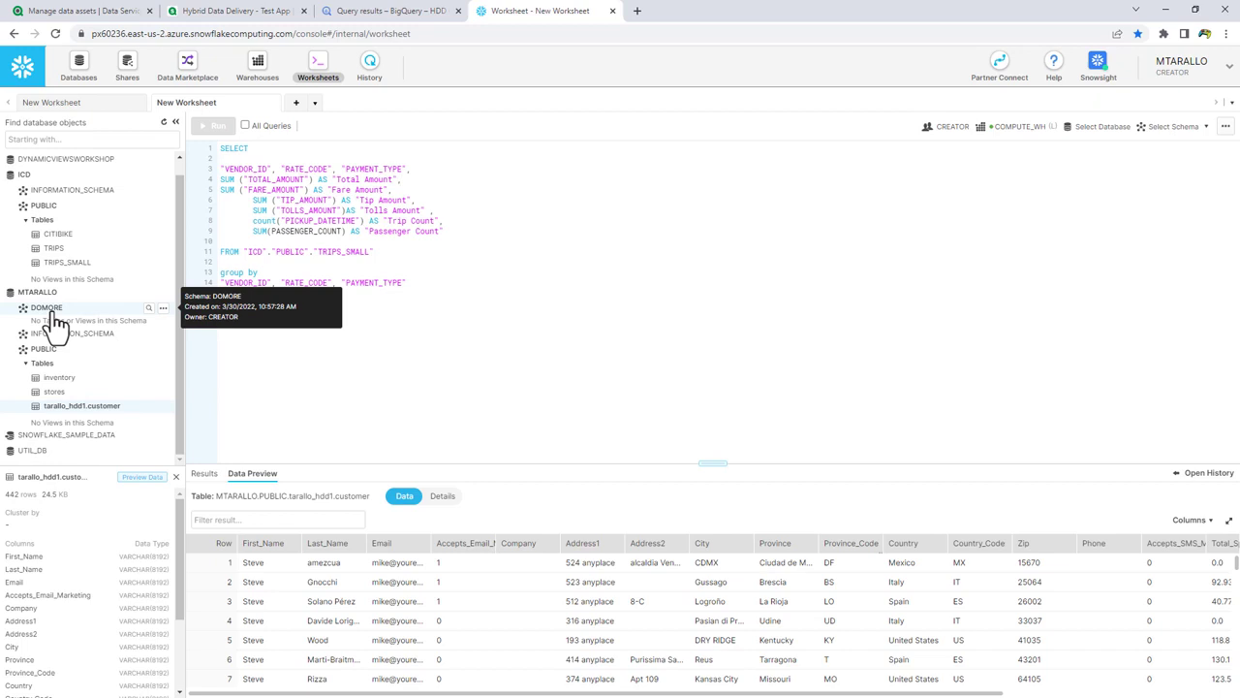
{"action": "right_click", "coordinate": [55, 317]}
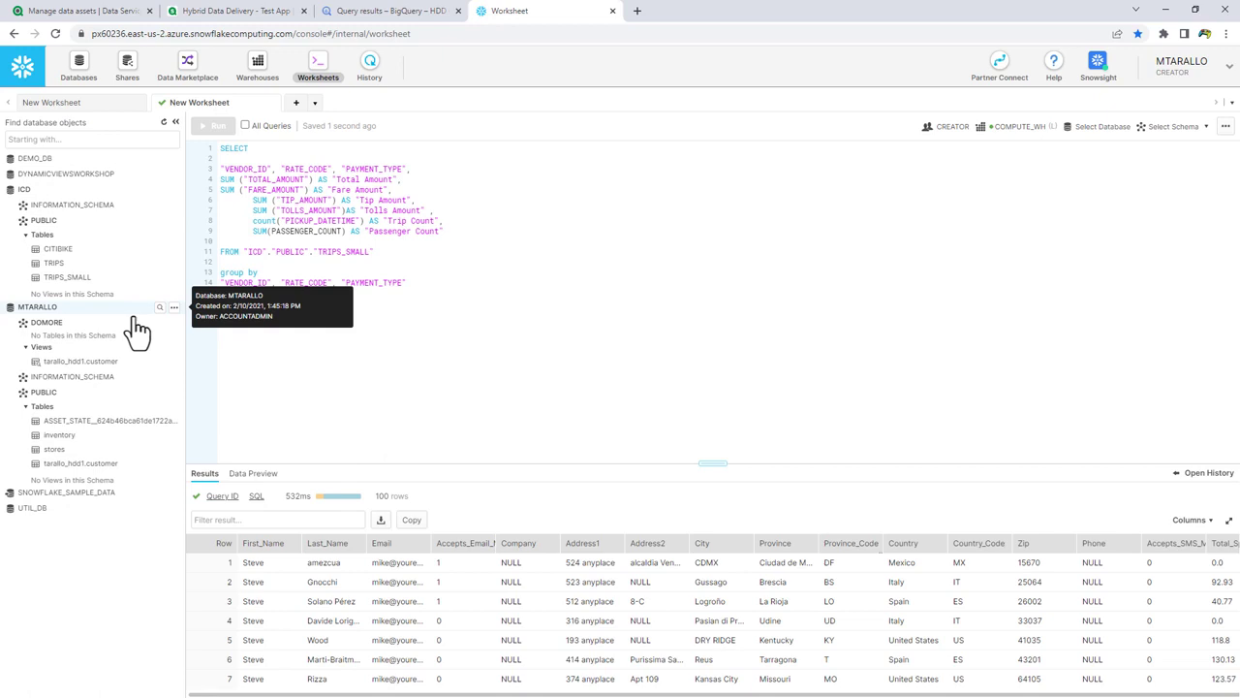
{"action": "left_click", "coordinate": [53, 324]}
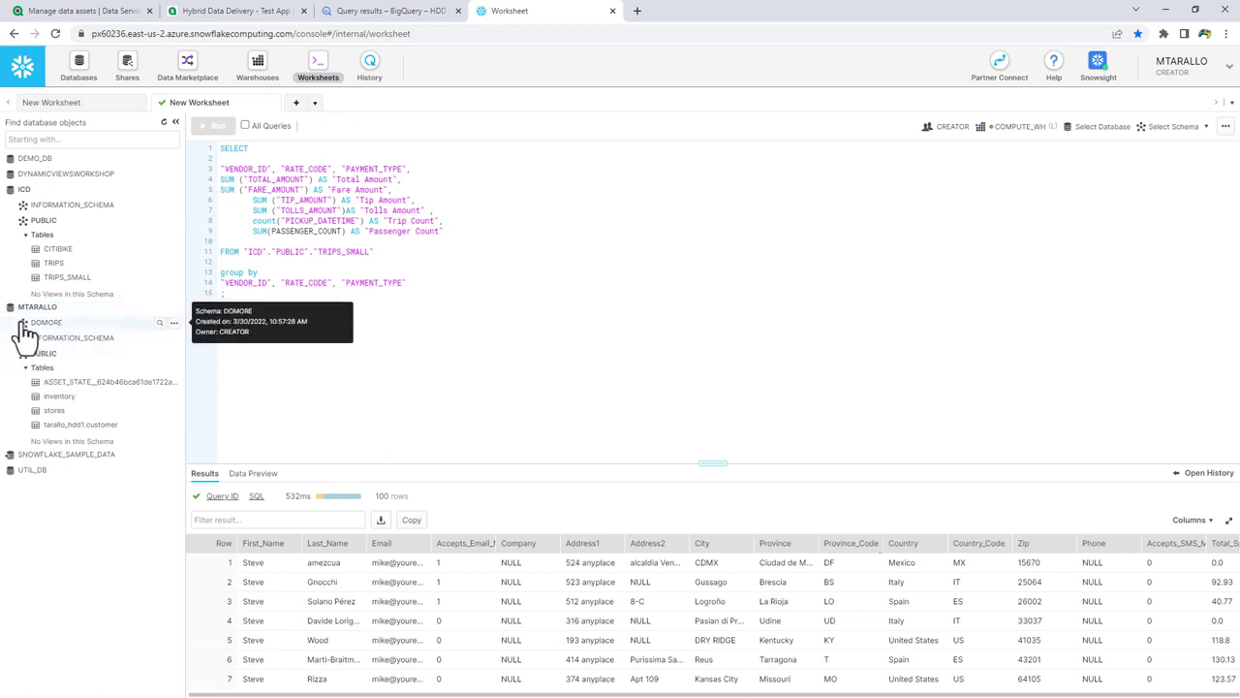
{"action": "left_click", "coordinate": [26, 324]}
{"action": "left_click", "coordinate": [77, 362]}
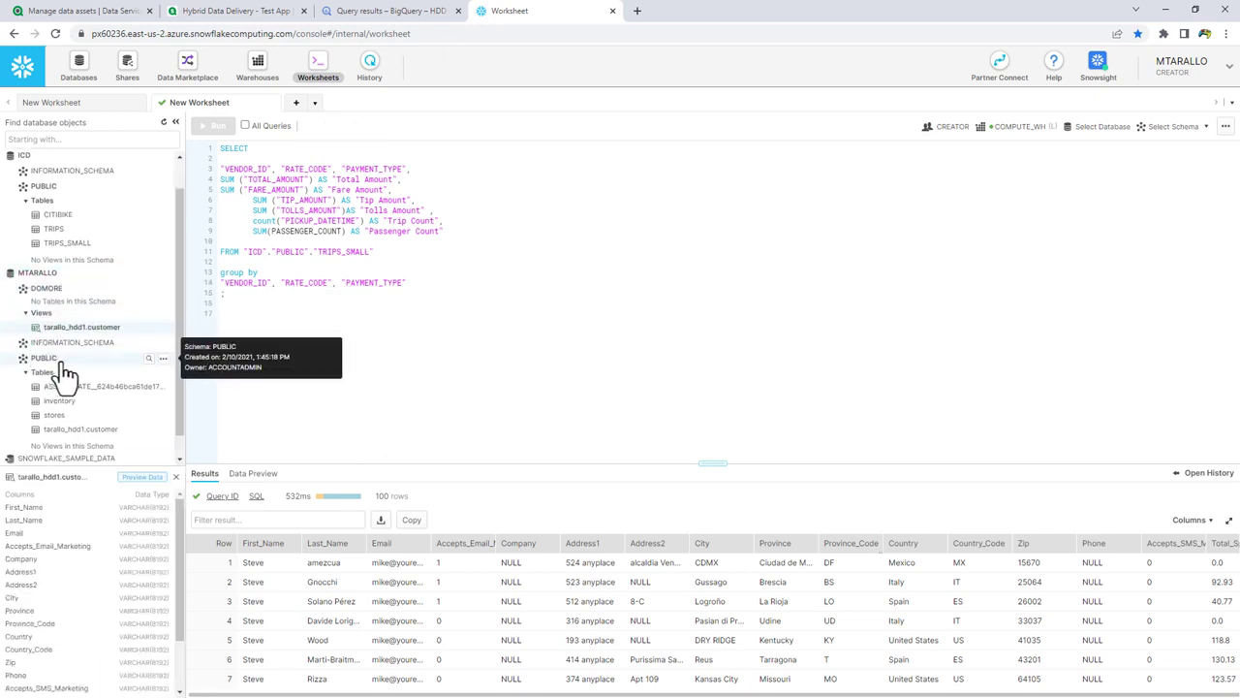
{"action": "left_click", "coordinate": [145, 479]}
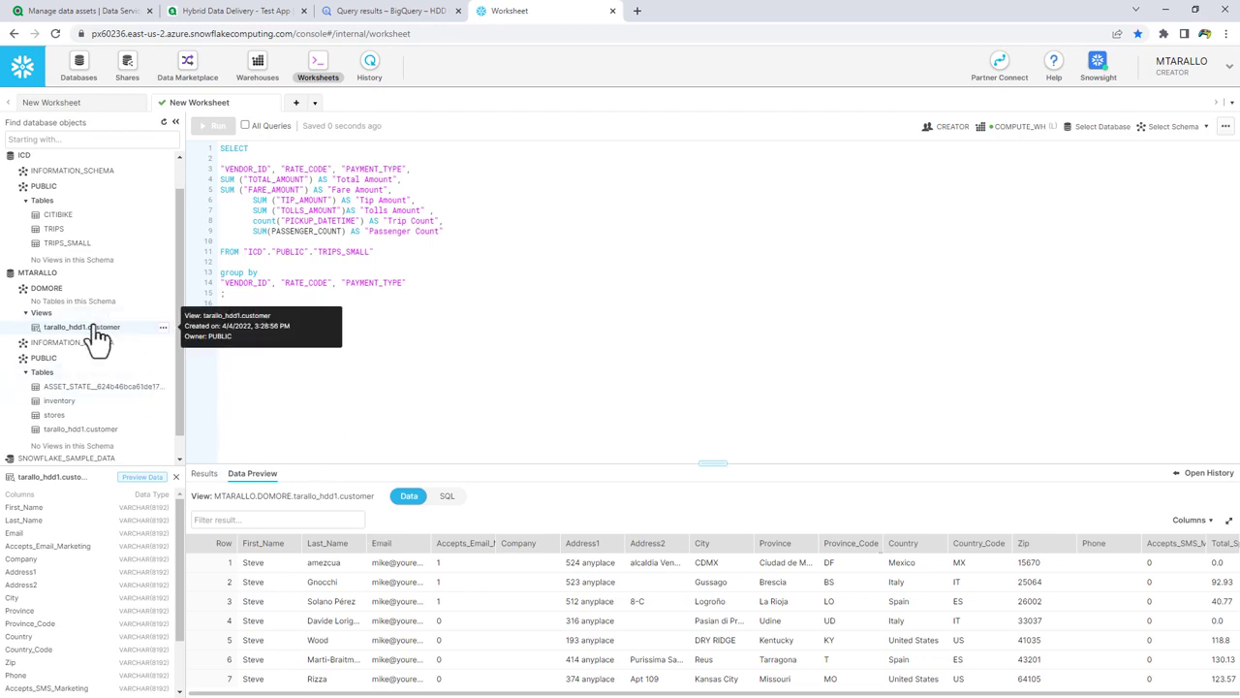
{"action": "left_click", "coordinate": [213, 12]}
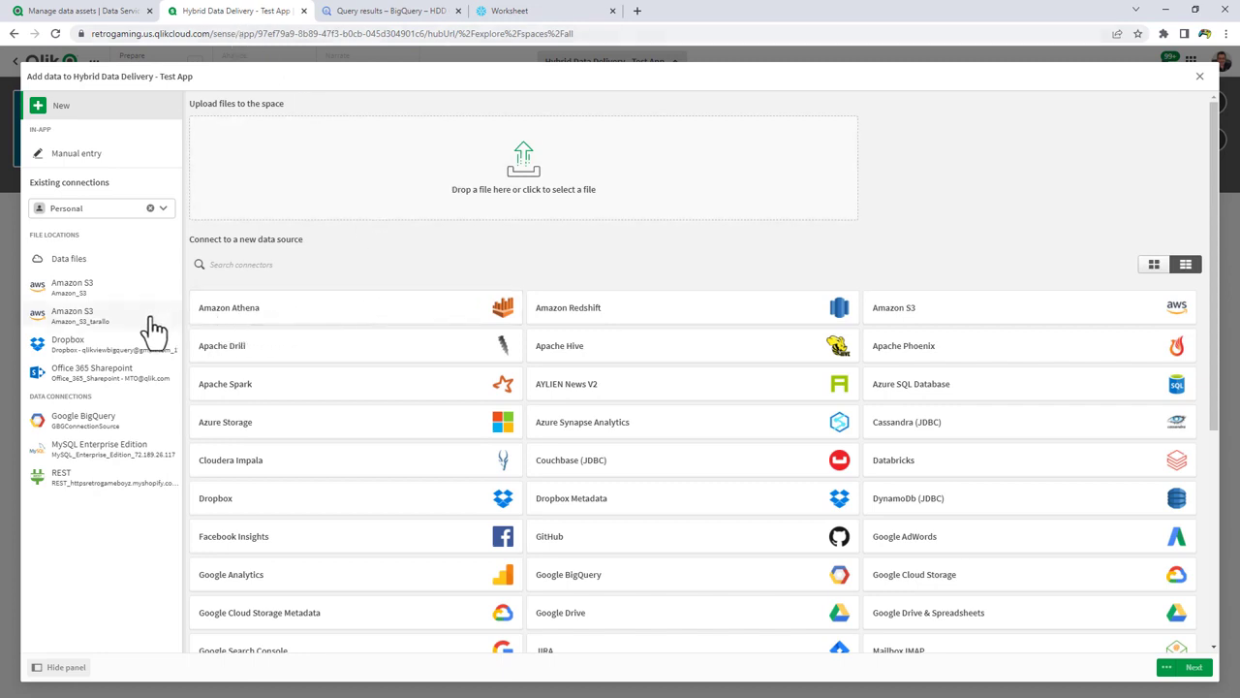
Step: Load tarallo_hdd1.customer from the Do More with Qlik Snowflake connection's DOMORE schema
{"action": "left_click", "coordinate": [123, 207]}
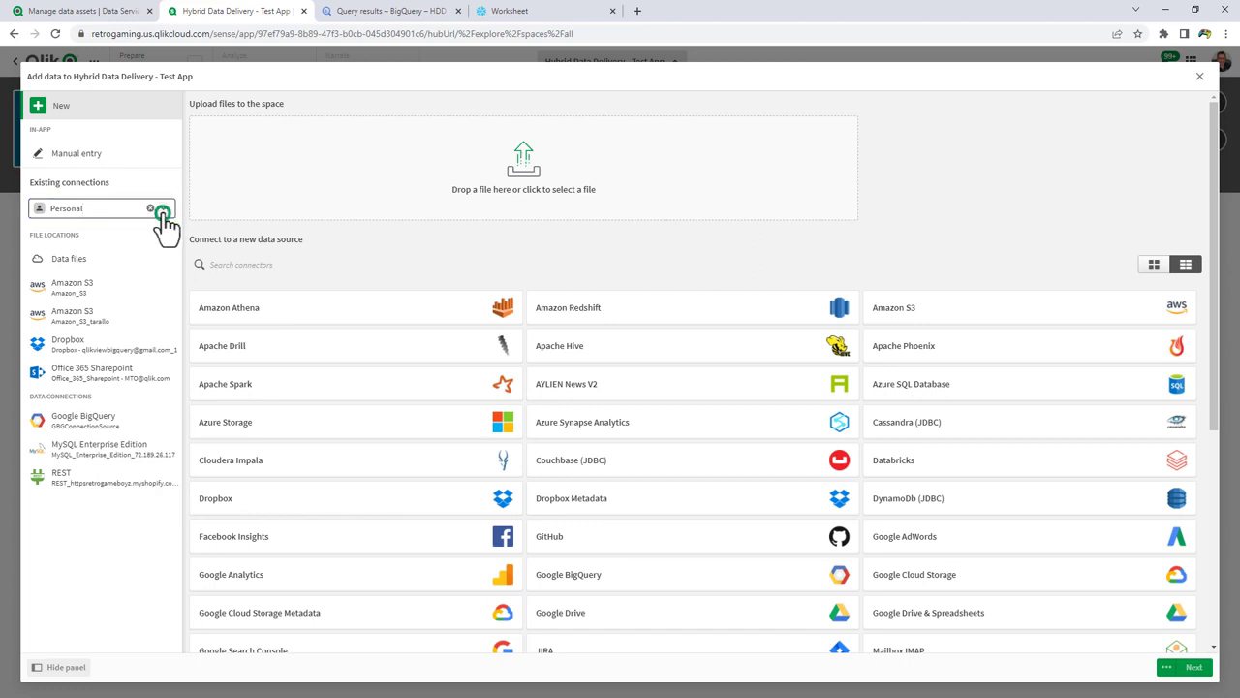
{"action": "left_click", "coordinate": [163, 208]}
{"action": "left_click", "coordinate": [110, 324]}
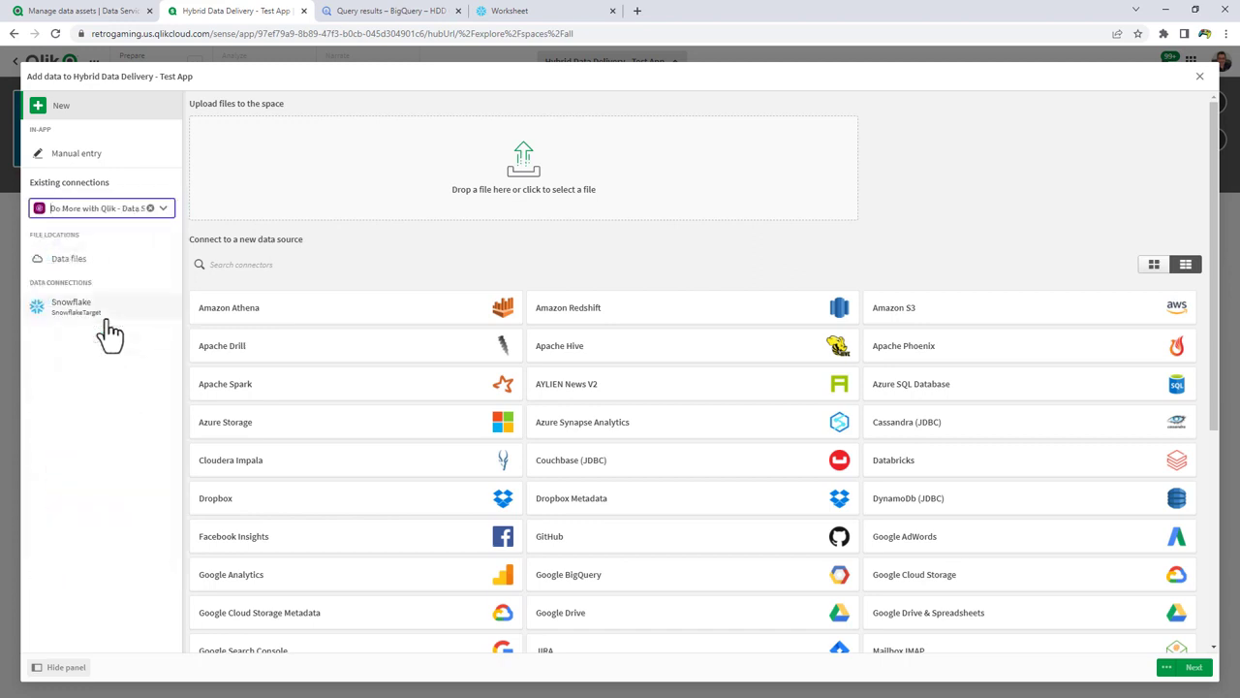
{"action": "left_click", "coordinate": [97, 327]}
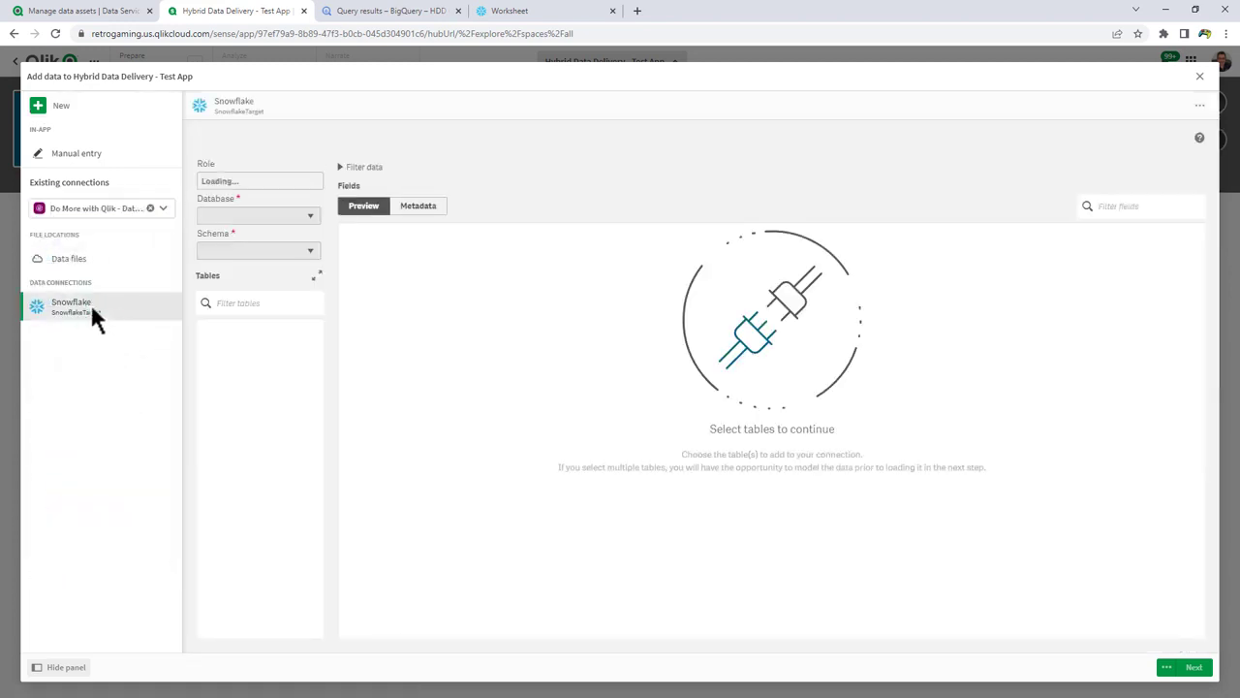
{"action": "left_click", "coordinate": [305, 254]}
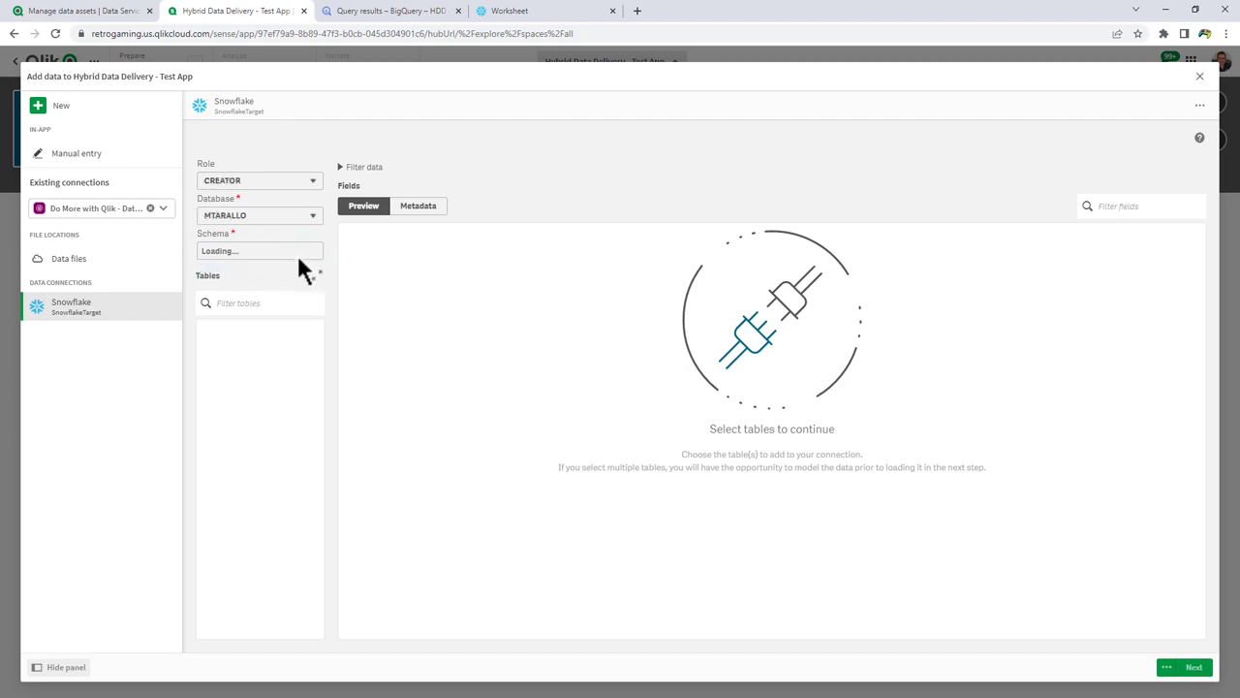
{"action": "left_click", "coordinate": [310, 251]}
{"action": "left_click", "coordinate": [276, 278]}
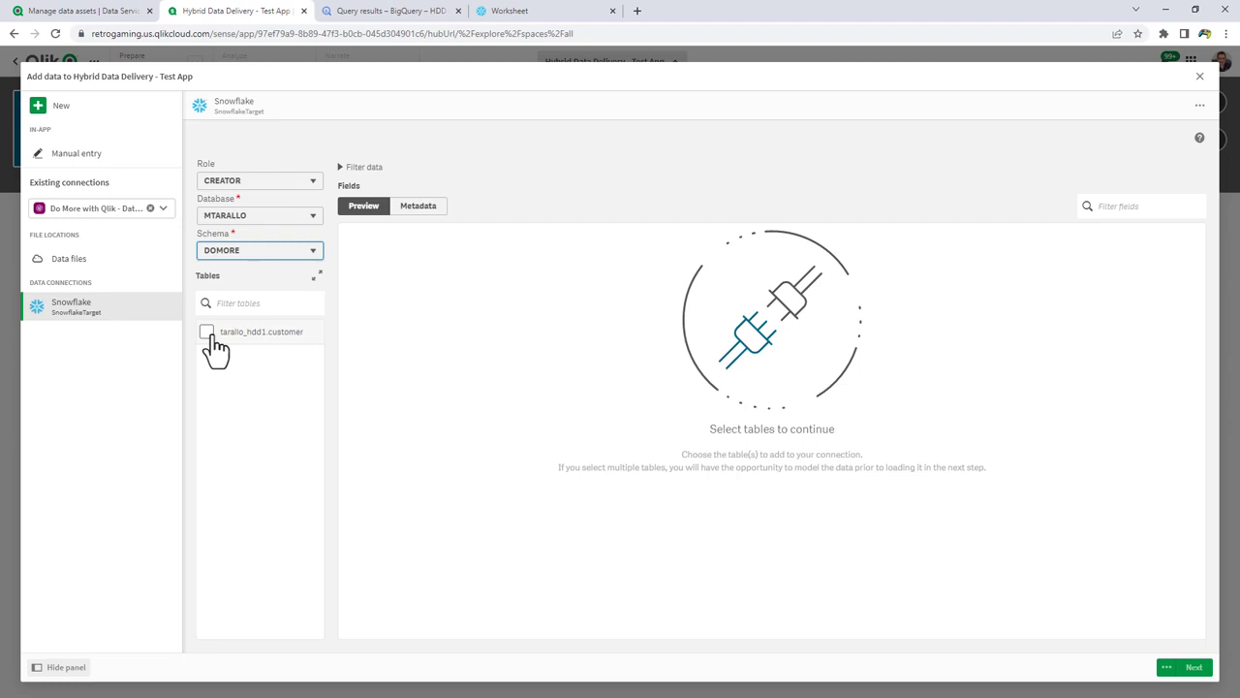
{"action": "left_click", "coordinate": [206, 332]}
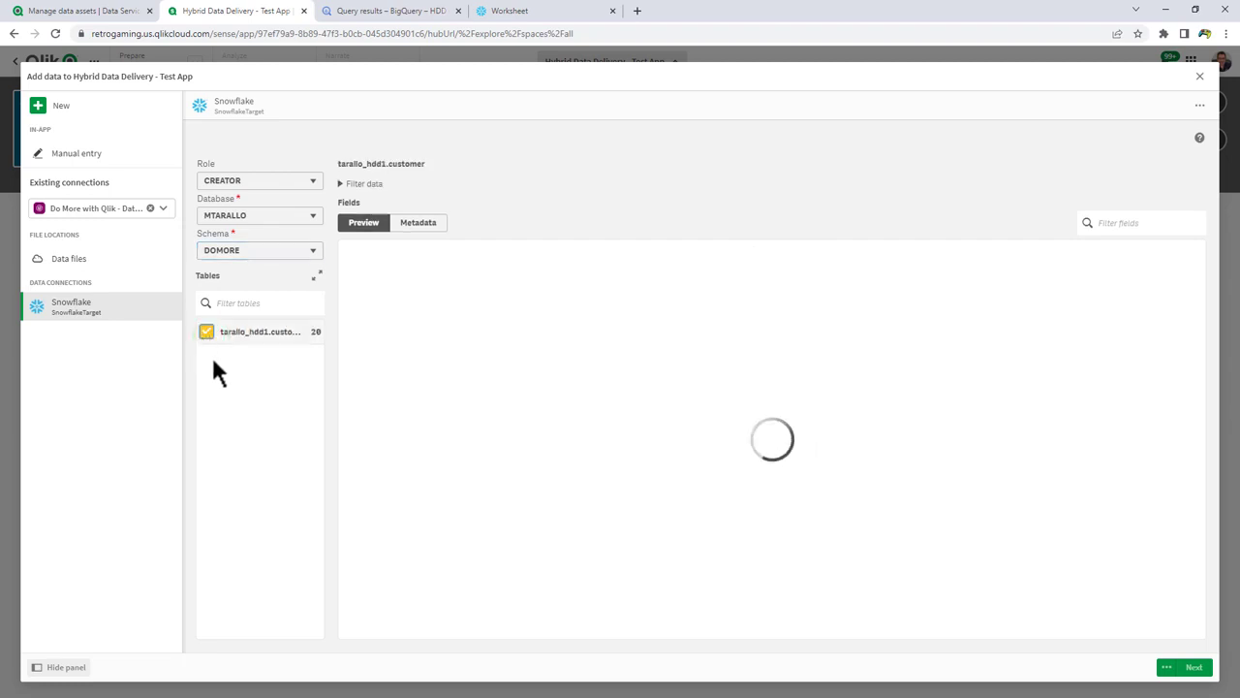
{"action": "left_click", "coordinate": [1198, 668]}
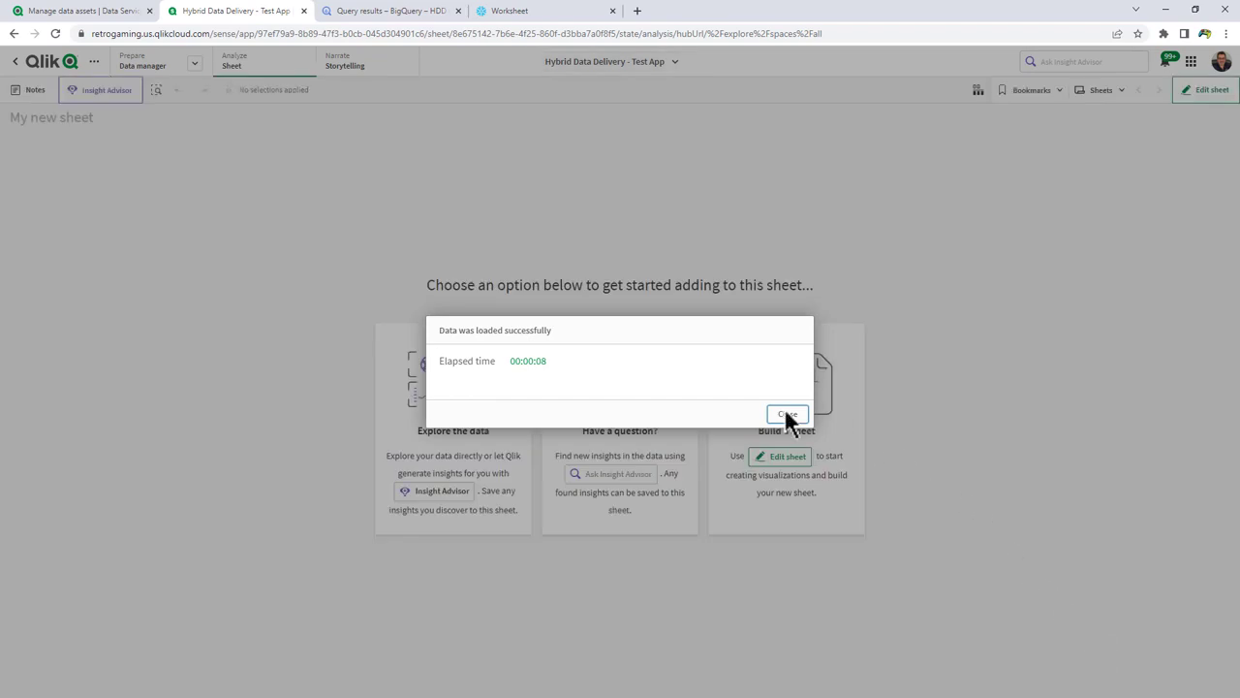
Step: Dismiss the load confirmation, edit the new sheet, and place a table chart on it
{"action": "left_click", "coordinate": [786, 417]}
{"action": "left_click", "coordinate": [788, 458]}
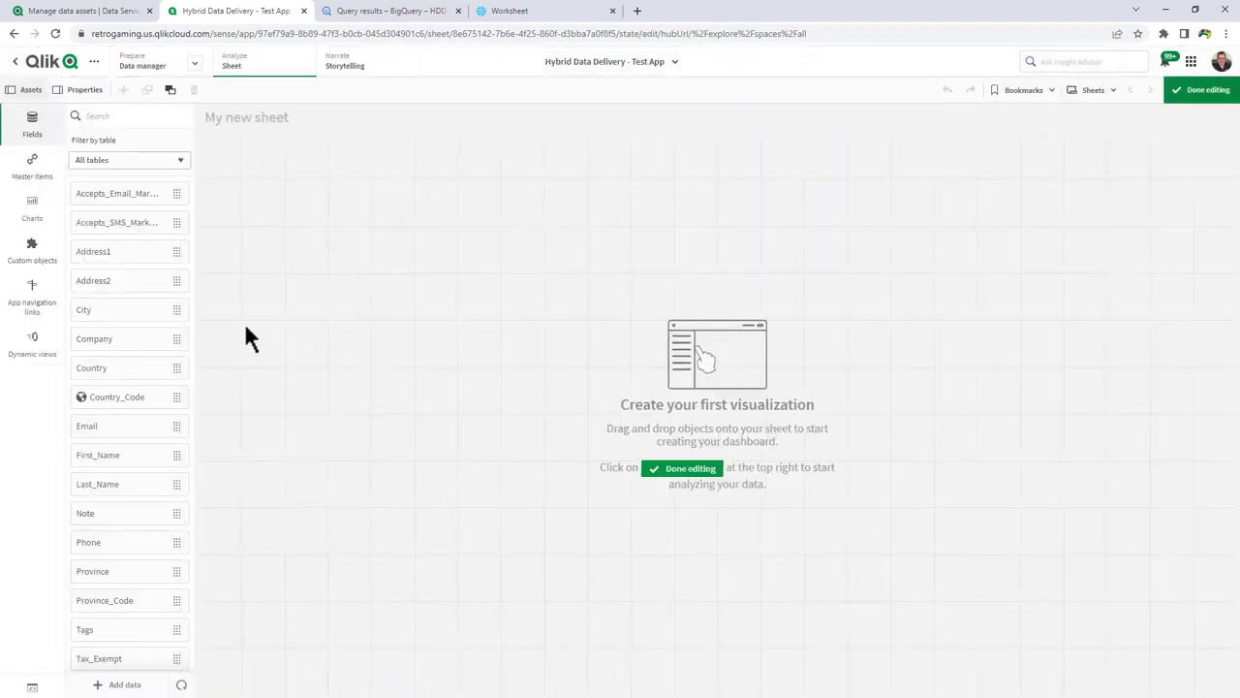
{"action": "left_click", "coordinate": [37, 218]}
{"action": "scroll", "coordinate": [91, 396], "scroll_direction": "down", "scroll_amount": 2}
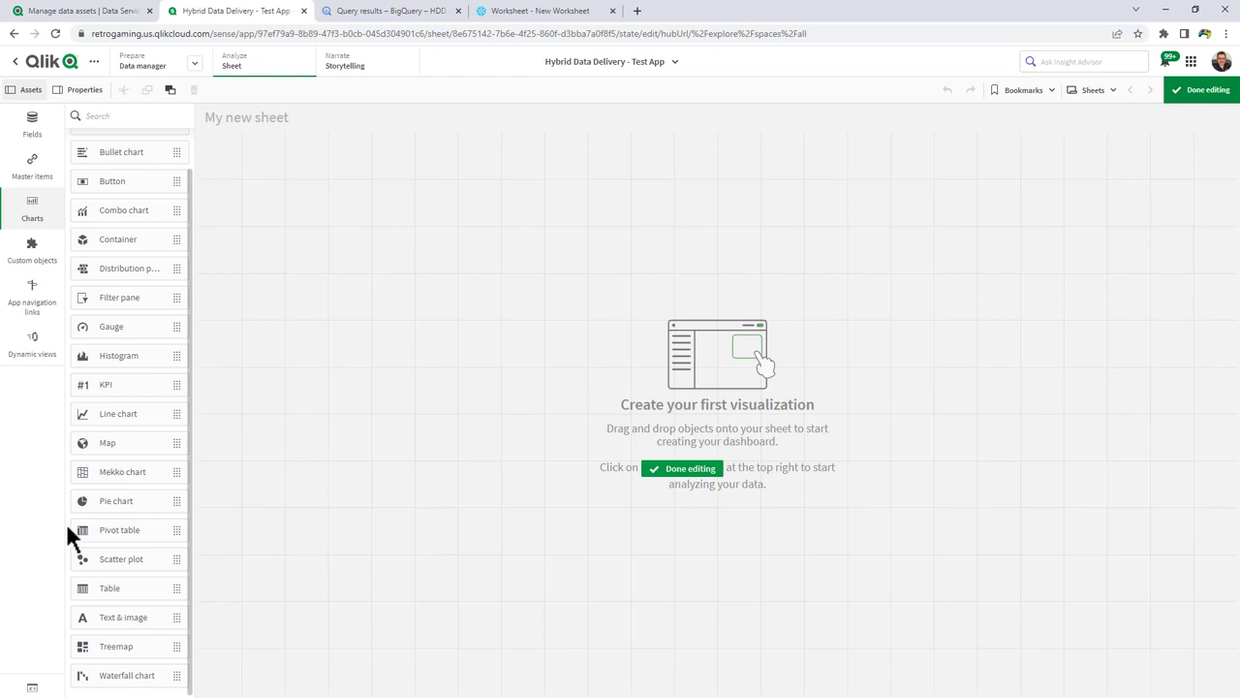
{"action": "mouse_move", "coordinate": [116, 586]}
{"action": "left_mouse_down"}
{"action": "mouse_move", "coordinate": [388, 385]}
{"action": "mouse_move", "coordinate": [417, 552]}
{"action": "left_mouse_up"}
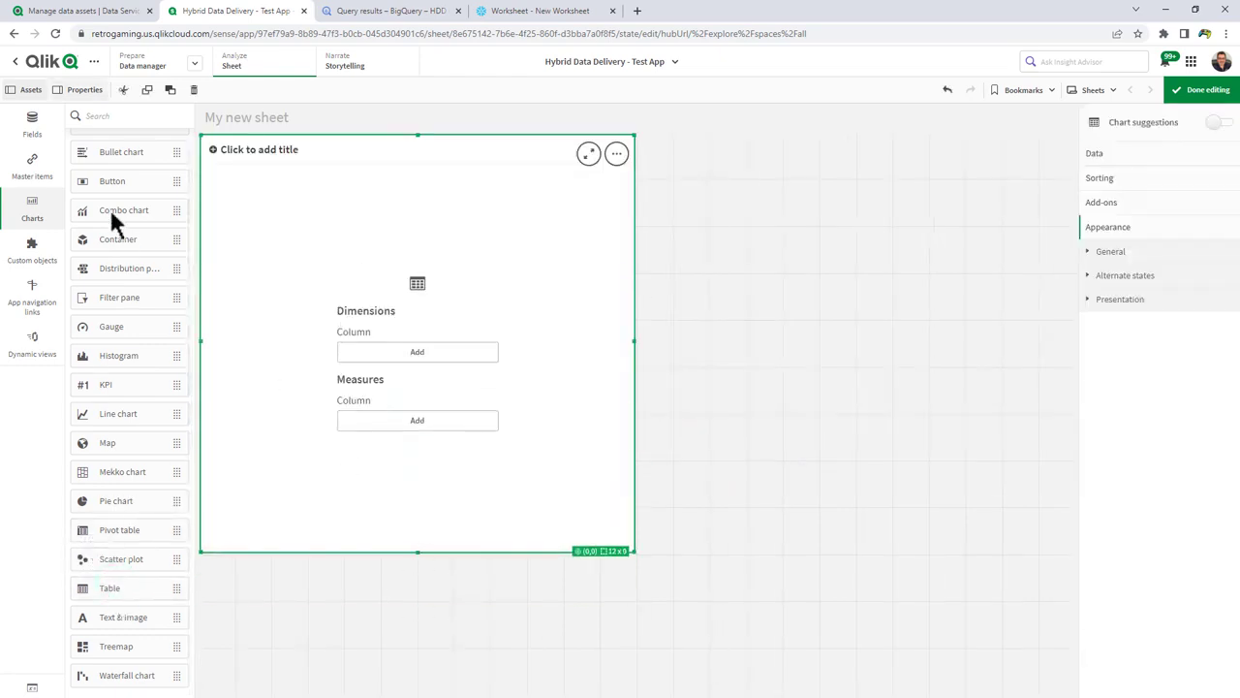
Step: Add the Country and Email fields as the table's columns
{"action": "left_click", "coordinate": [35, 131]}
{"action": "left_click_drag", "start_coordinate": [92, 320], "coordinate": [324, 319]}
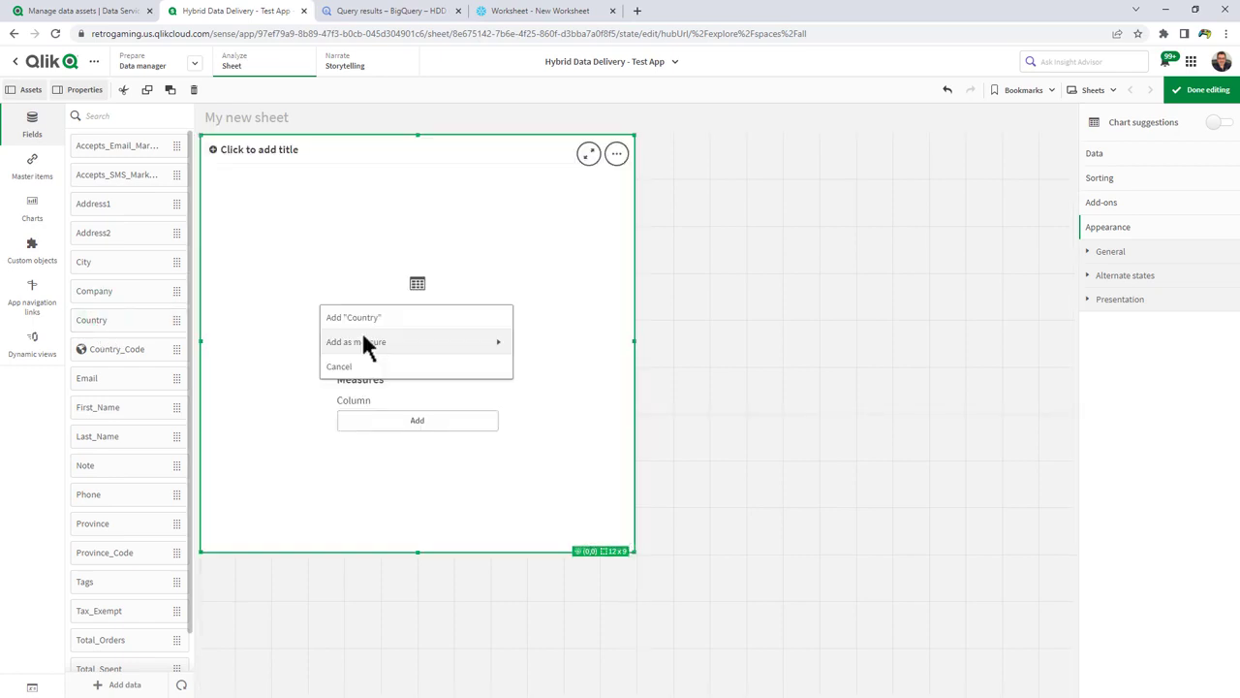
{"action": "left_click", "coordinate": [367, 323]}
{"action": "left_click_drag", "start_coordinate": [136, 378], "coordinate": [346, 357]}
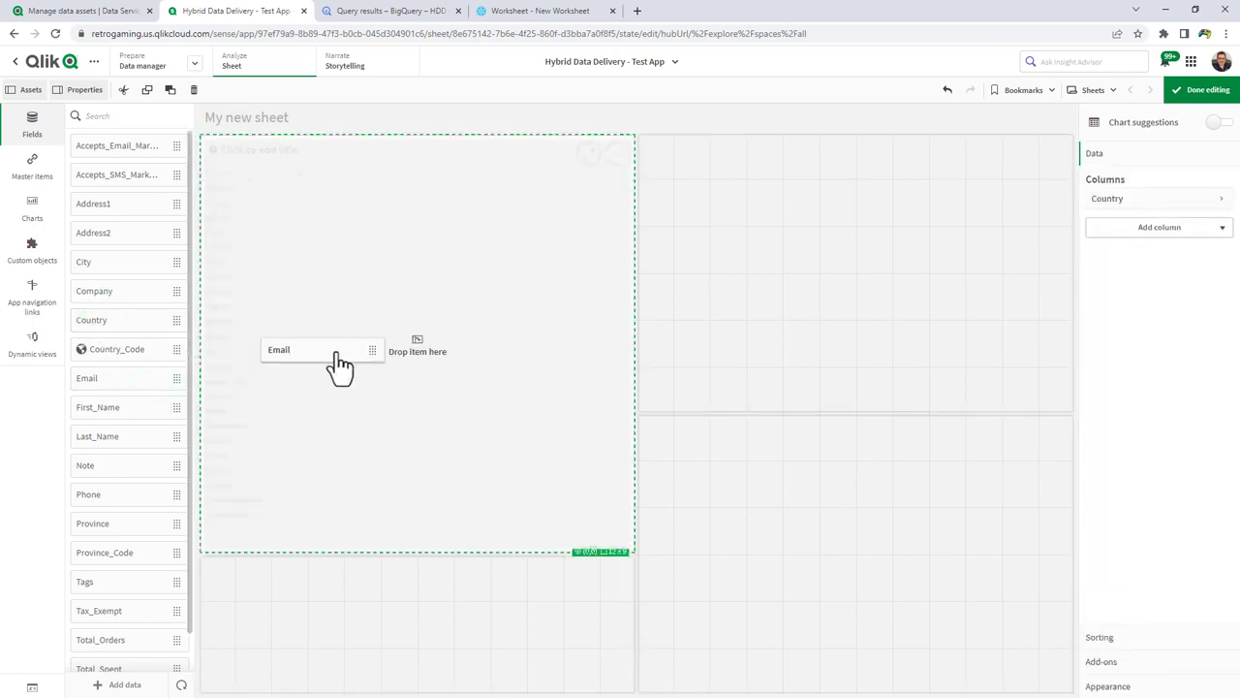
{"action": "left_click", "coordinate": [342, 299]}
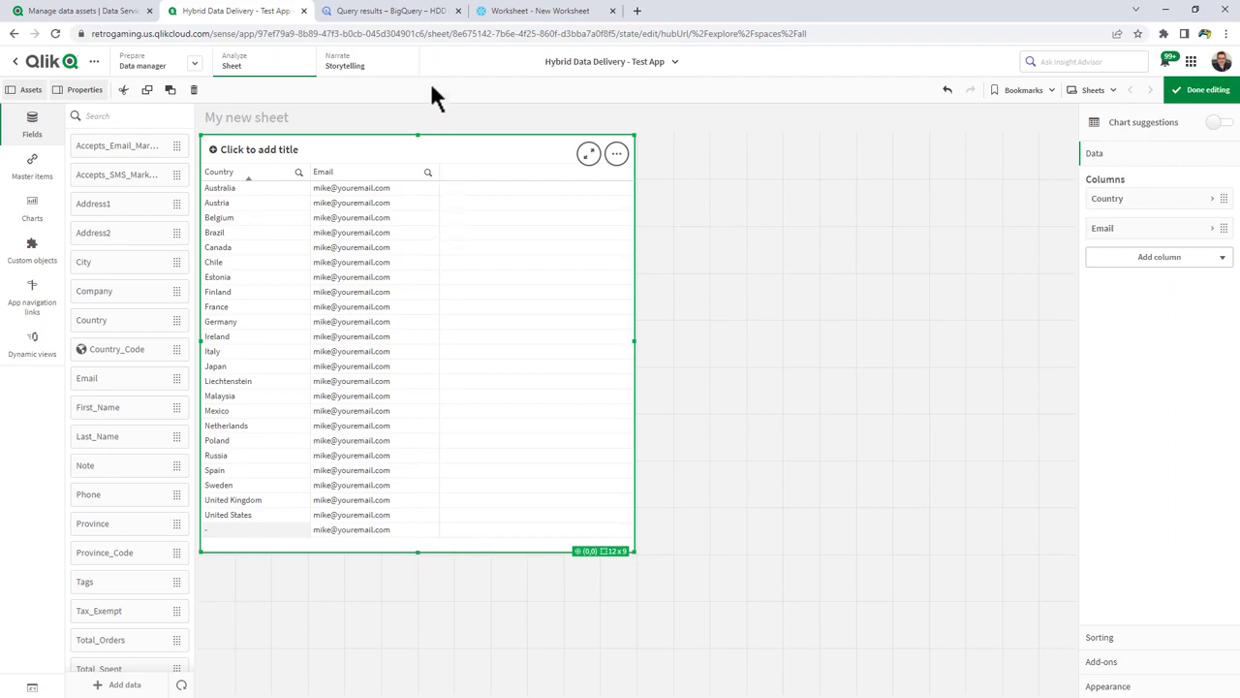
{"action": "left_click", "coordinate": [399, 15]}
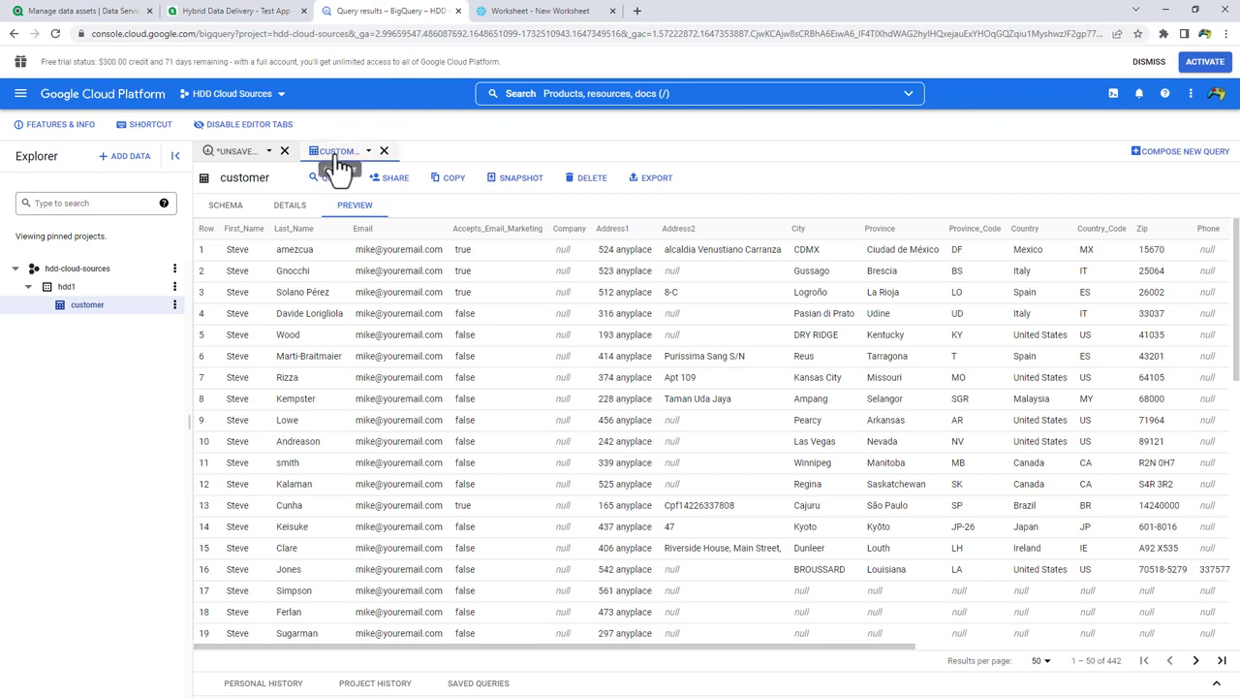
Step: Open the unsaved email update query in BigQuery
{"action": "left_click", "coordinate": [250, 159]}
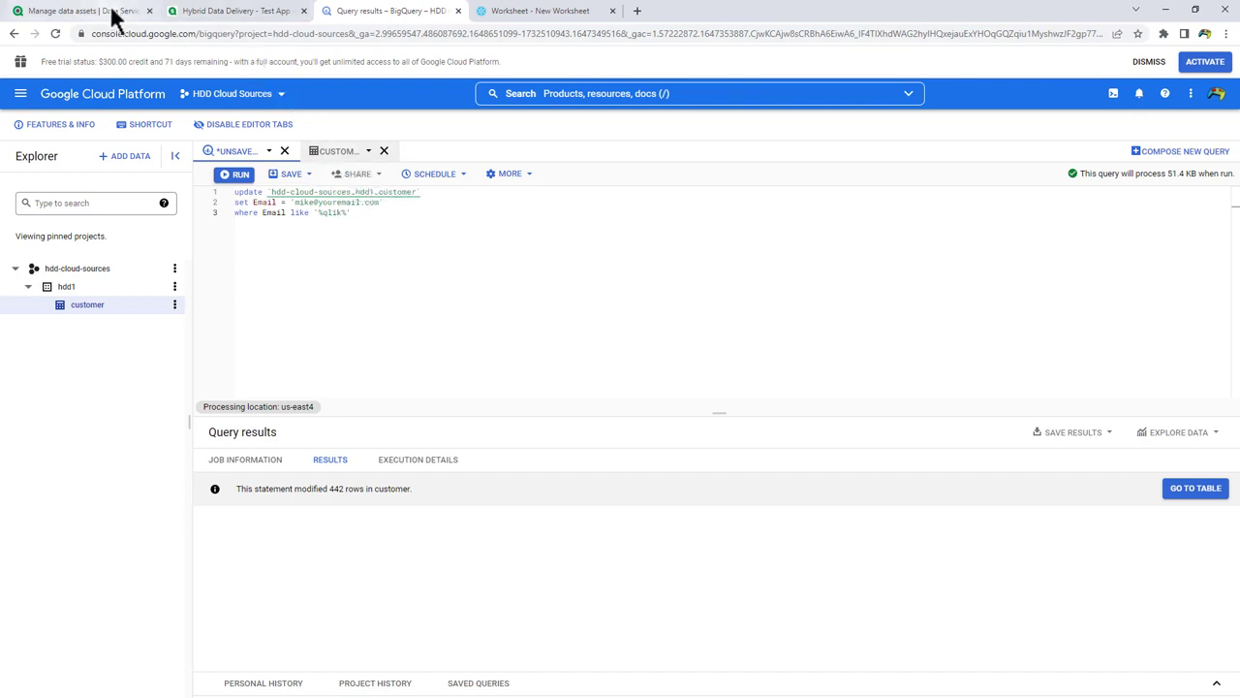
{"action": "left_click", "coordinate": [235, 12]}
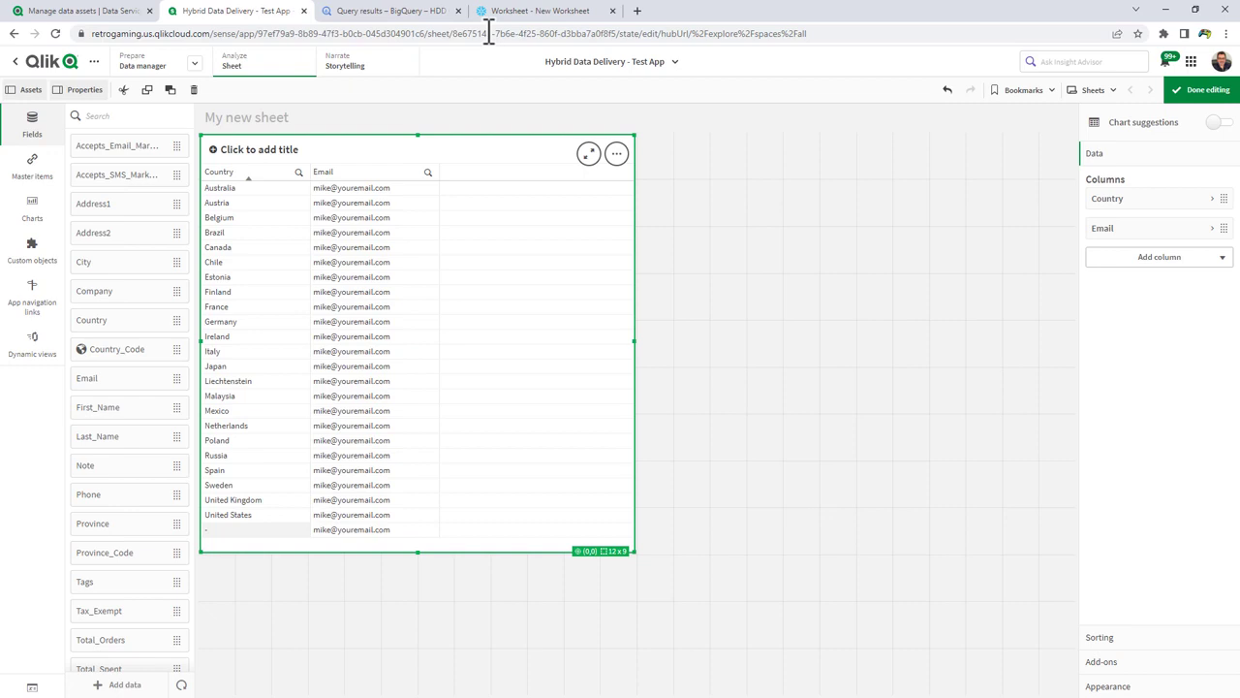
{"action": "left_click", "coordinate": [426, 11]}
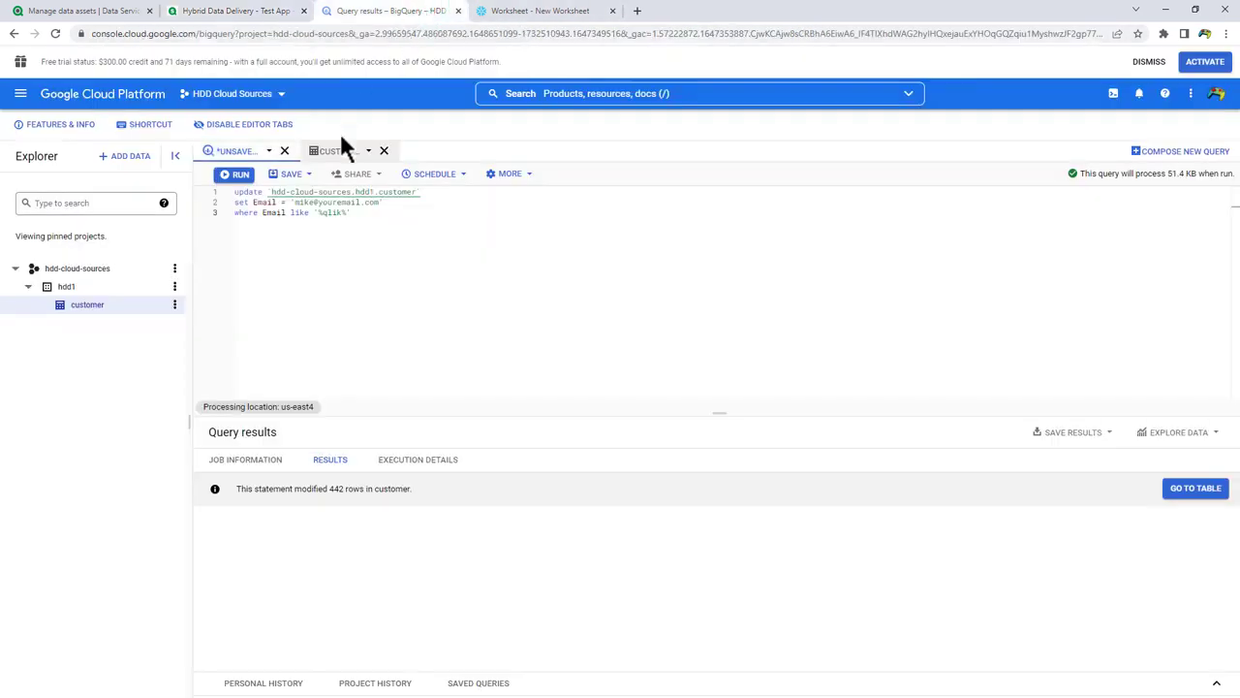
{"action": "left_click", "coordinate": [303, 201]}
{"action": "key", "text": "BackSpace"}
{"action": "key", "text": "BackSpace"}
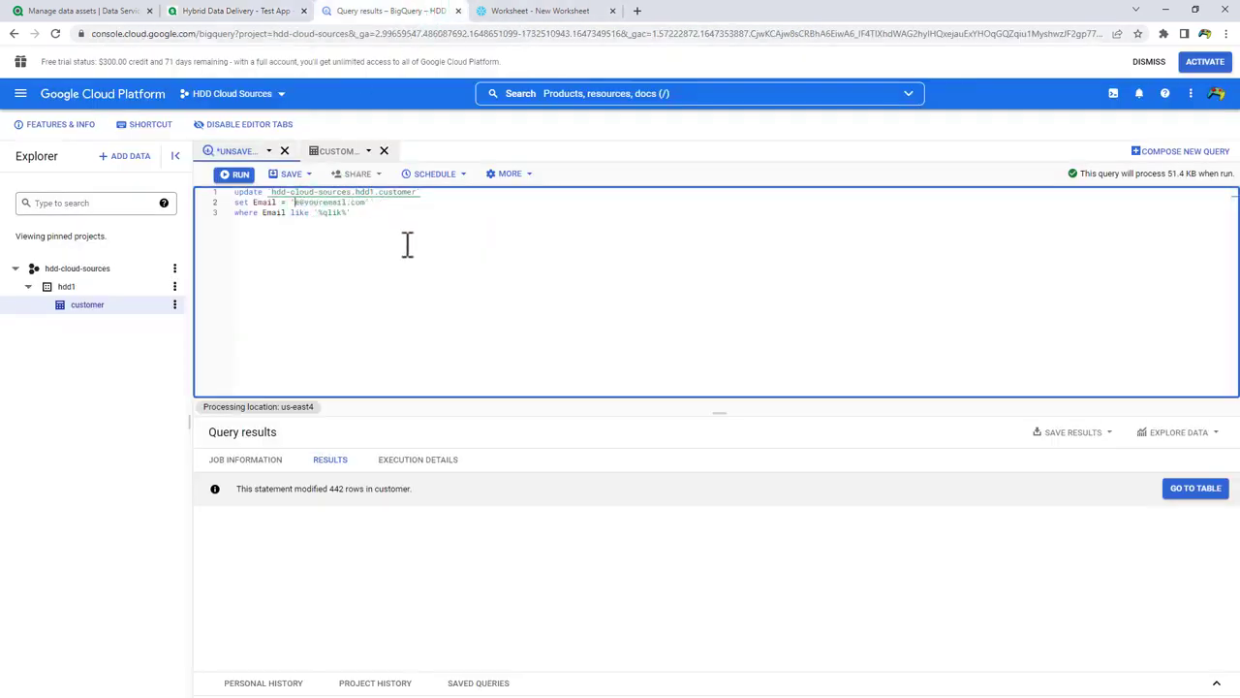
{"action": "key", "text": "BackSpace"}
{"action": "key", "text": "BackSpace"}
{"action": "type", "text": "qlik"}
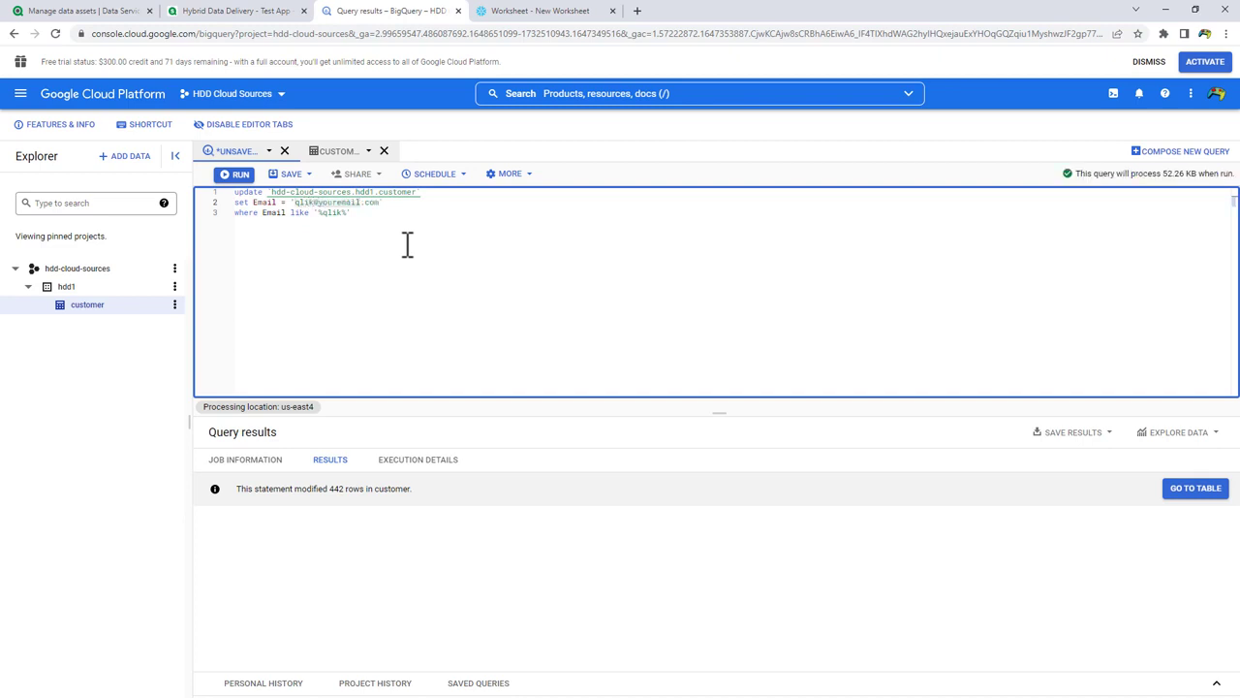
{"action": "type", "text": "@myemail"}
{"action": "key", "text": "Delete"}
{"action": "key", "text": "Delete"}
{"action": "key", "text": "Delete"}
{"action": "key", "text": "Delete"}
{"action": "key", "text": "Delete"}
{"action": "key", "text": "Delete"}
{"action": "key", "text": "Delete"}
{"action": "key", "text": "Delete"}
{"action": "key", "text": "Delete"}
{"action": "key", "text": "Delete"}
{"action": "key", "text": "Delete"}
{"action": "key", "text": "Delete"}
{"action": "key", "text": "BackSpace"}
{"action": "key", "text": "BackSpace"}
{"action": "key", "text": "BackSpace"}
{"action": "key", "text": "BackSpace"}
{"action": "type", "text": "my"}
{"action": "type", "text": "ke"}
{"action": "left_click", "coordinate": [244, 182]}
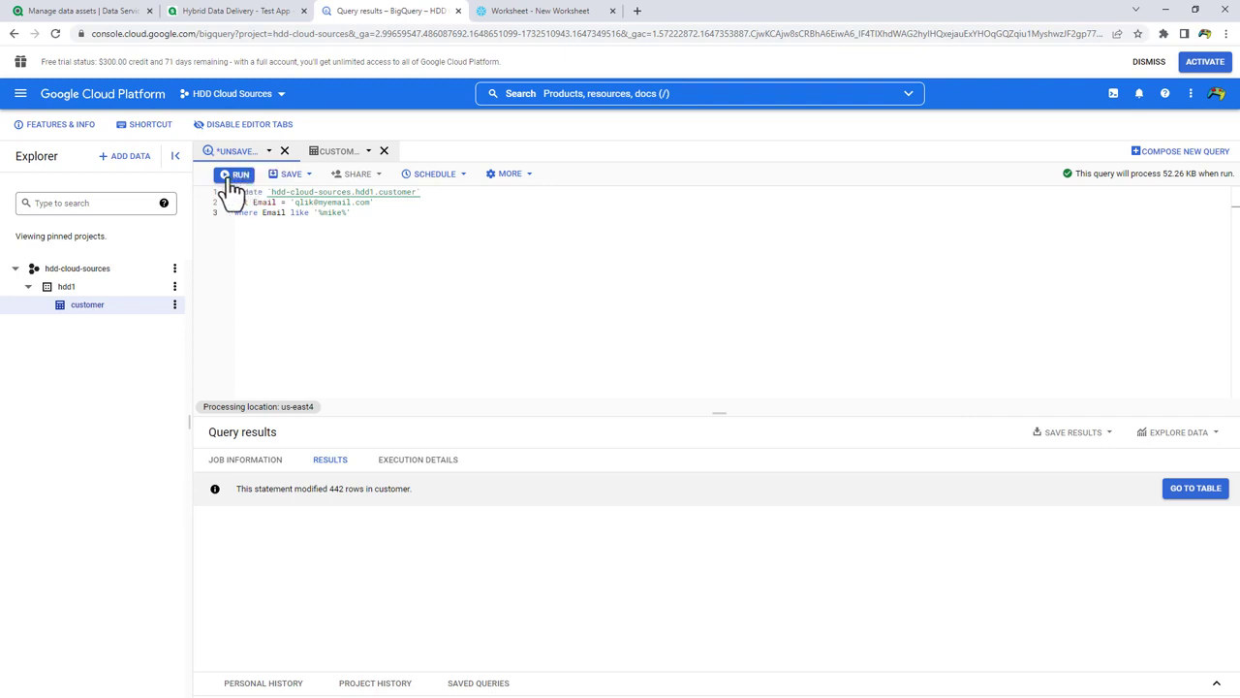
{"action": "left_click", "coordinate": [233, 178]}
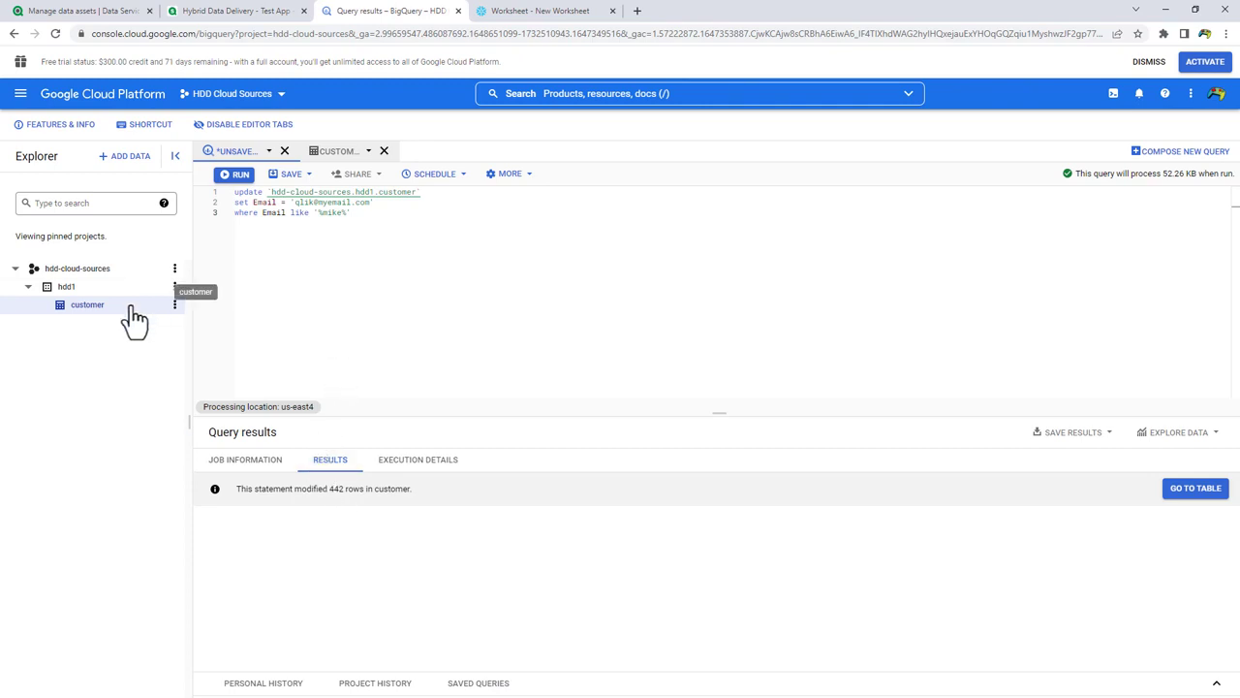
{"action": "left_click", "coordinate": [178, 308]}
{"action": "left_click", "coordinate": [186, 341]}
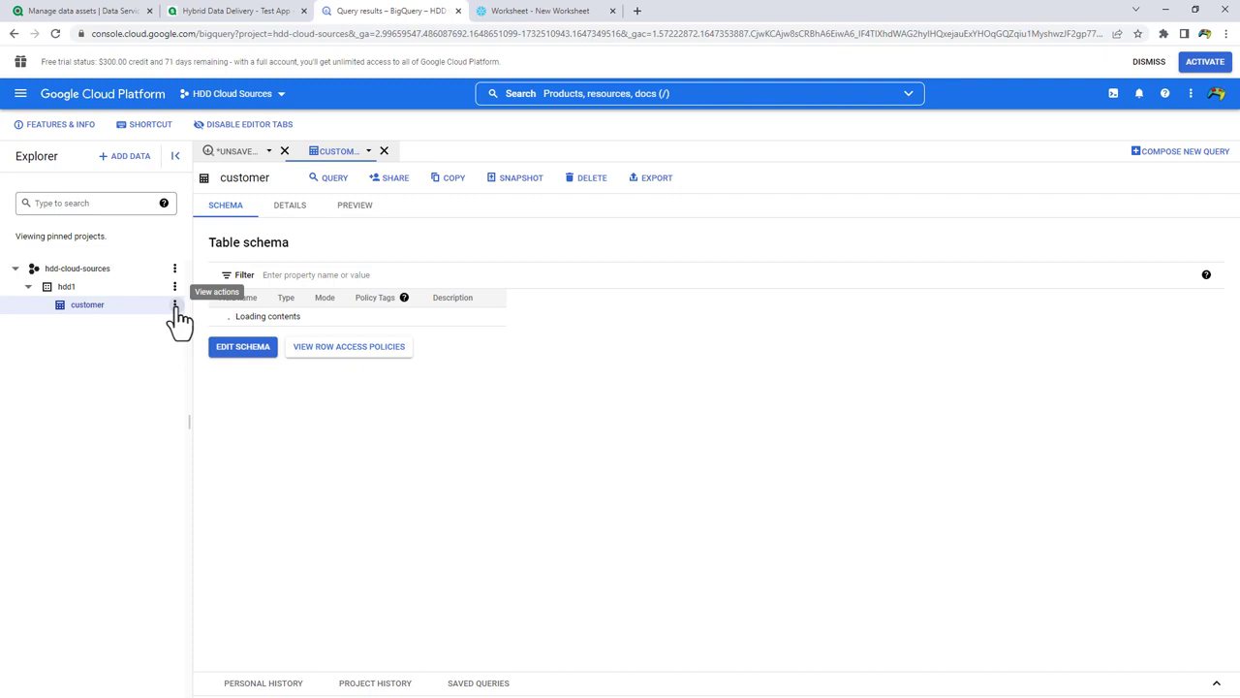
{"action": "left_click", "coordinate": [353, 206]}
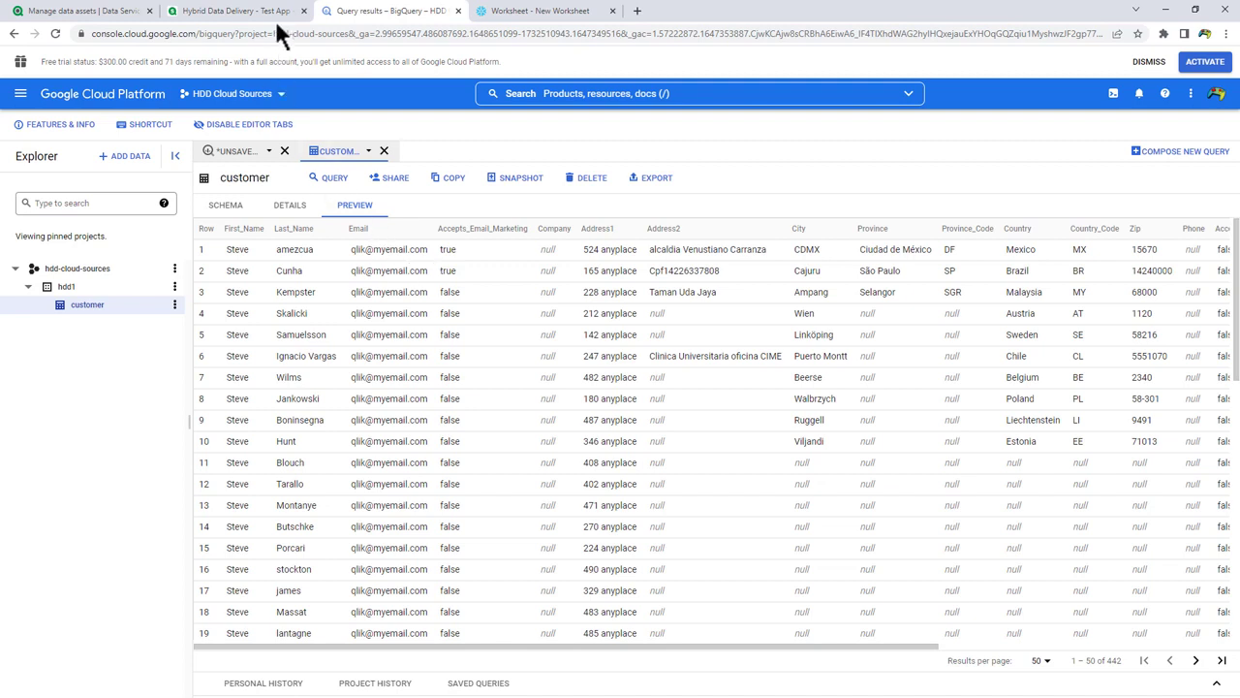
{"action": "left_click", "coordinate": [248, 14]}
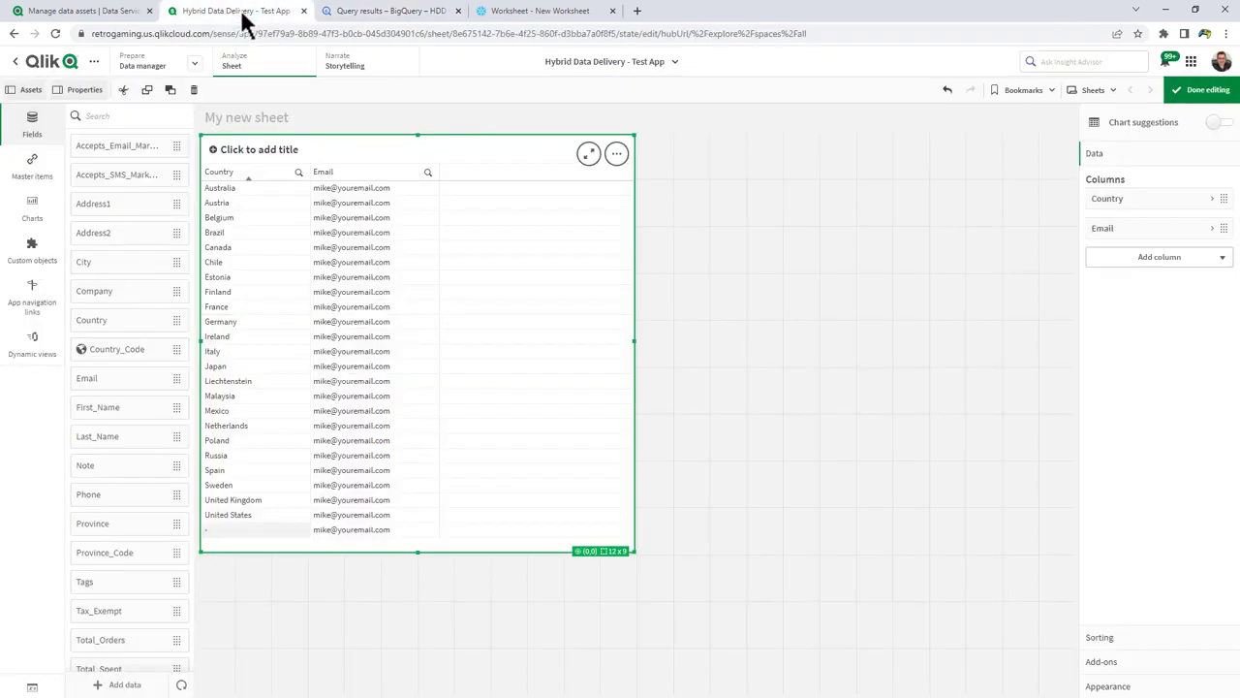
Step: Reload all tables of the Google Big Query landing asset from its actions menu
{"action": "left_click", "coordinate": [91, 14]}
{"action": "mouse_move", "coordinate": [455, 290]}
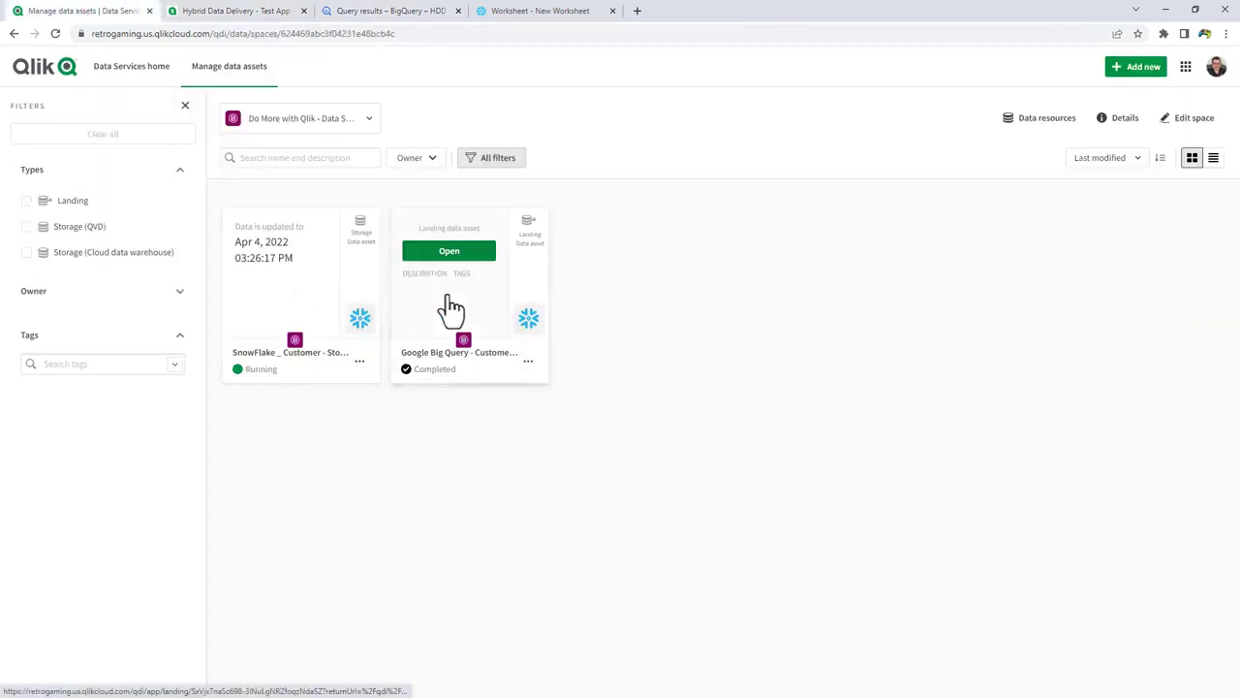
{"action": "left_click", "coordinate": [528, 360]}
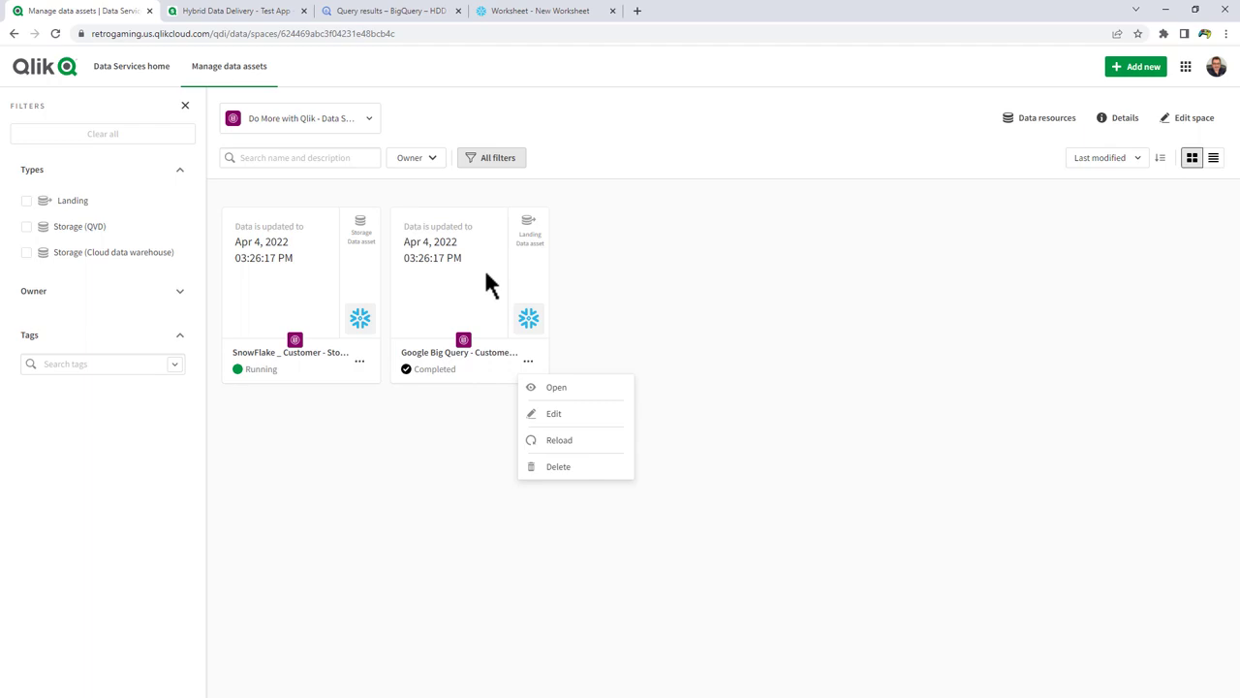
{"action": "left_click", "coordinate": [558, 440]}
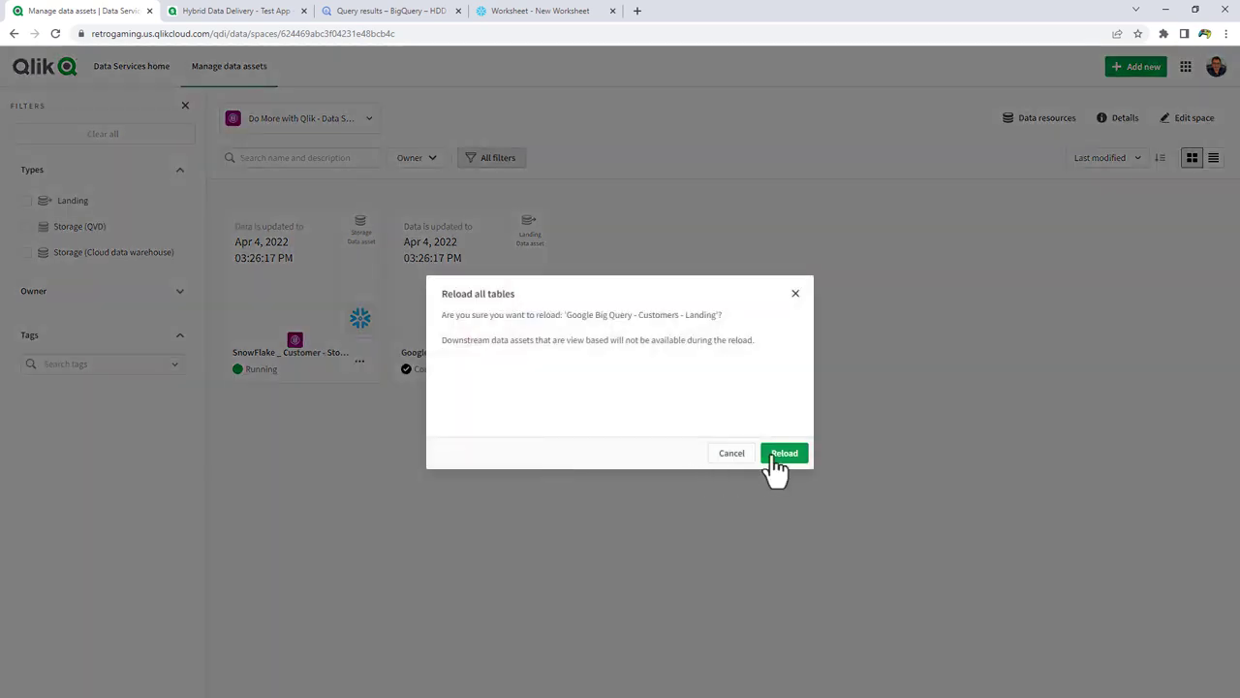
{"action": "left_click", "coordinate": [781, 453]}
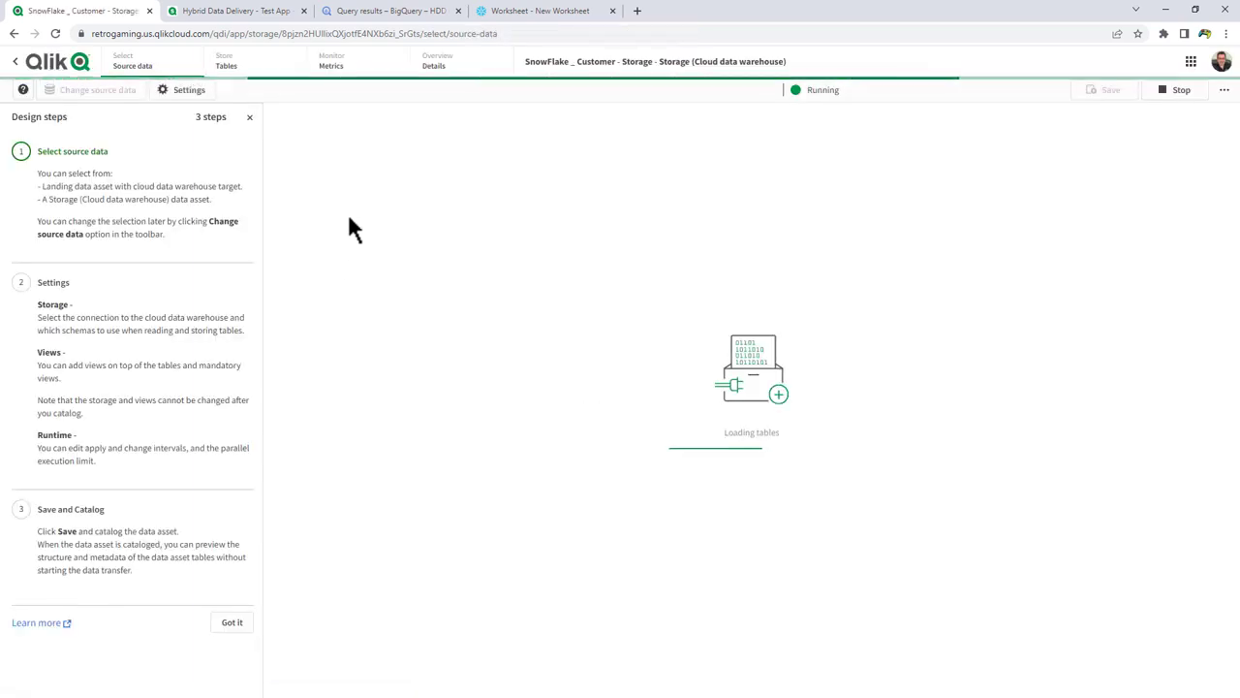
Step: Check the SnowFlake storage asset's load metrics, then go back to the Qlik app sheet
{"action": "left_click", "coordinate": [341, 69]}
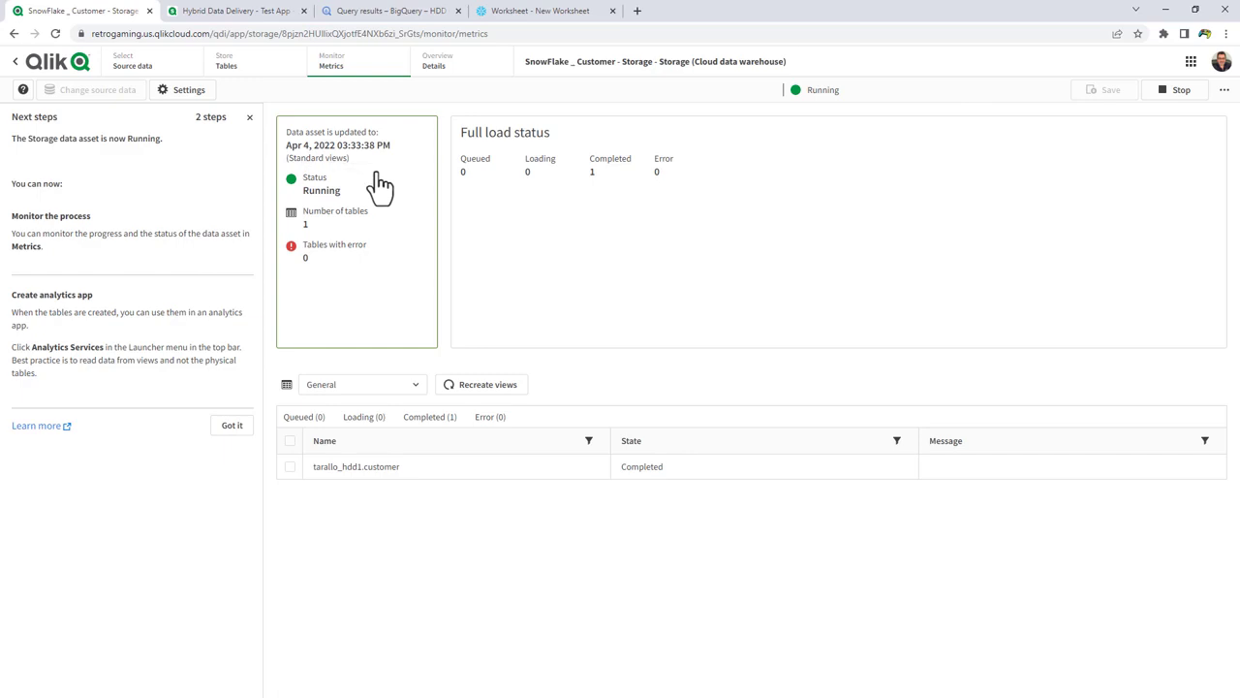
{"action": "left_click", "coordinate": [229, 14]}
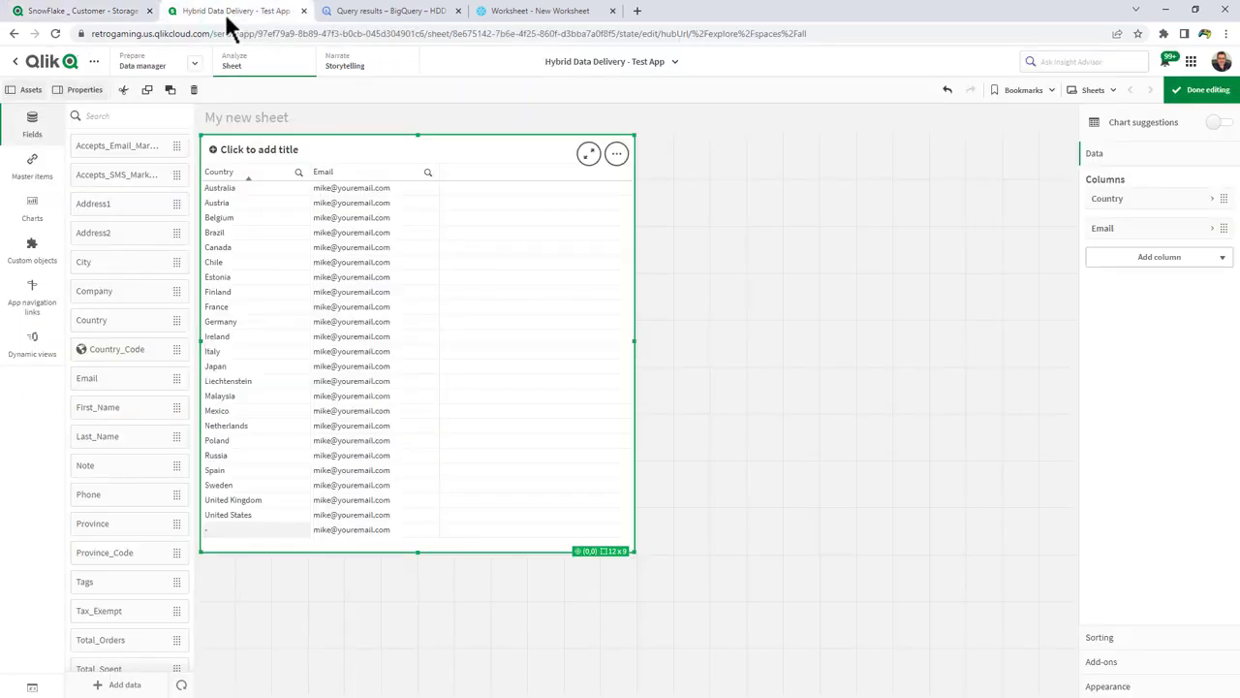
Step: Start a data reload of the Hybrid Data Delivery test app from the assets panel
{"action": "left_click", "coordinate": [181, 684]}
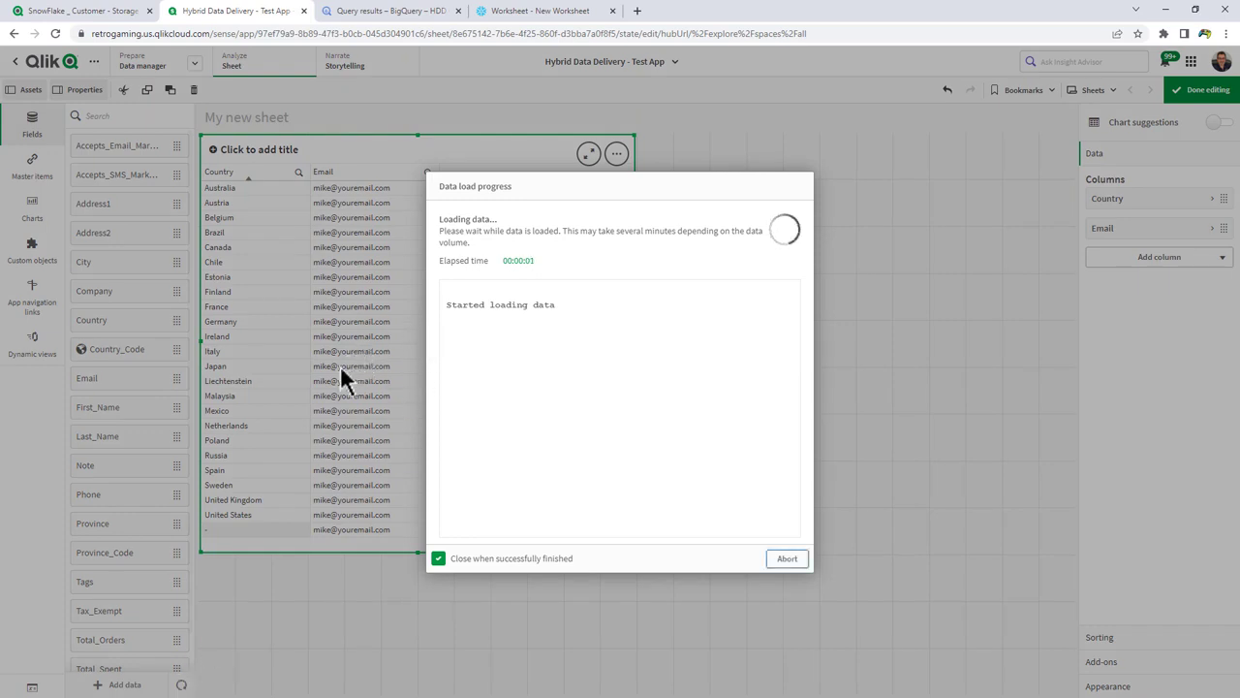